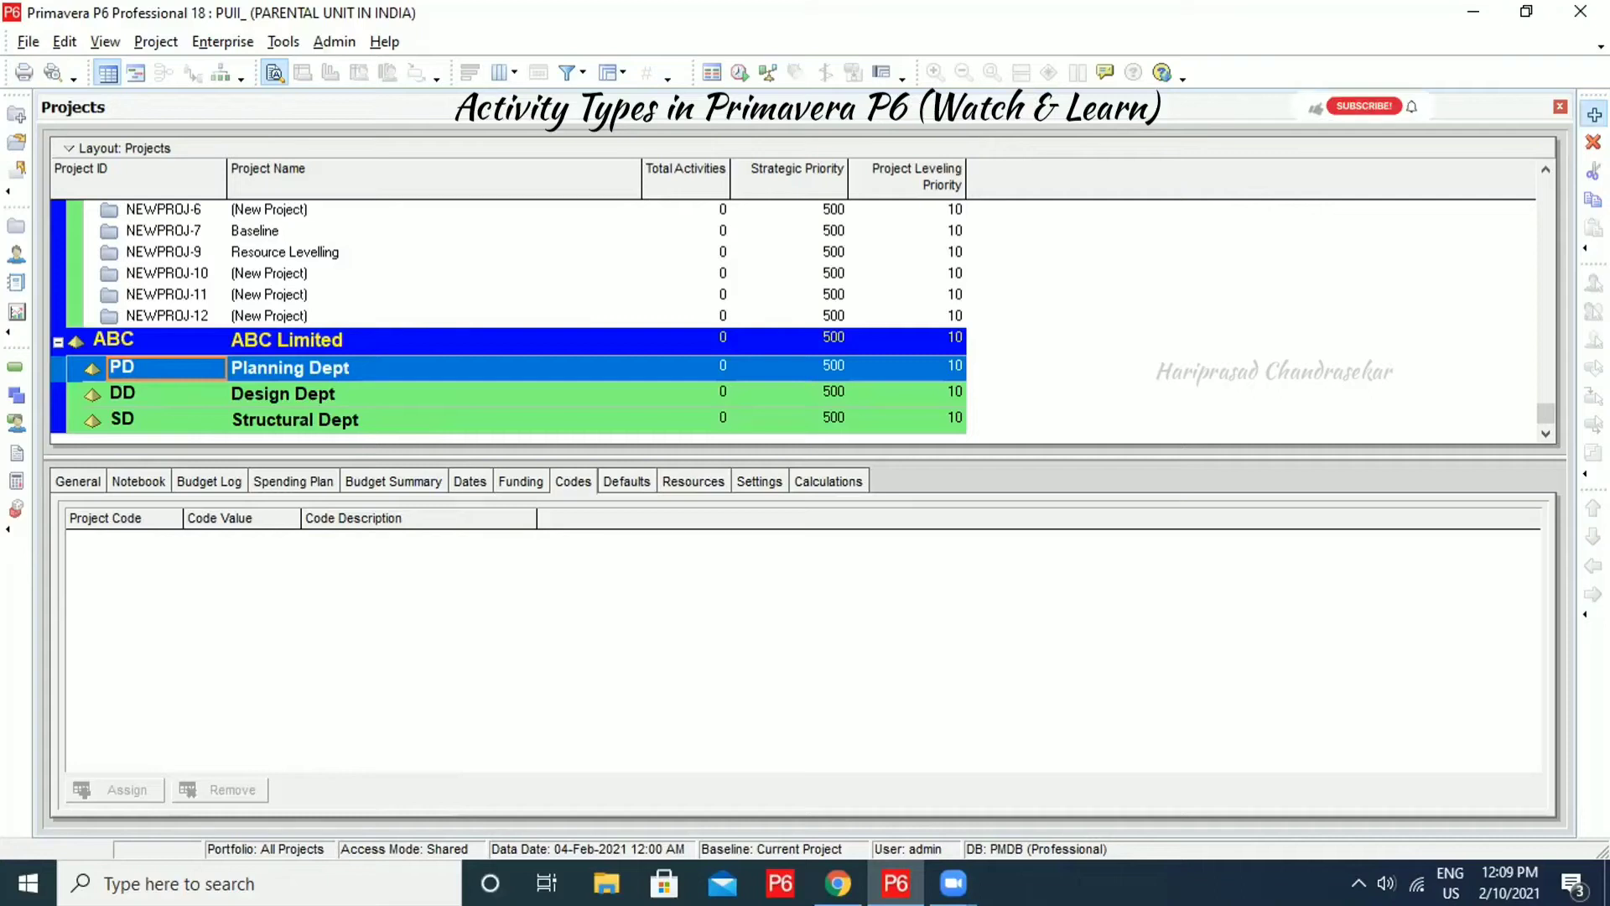
Create project NEWPROJ-13 under Planning Dept with the New Project wizard and open it
{"action": "key", "text": "Insert"}
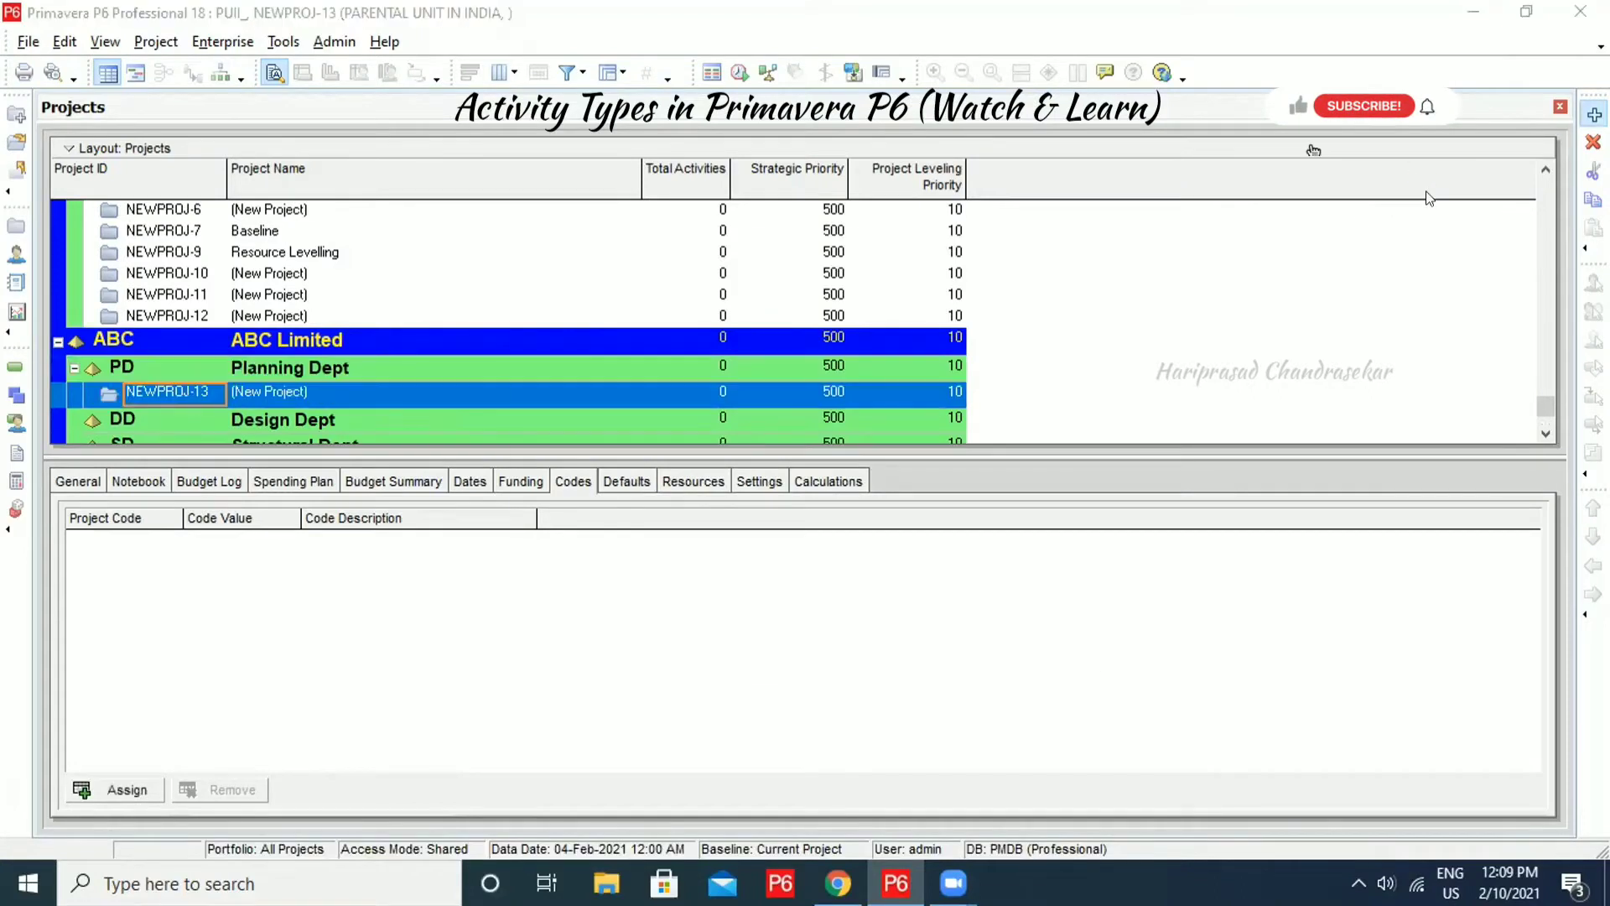
{"action": "left_click", "coordinate": [1058, 642]}
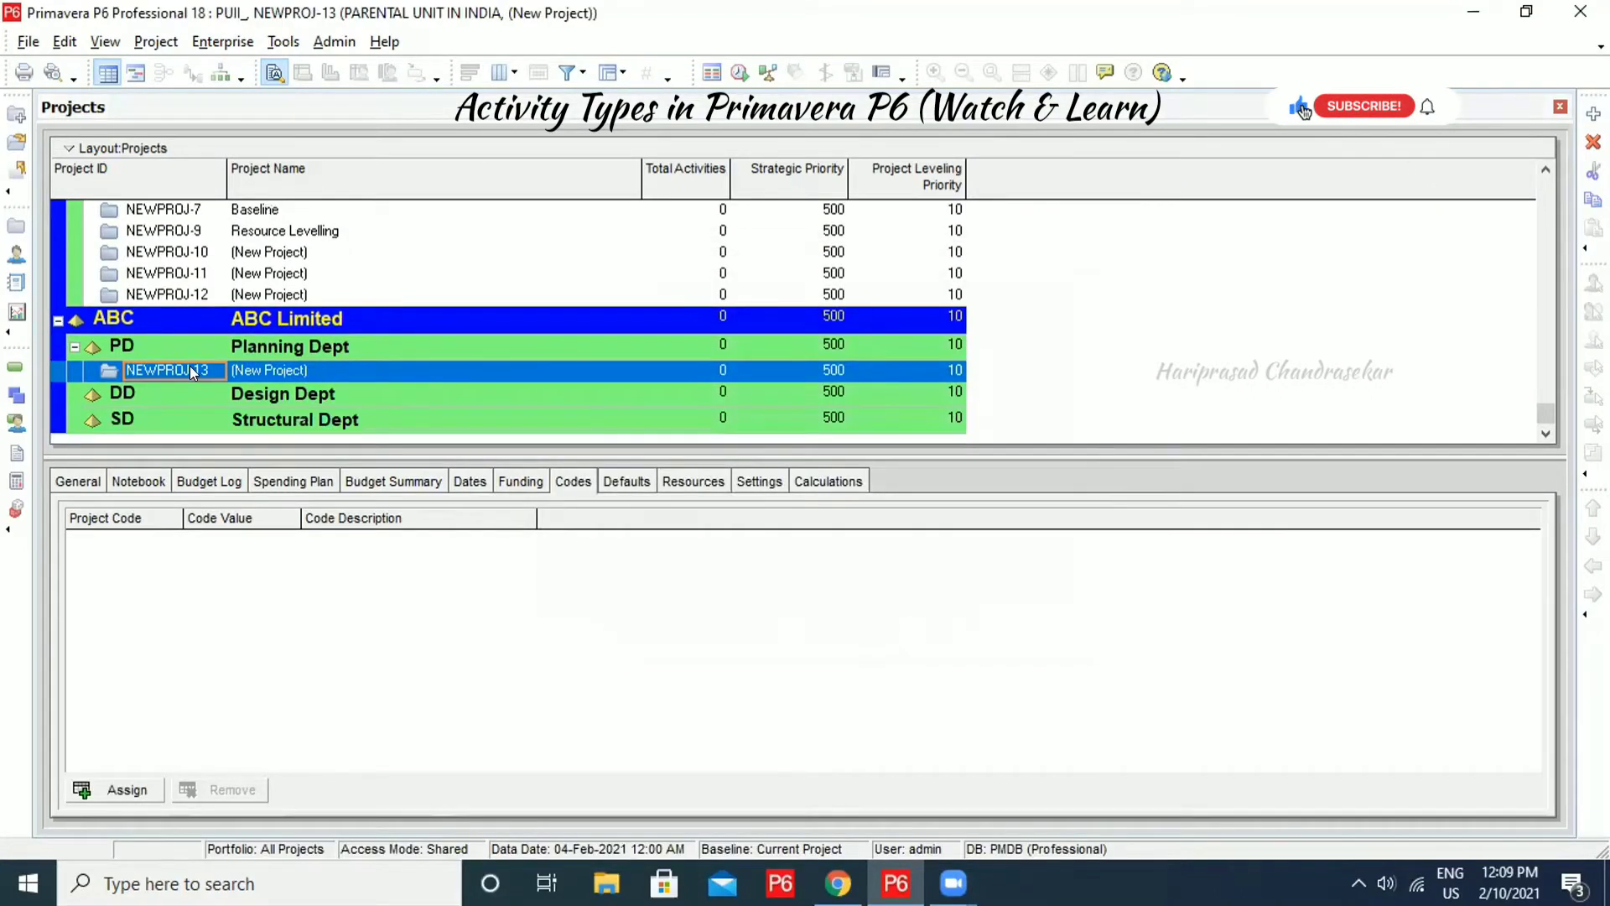
{"action": "right_click", "coordinate": [189, 366]}
{"action": "left_click", "coordinate": [263, 274]}
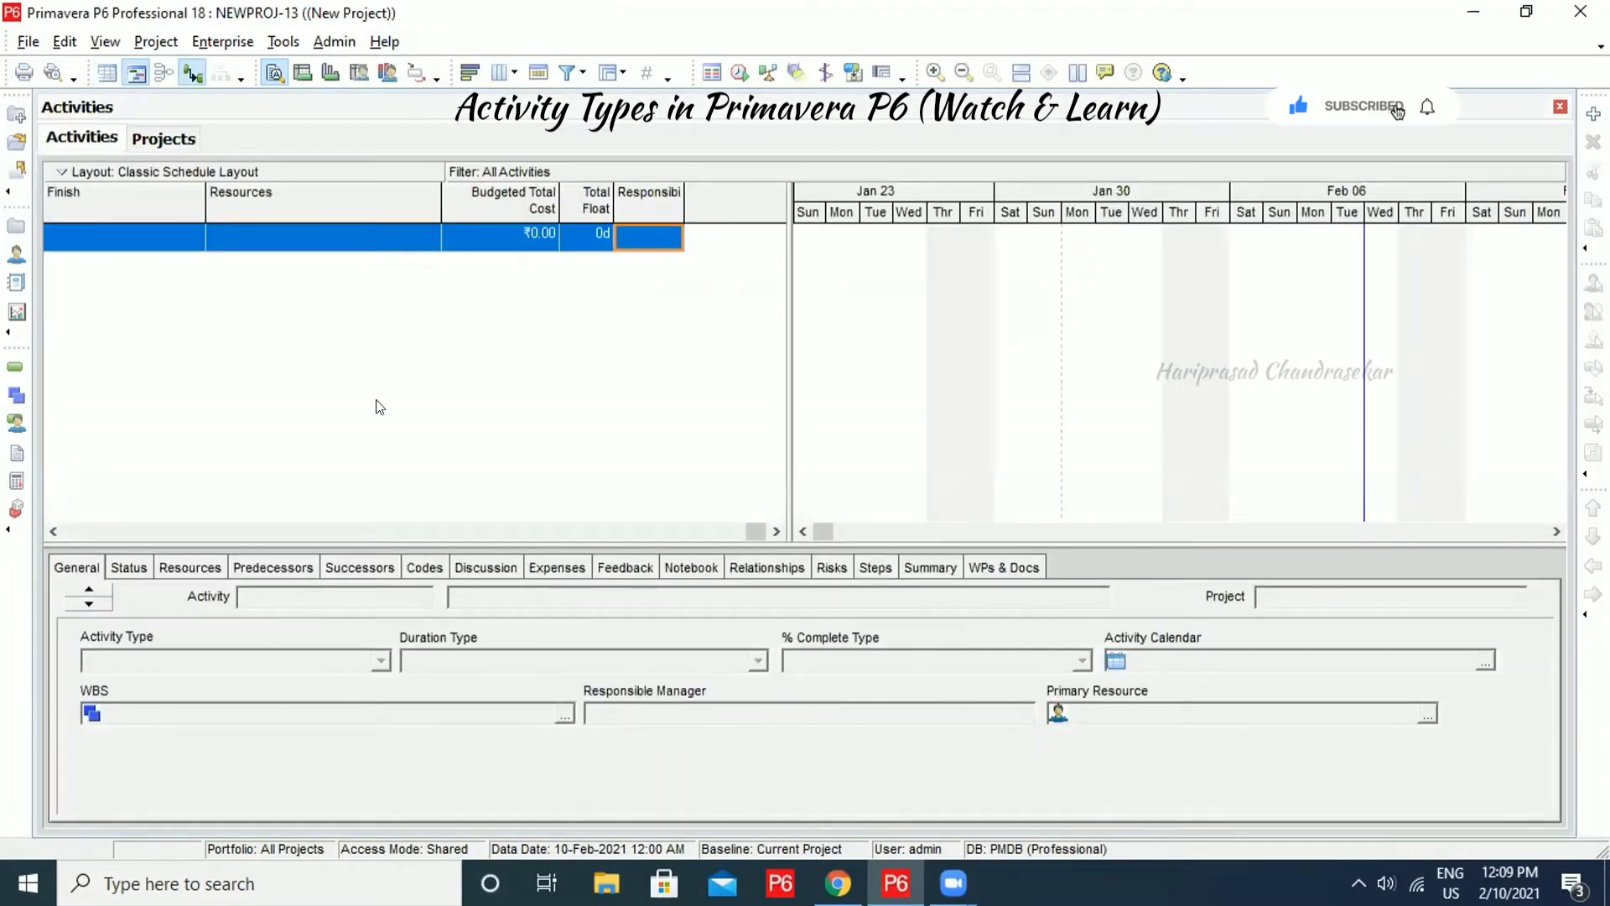
Add activity A1000, a 5-day Task Dependent New Activity, and select its Original Duration cell
{"action": "left_click_drag", "start_coordinate": [746, 532], "coordinate": [126, 503]}
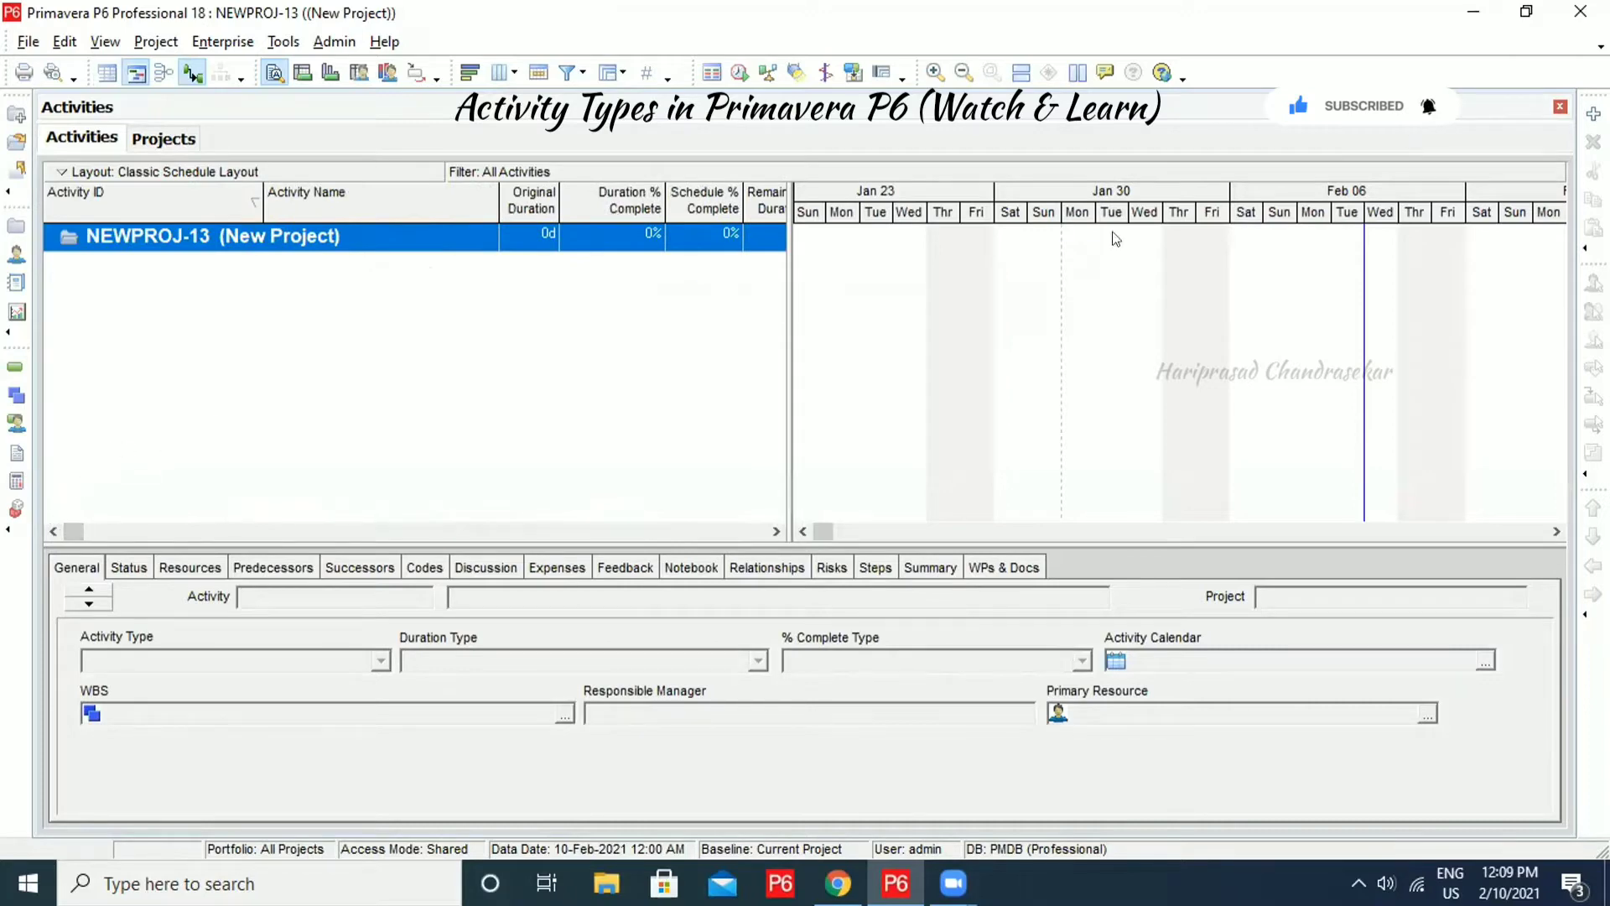
{"action": "left_click", "coordinate": [1593, 114]}
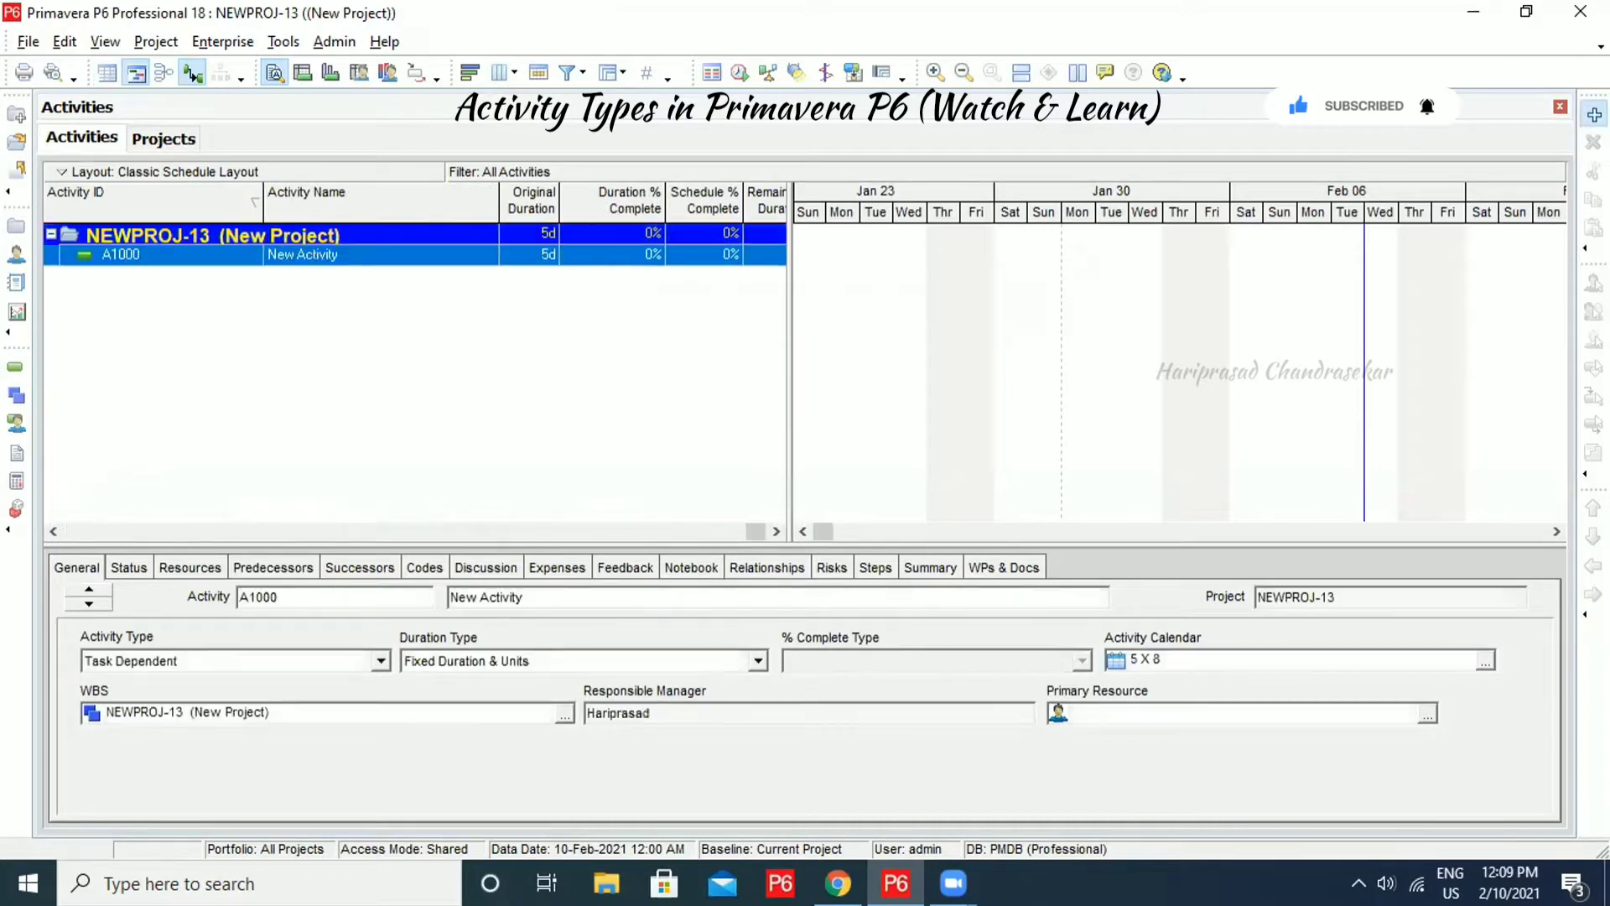
{"action": "left_click_drag", "start_coordinate": [178, 517], "coordinate": [55, 511]}
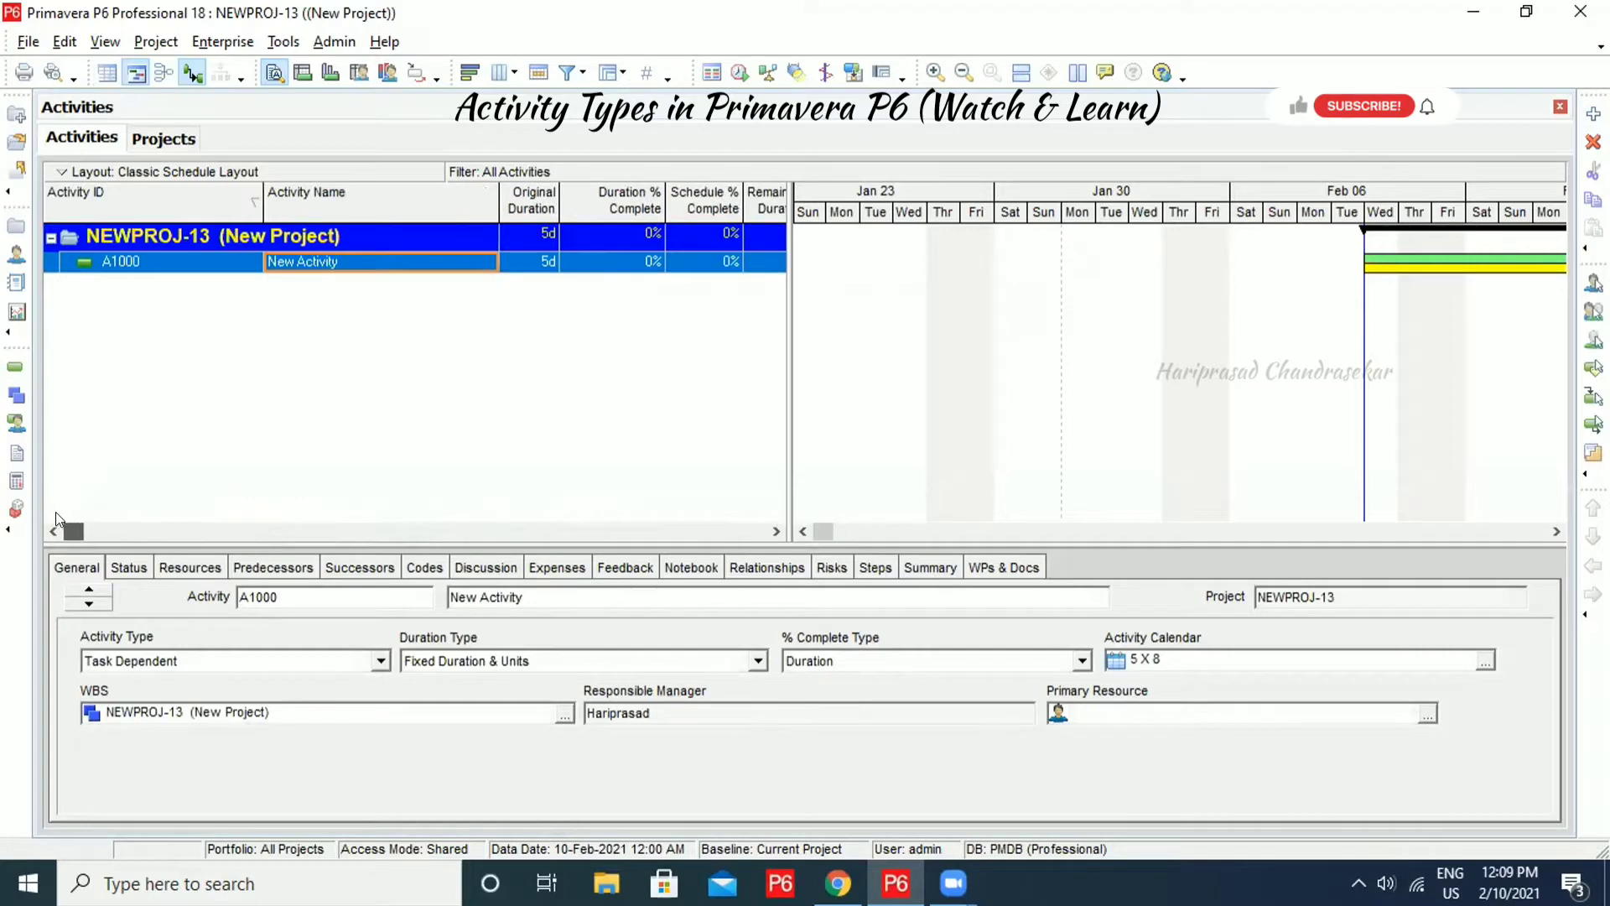
{"action": "left_click", "coordinate": [537, 261]}
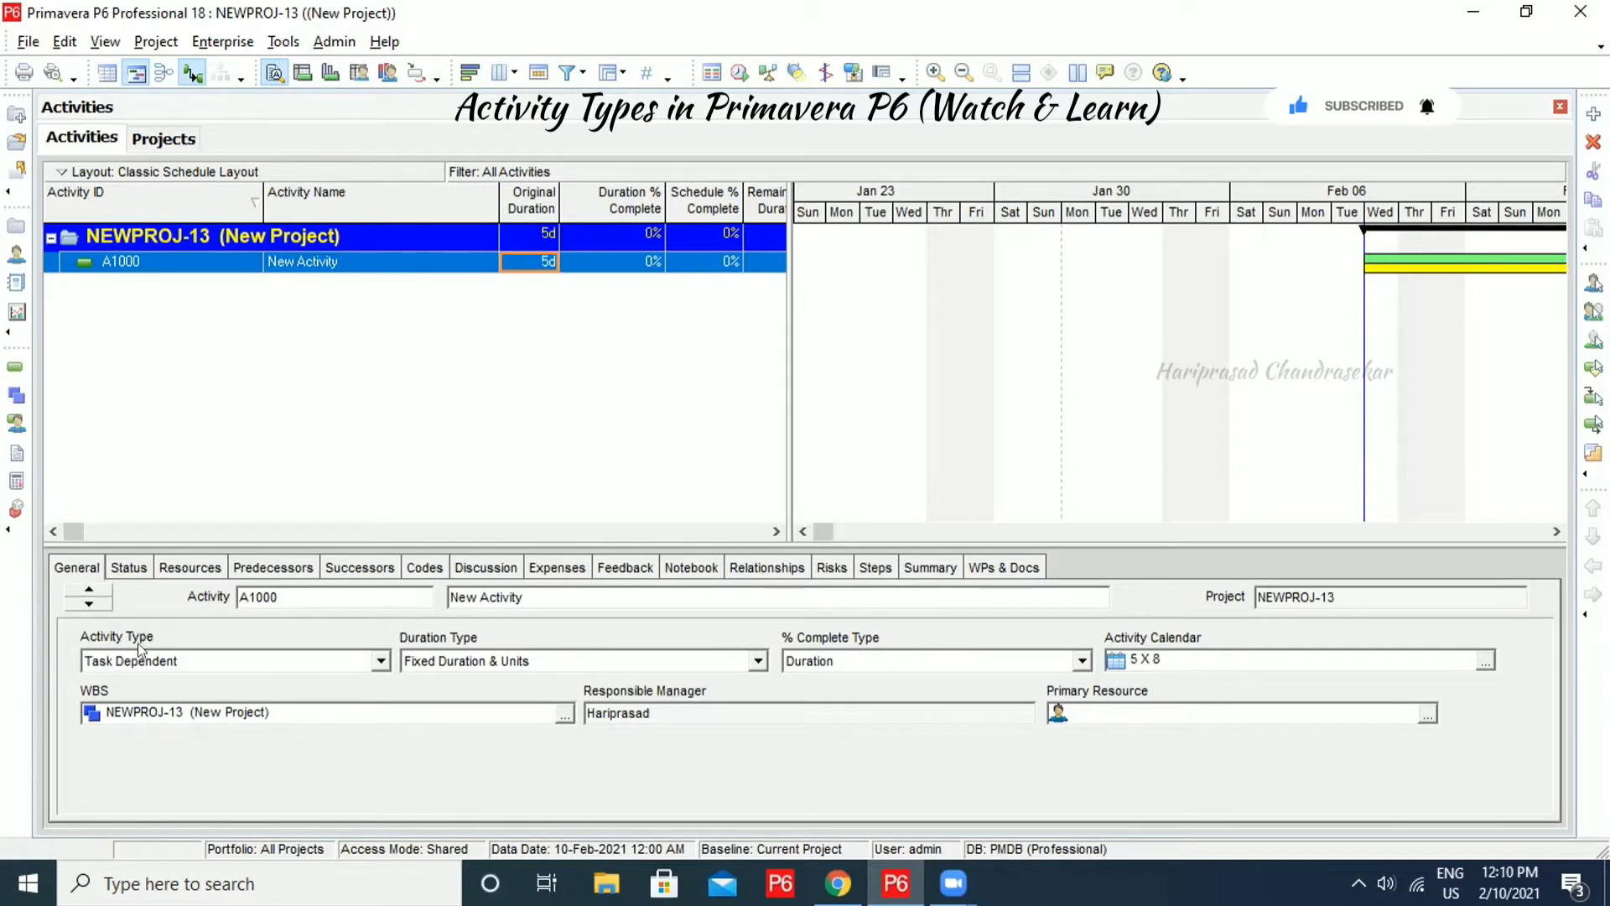
Make A1000 a Start Milestone with 0d duration and view its Status details
{"action": "left_click", "coordinate": [384, 660]}
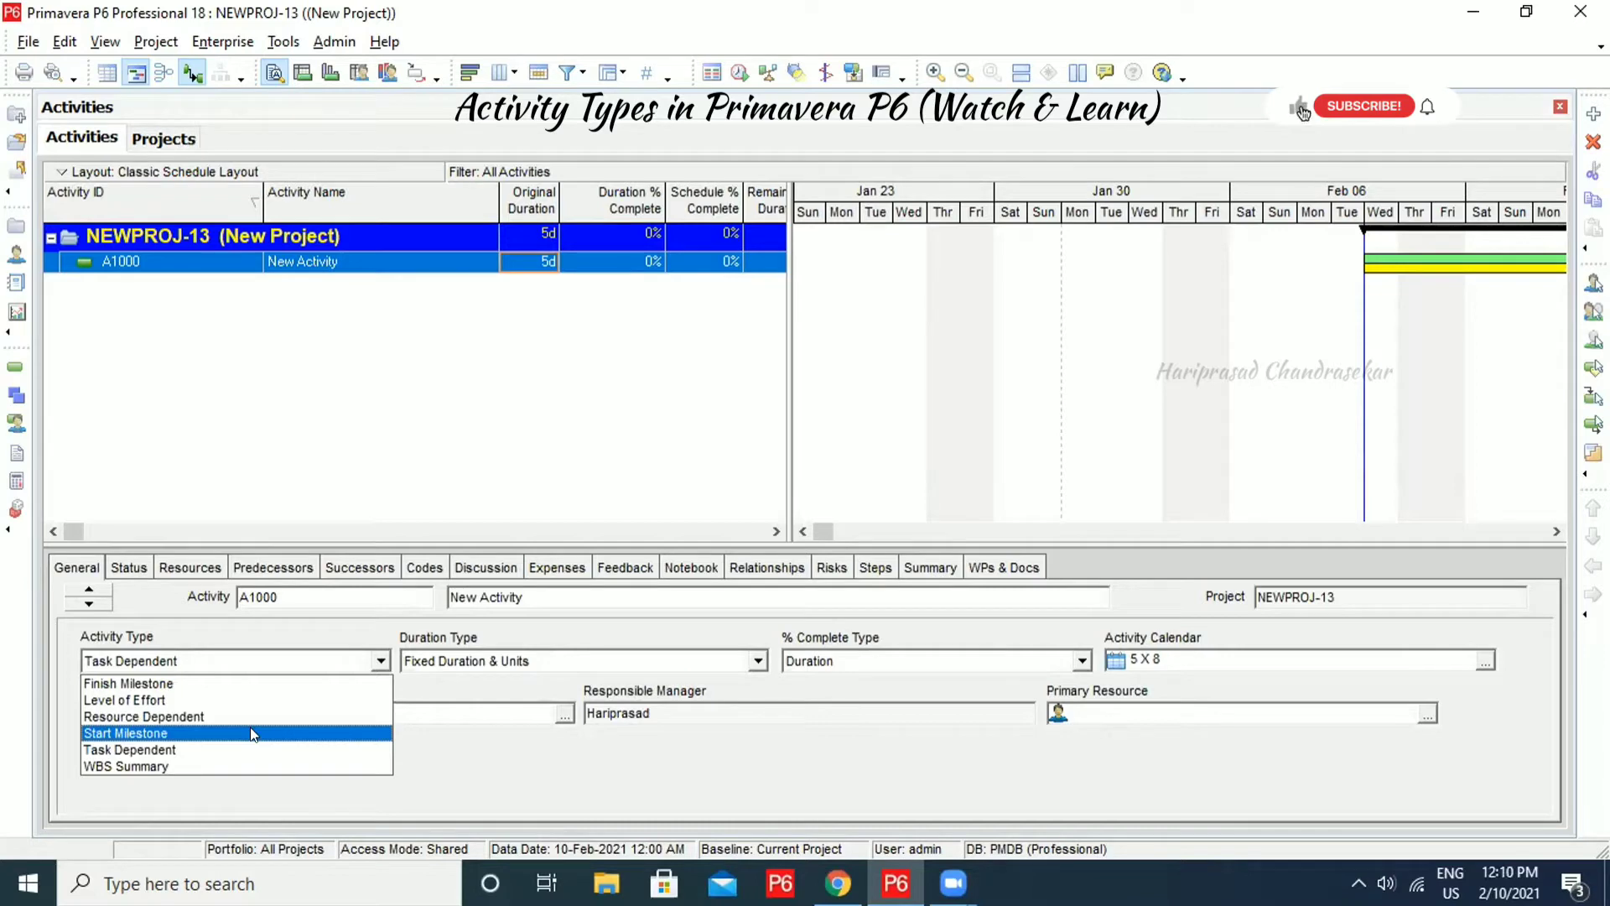
{"action": "left_click", "coordinate": [189, 732]}
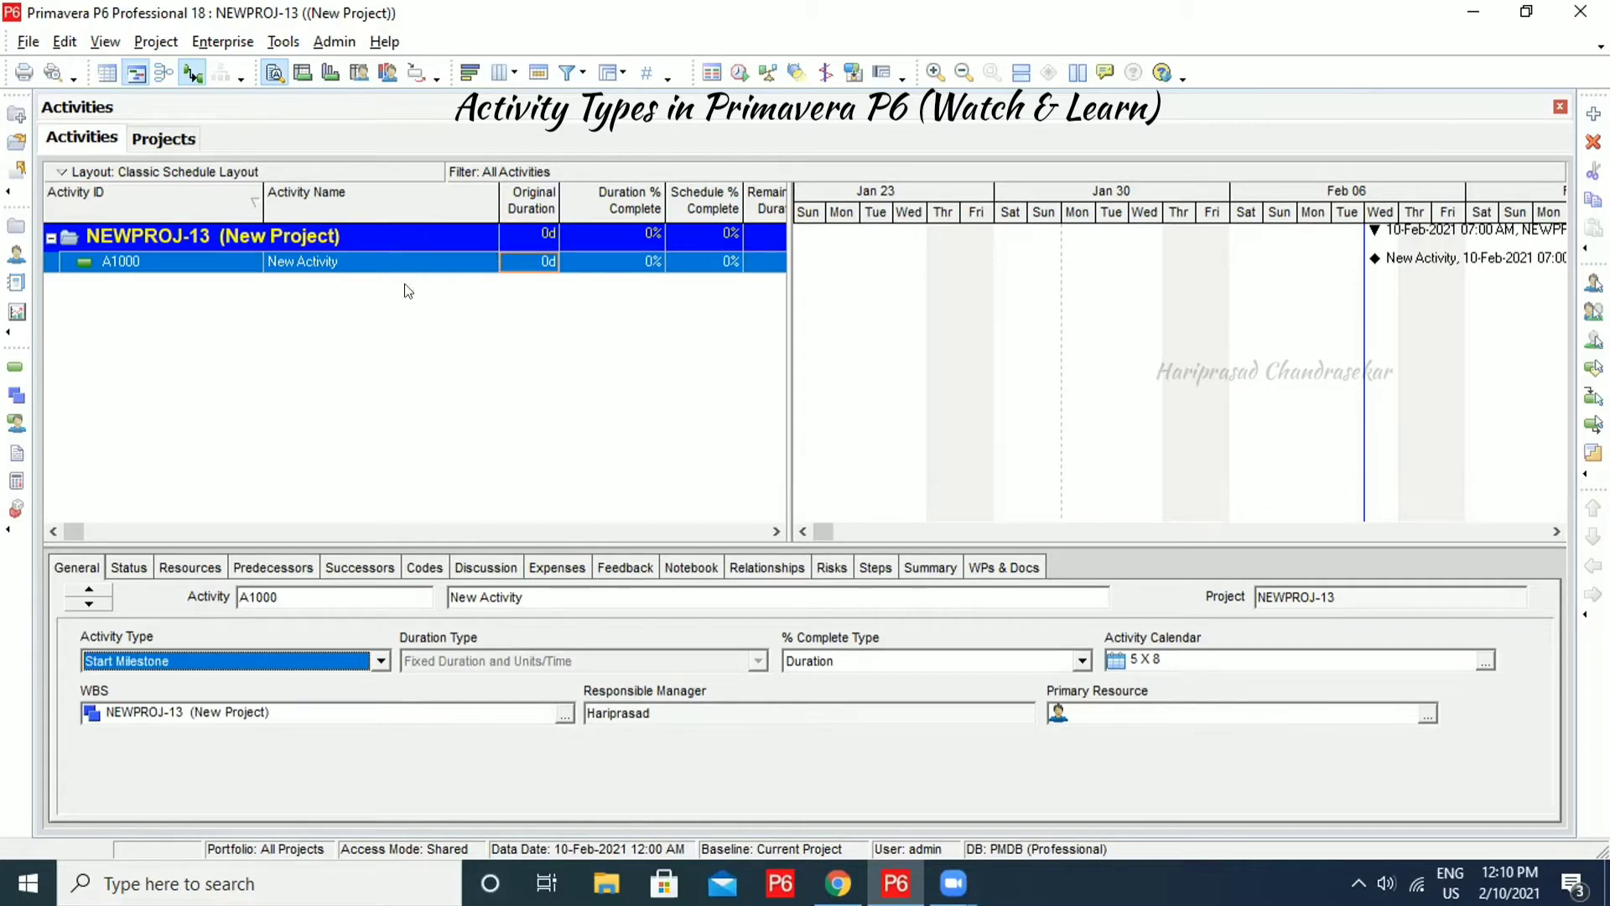
{"action": "left_click", "coordinate": [130, 568]}
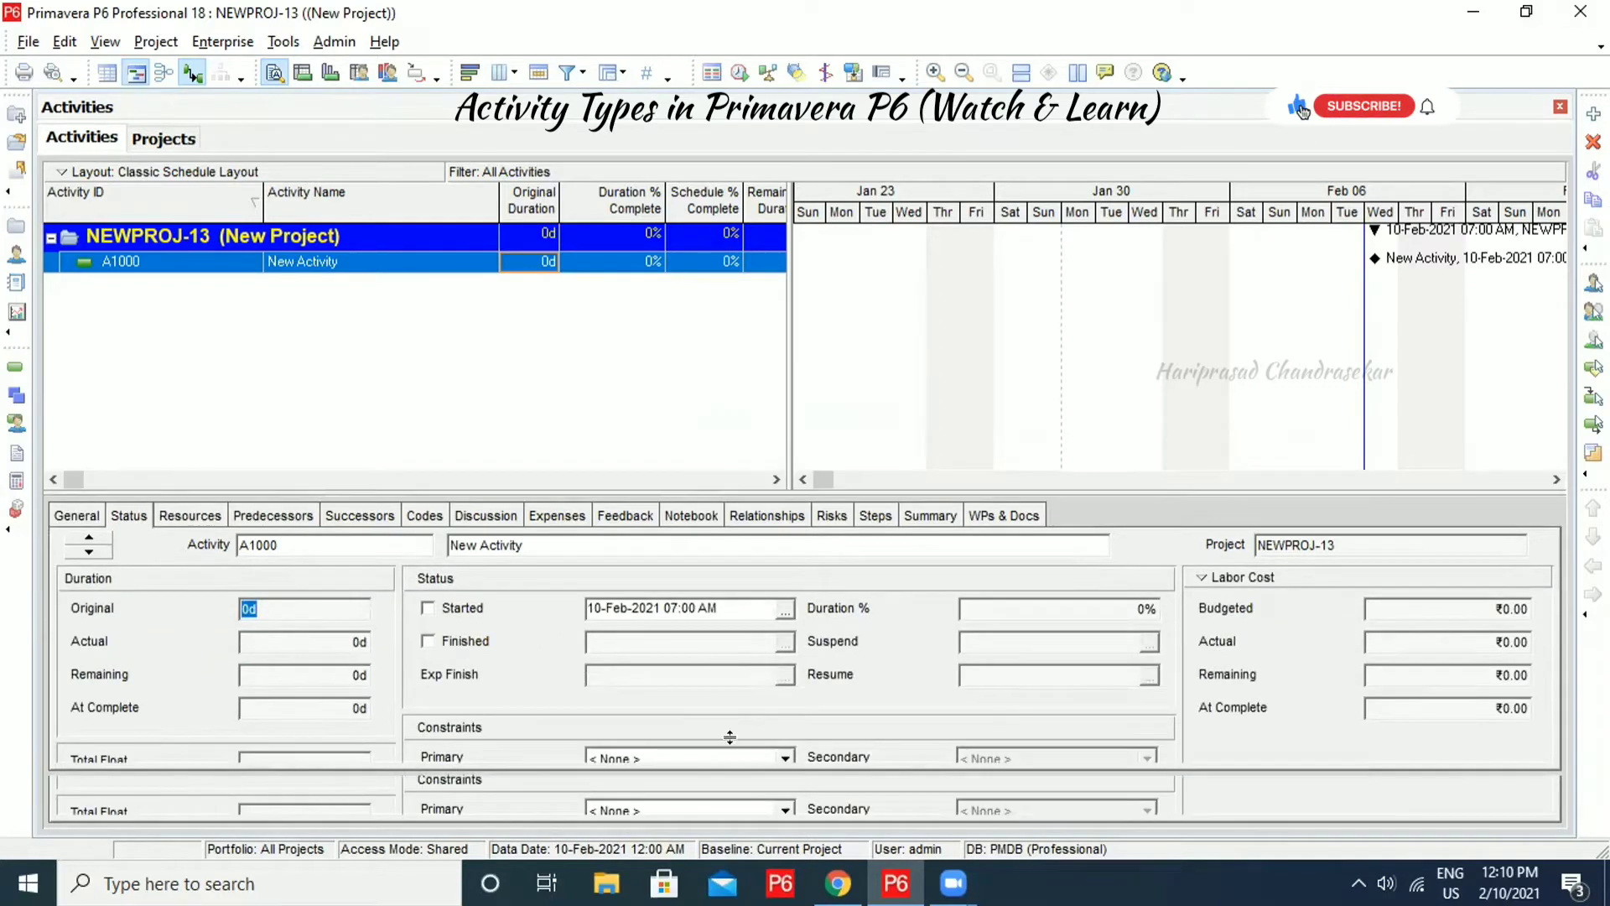
Keep A1000's primary constraint at None, check its WPs & Docs and Resources, and return to General
{"action": "left_click", "coordinate": [728, 757]}
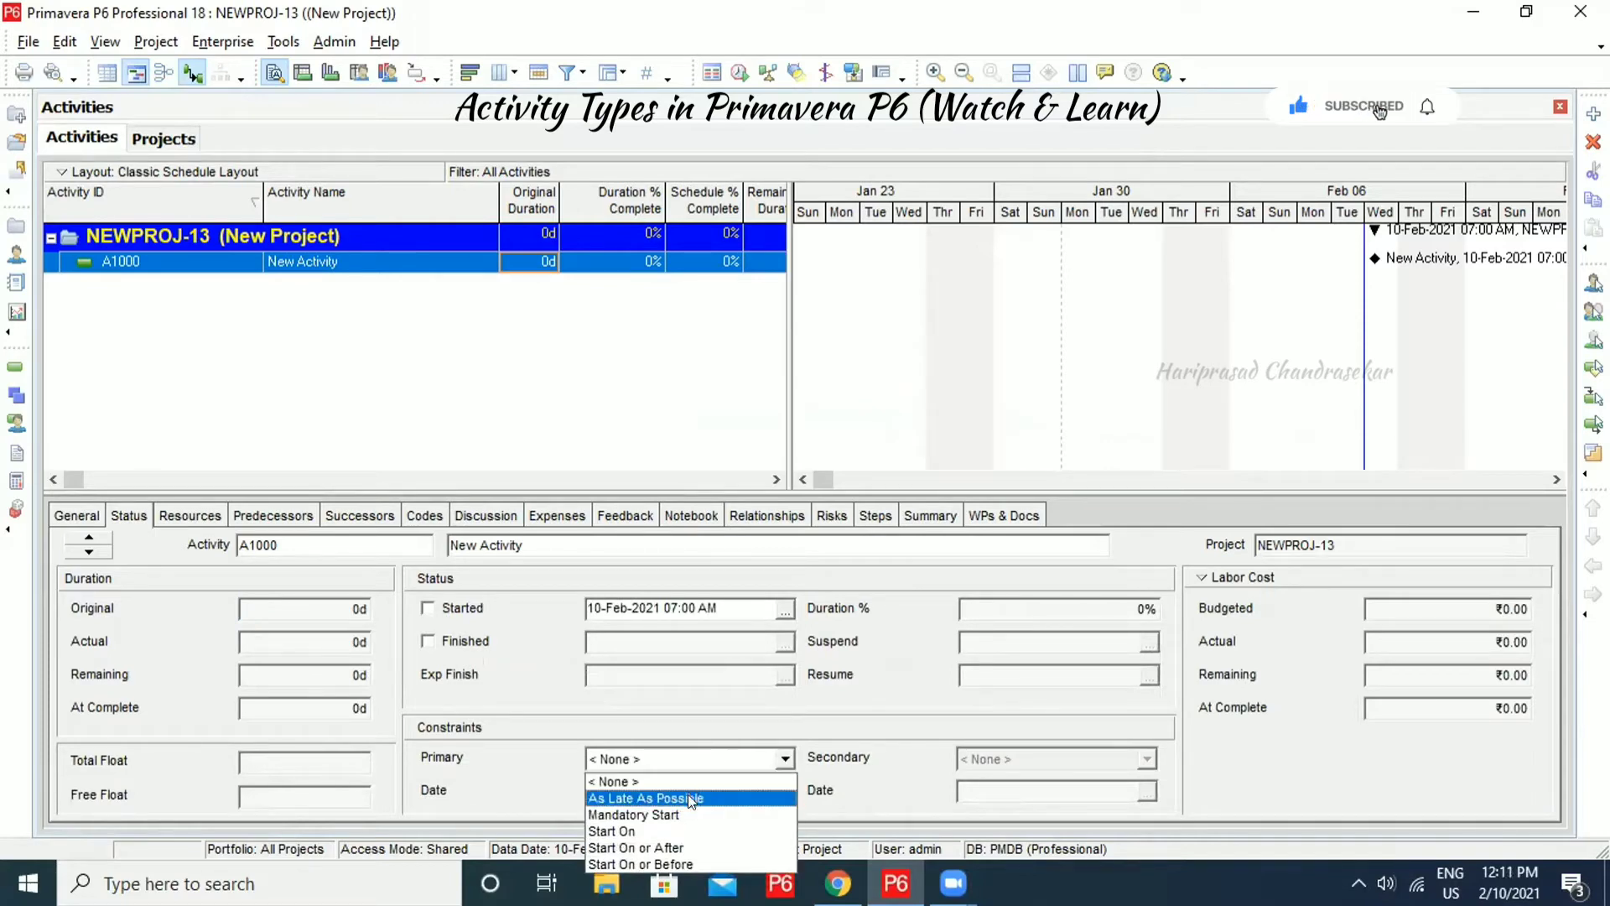
{"action": "left_click", "coordinate": [696, 780]}
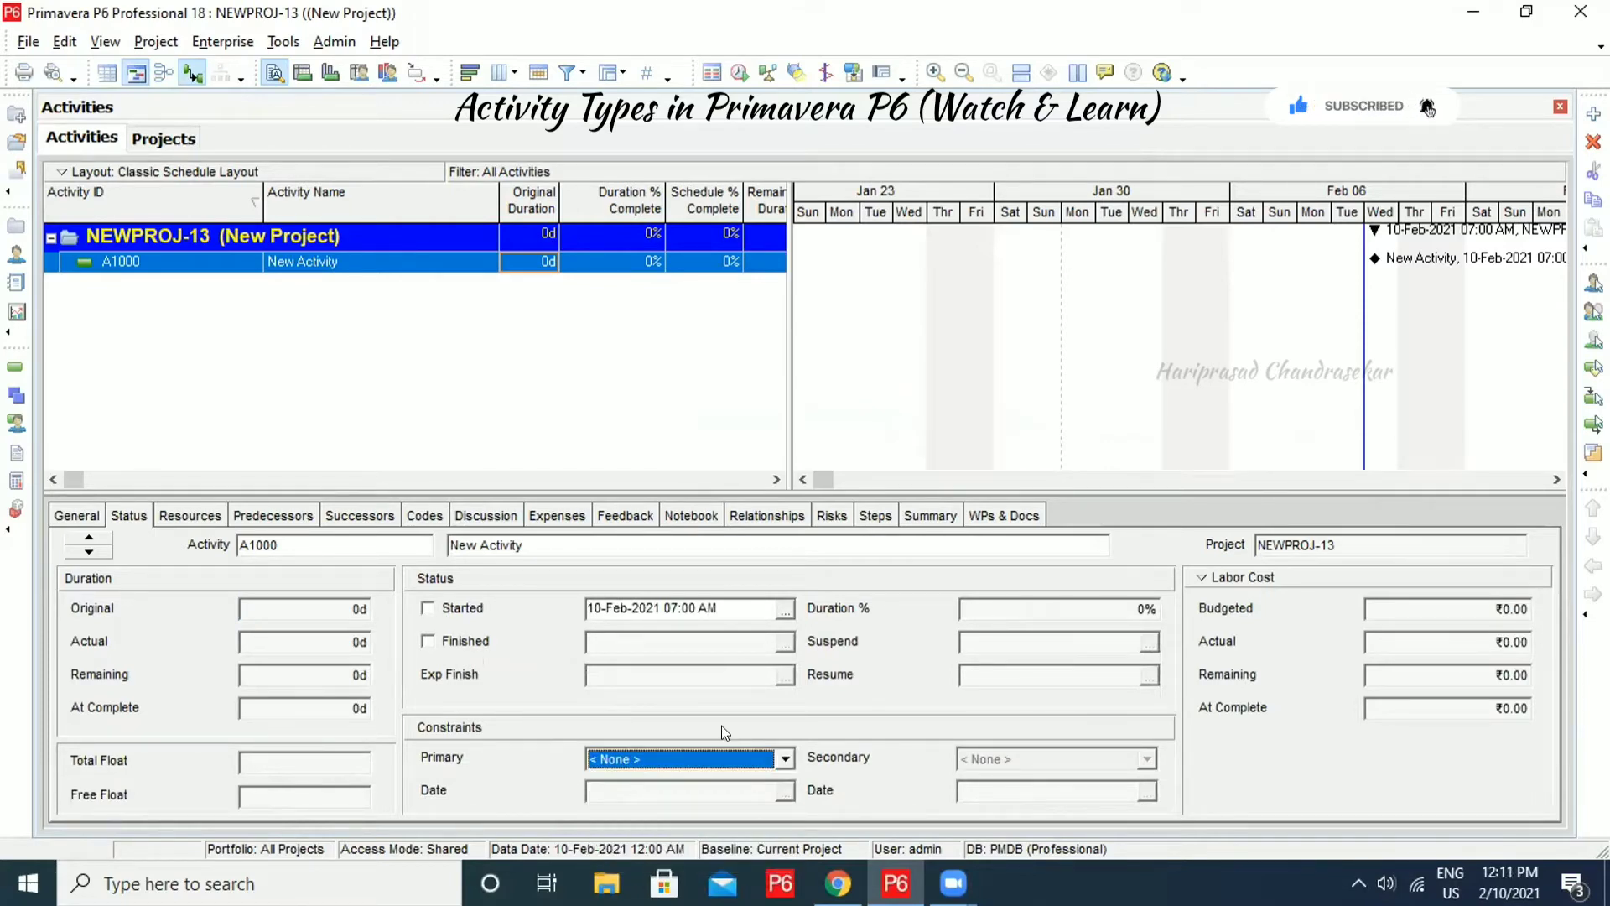
{"action": "left_click", "coordinate": [994, 515]}
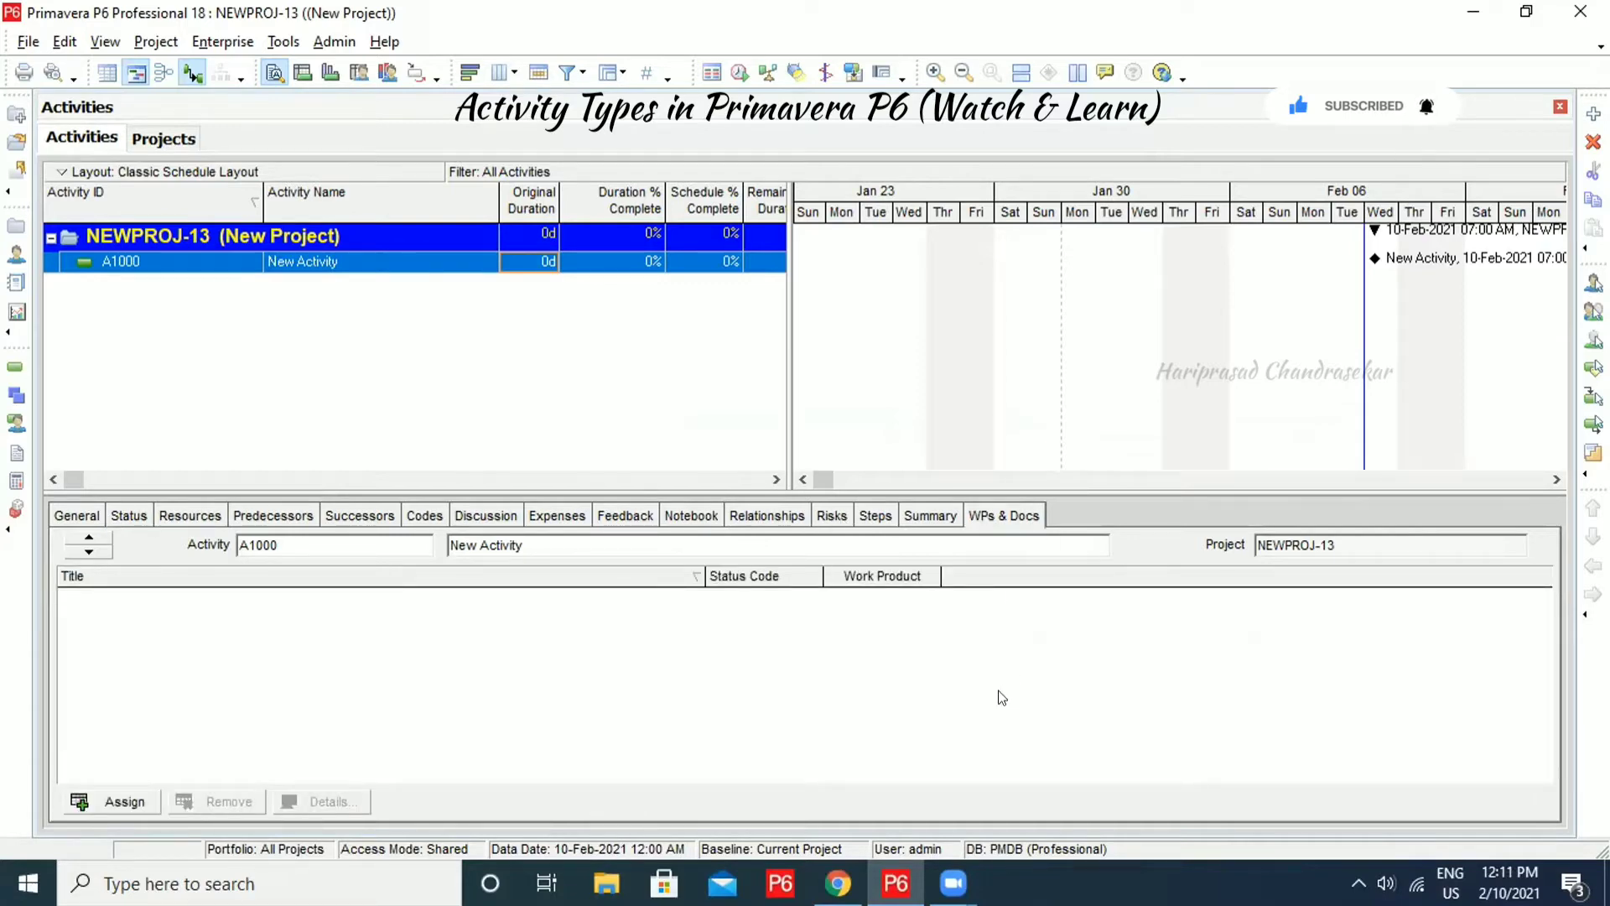
{"action": "left_click", "coordinate": [191, 515]}
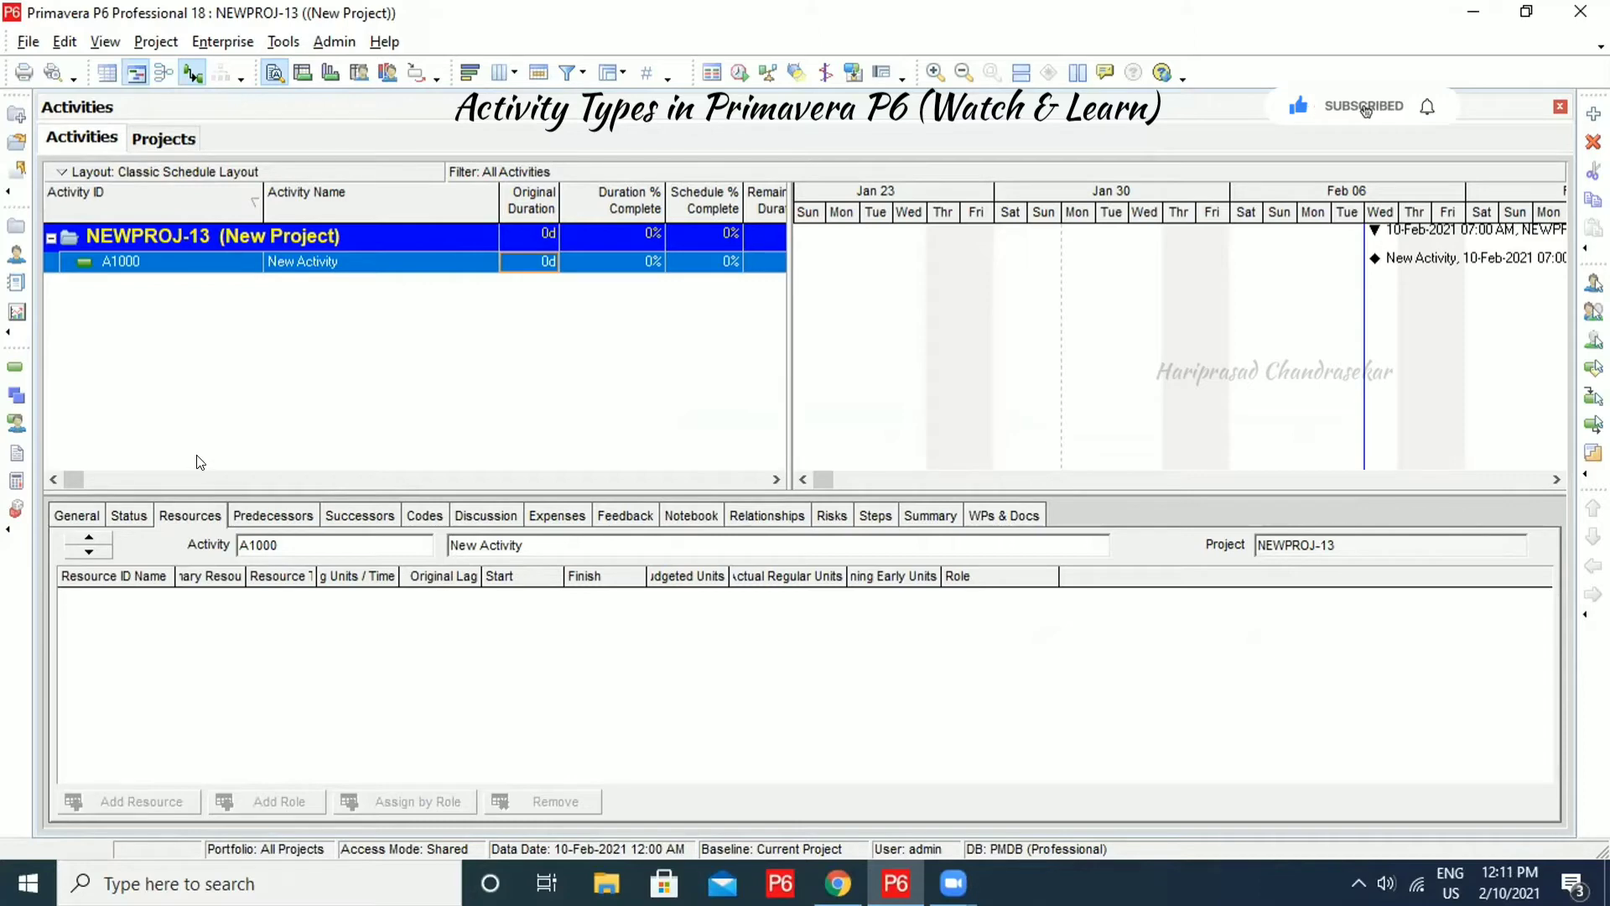
{"action": "left_click", "coordinate": [77, 516]}
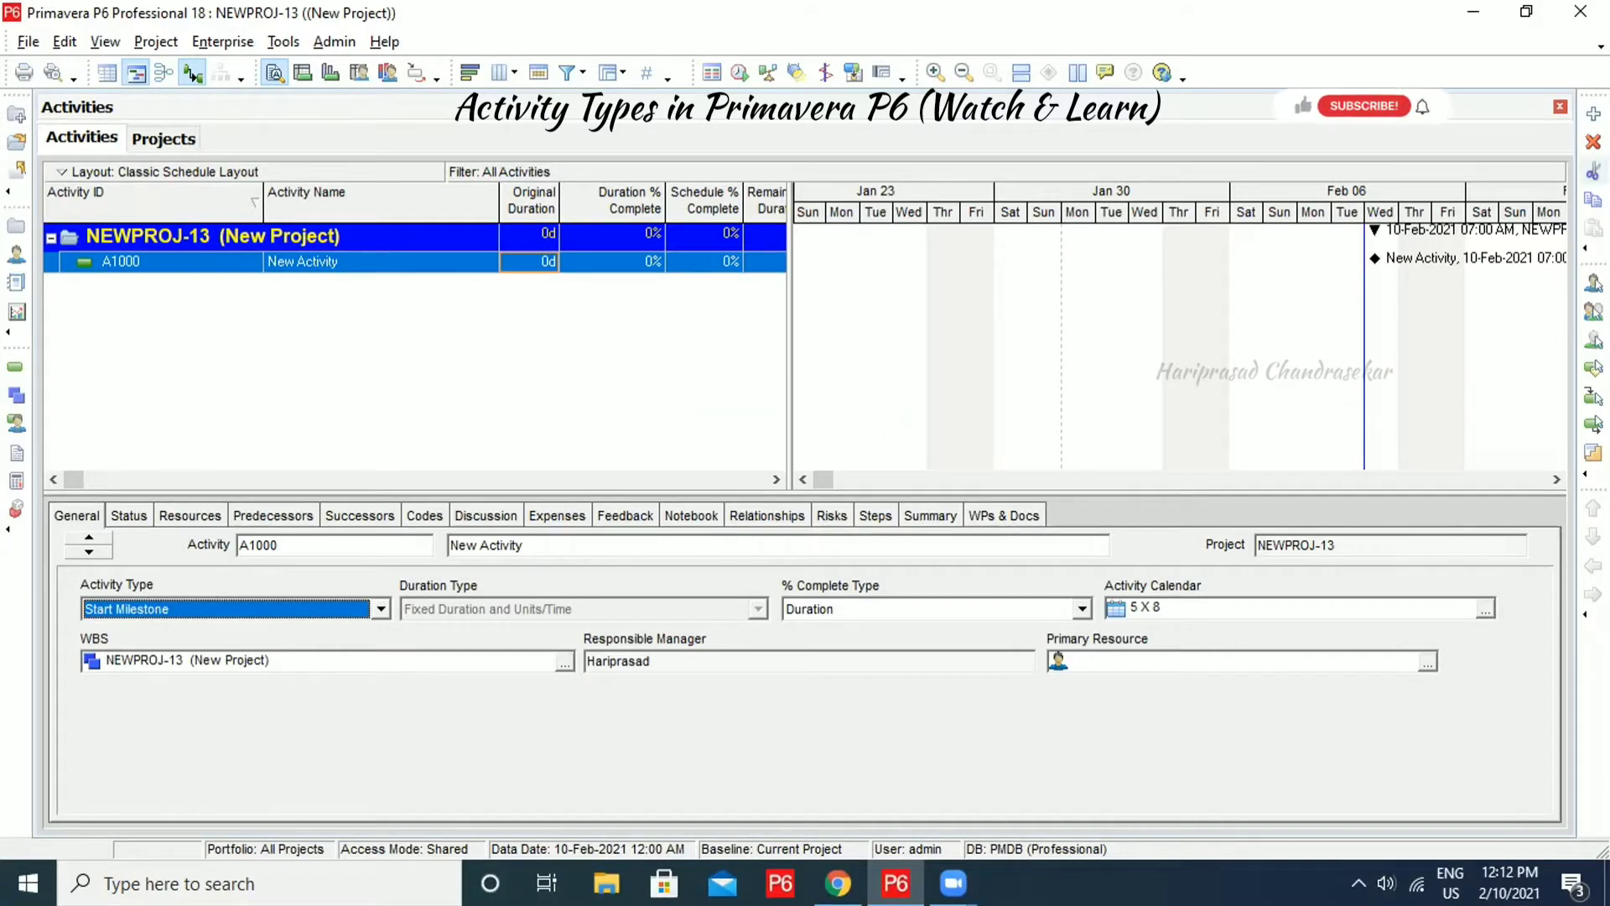
Add a second activity, A1010, a 5d Task Dependent New Activity
{"action": "left_click", "coordinate": [1593, 114]}
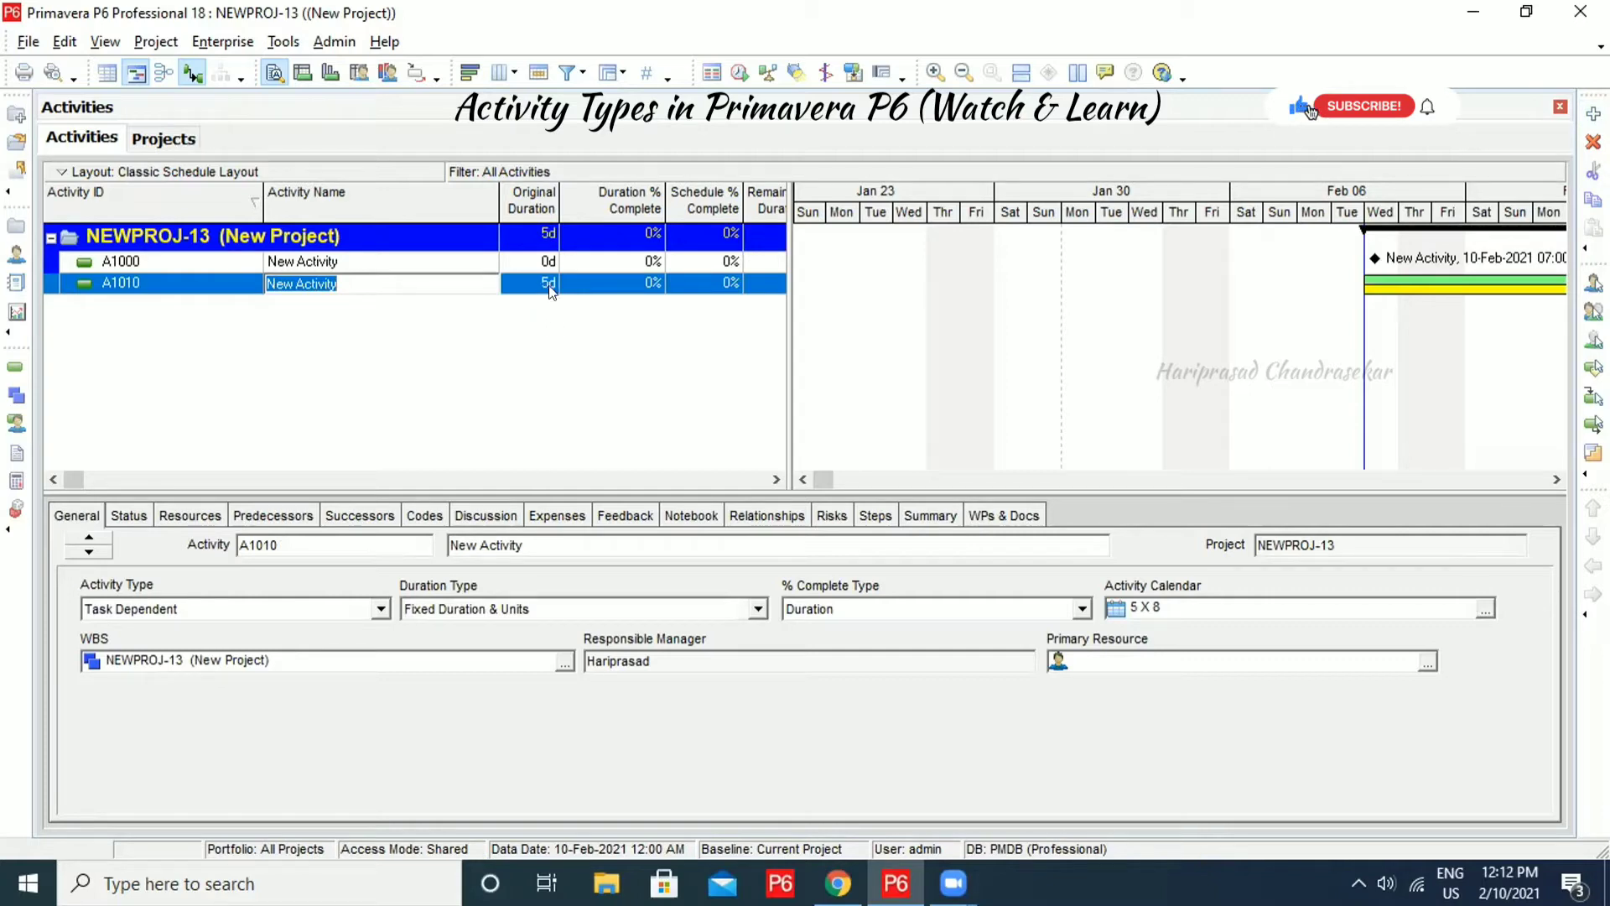
{"action": "left_click", "coordinate": [442, 394]}
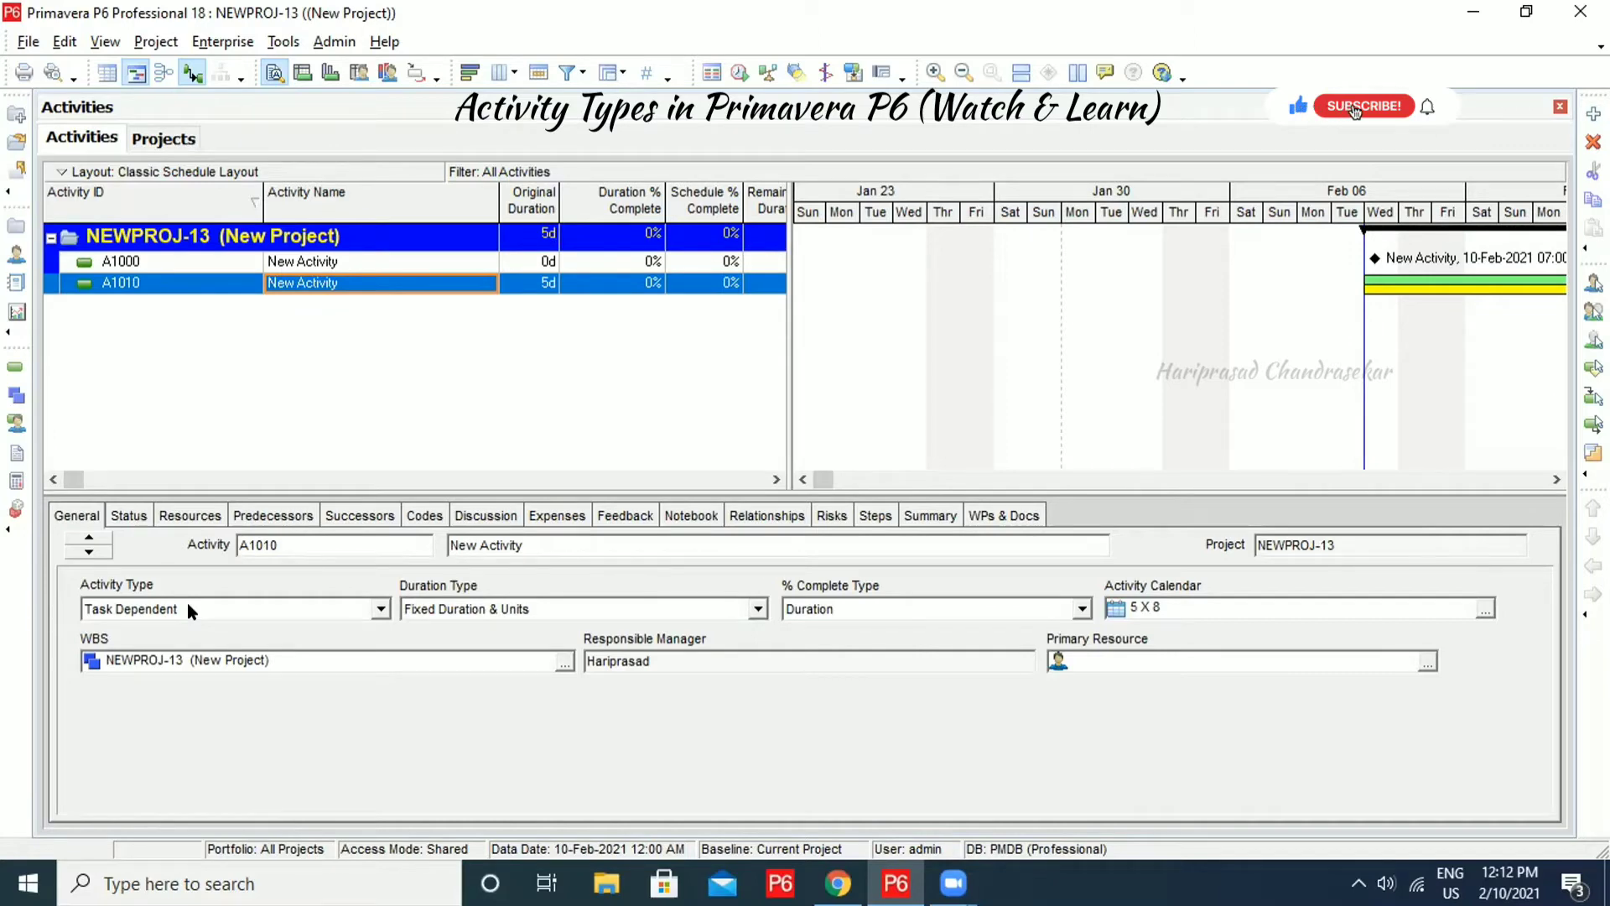
{"action": "left_click", "coordinate": [1485, 607]}
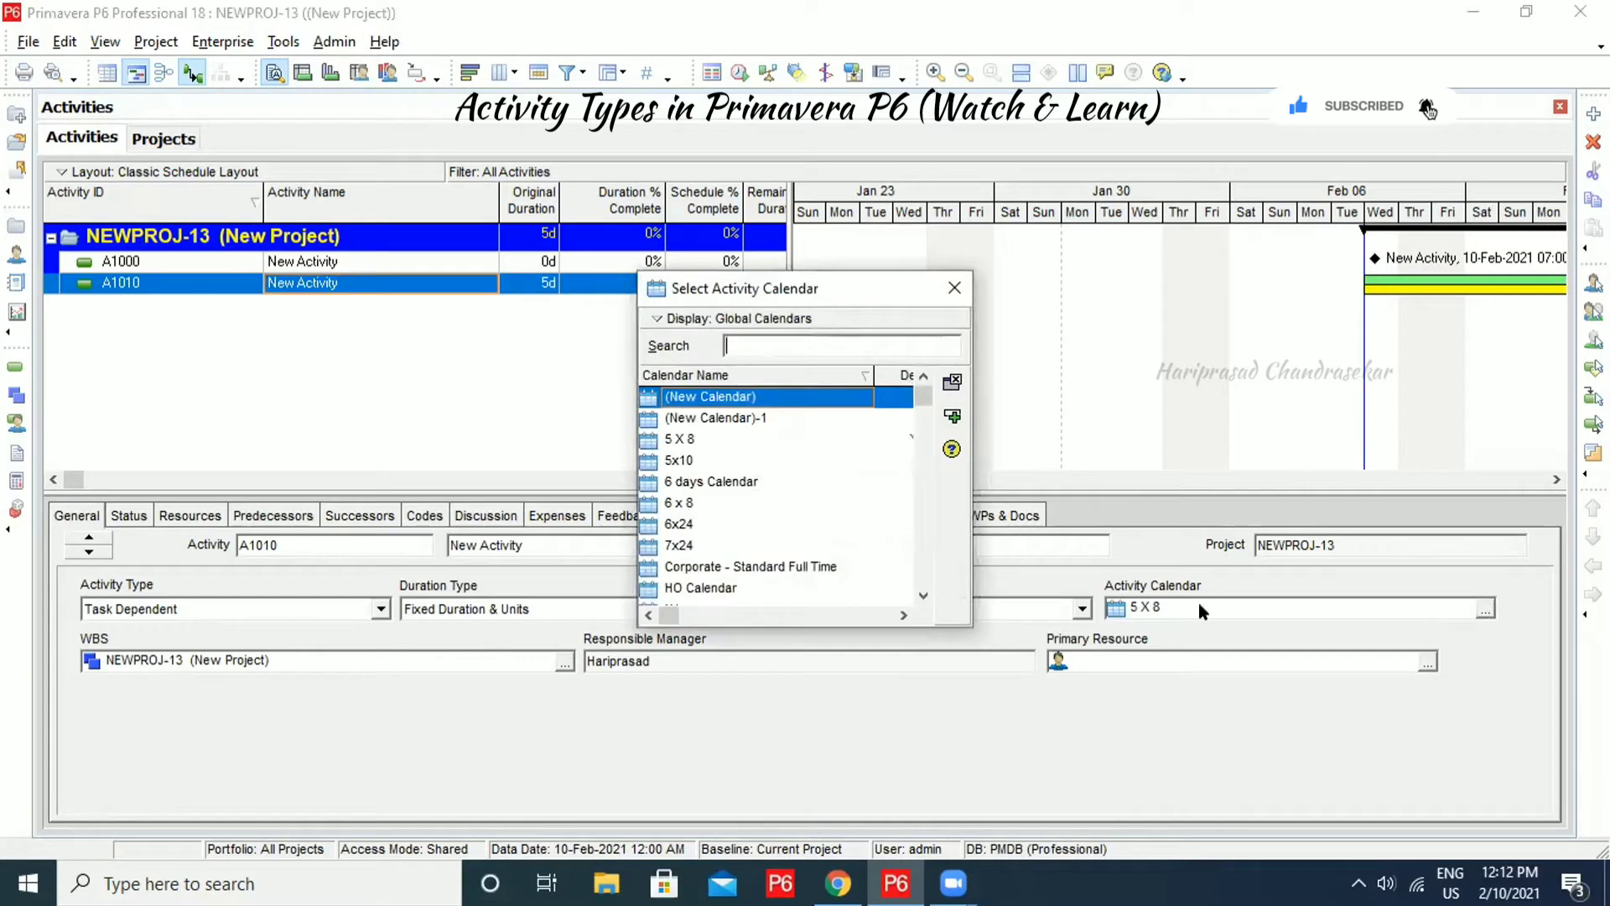
{"action": "left_click", "coordinate": [955, 287]}
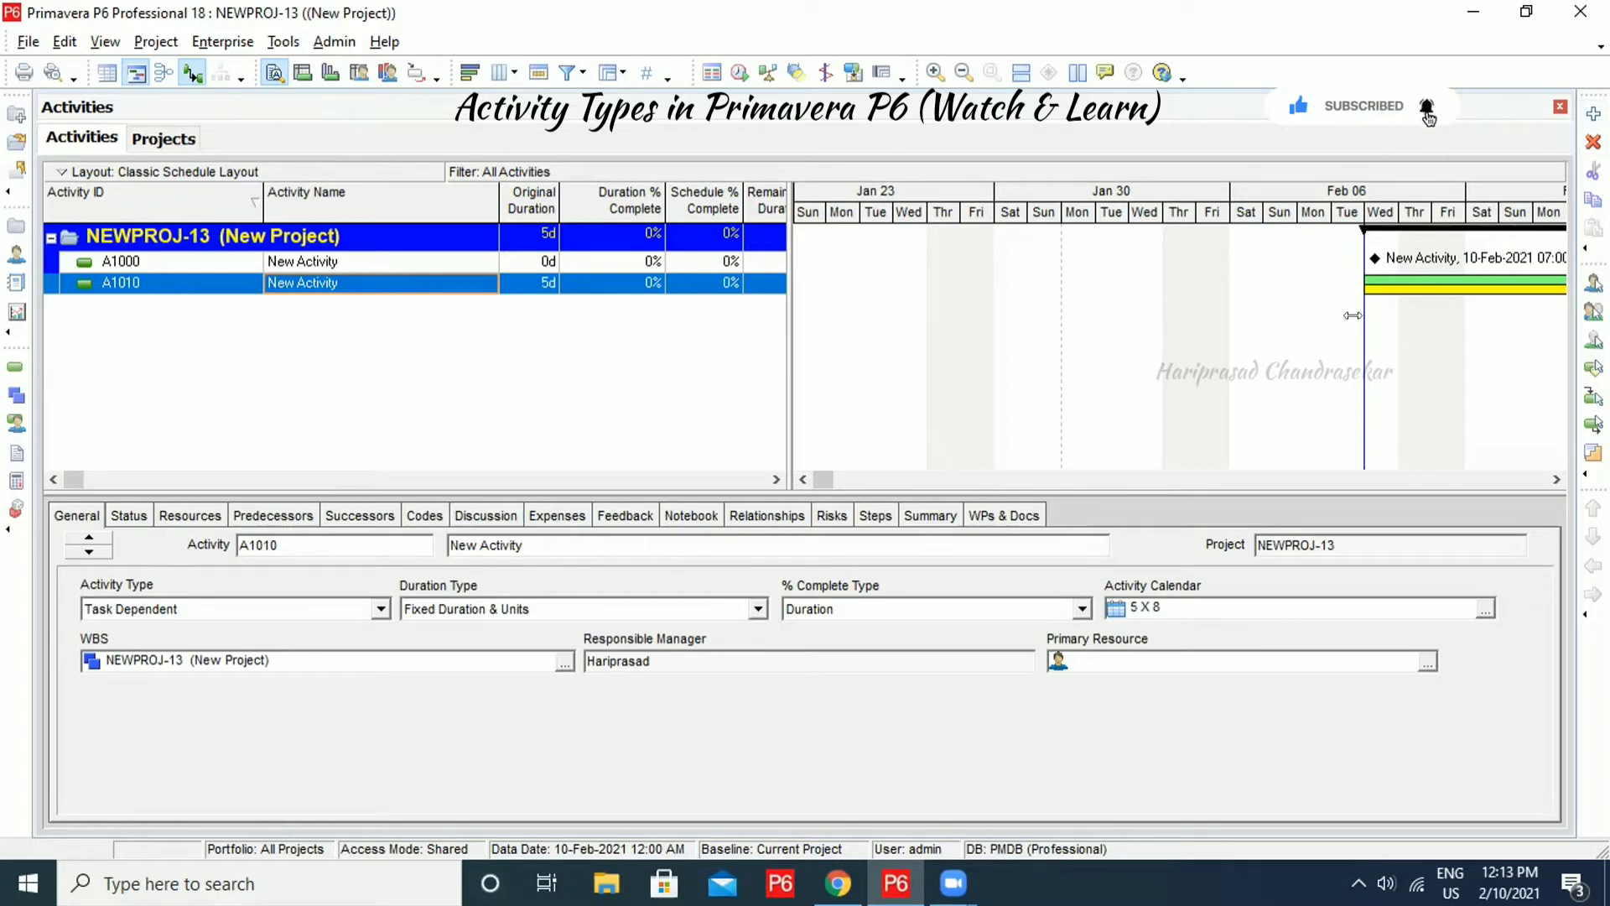
Reset the Gantt chart bar styles to Default so A1010 shows a single green bar
{"action": "scroll", "coordinate": [1028, 409], "scroll_direction": "right", "scroll_amount": 2}
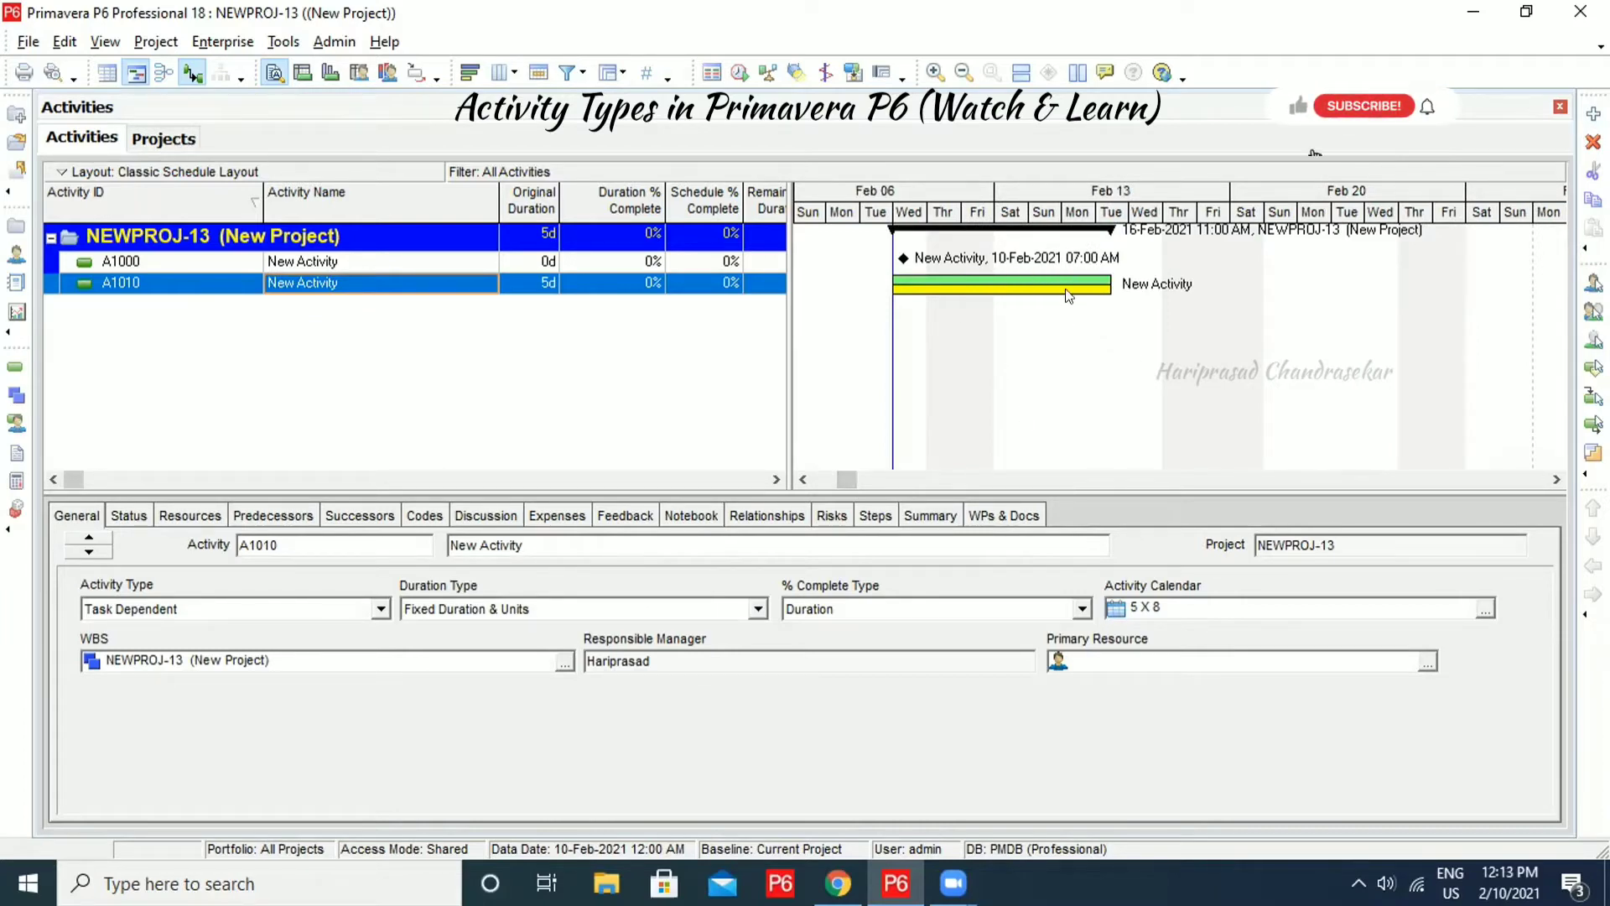
{"action": "right_click", "coordinate": [1086, 344]}
{"action": "left_click", "coordinate": [1157, 396]}
{"action": "left_click", "coordinate": [1199, 601]}
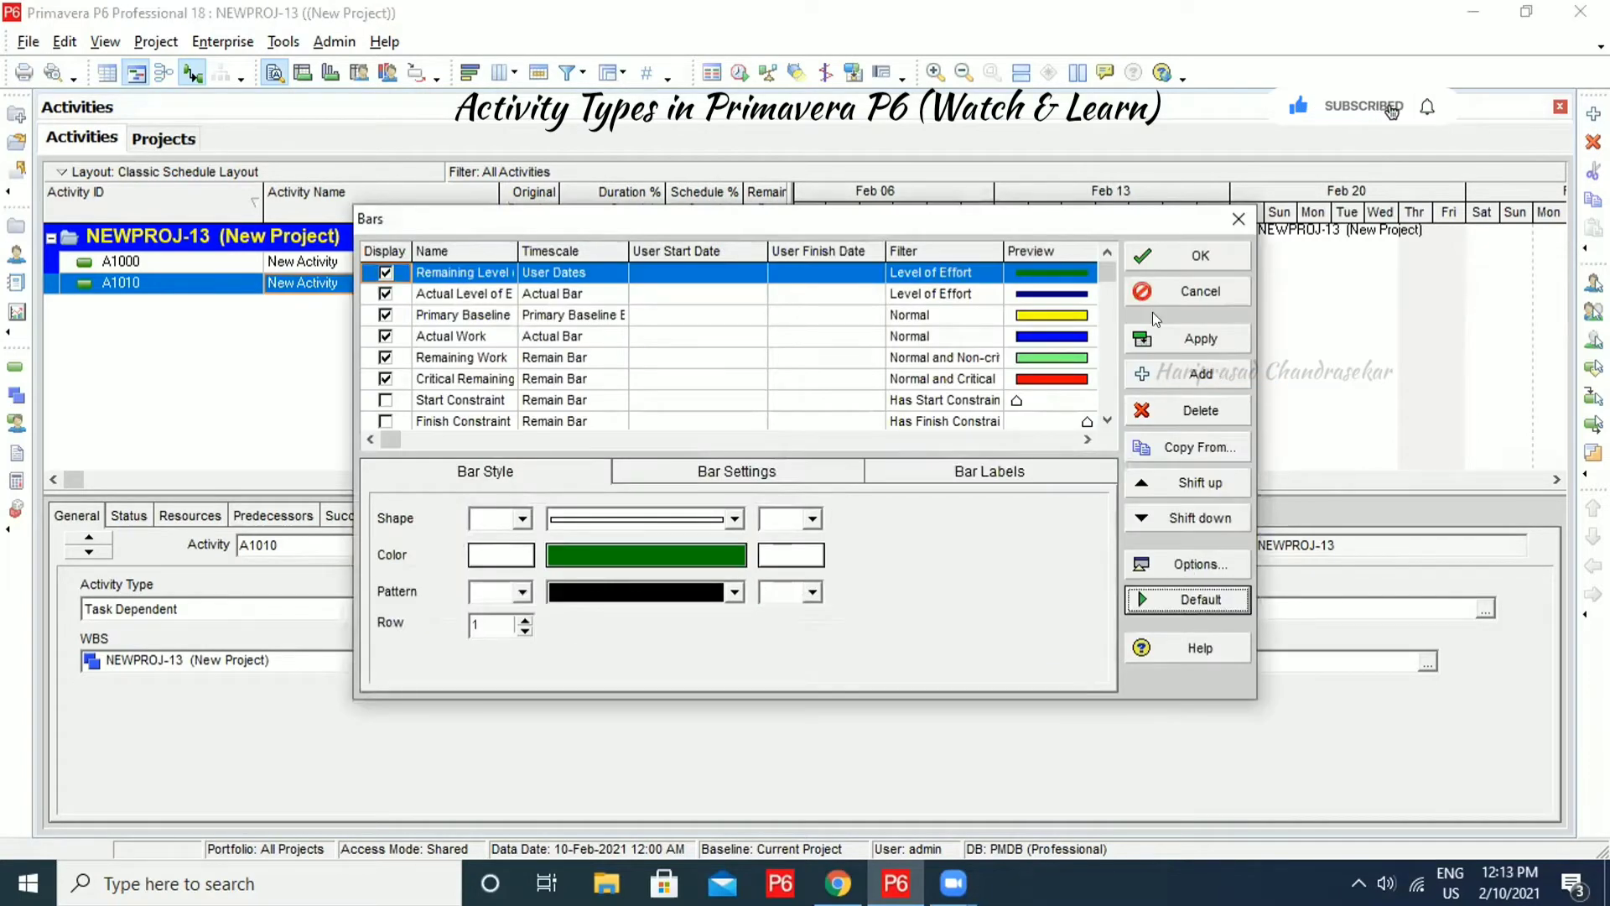
{"action": "left_click", "coordinate": [1174, 254]}
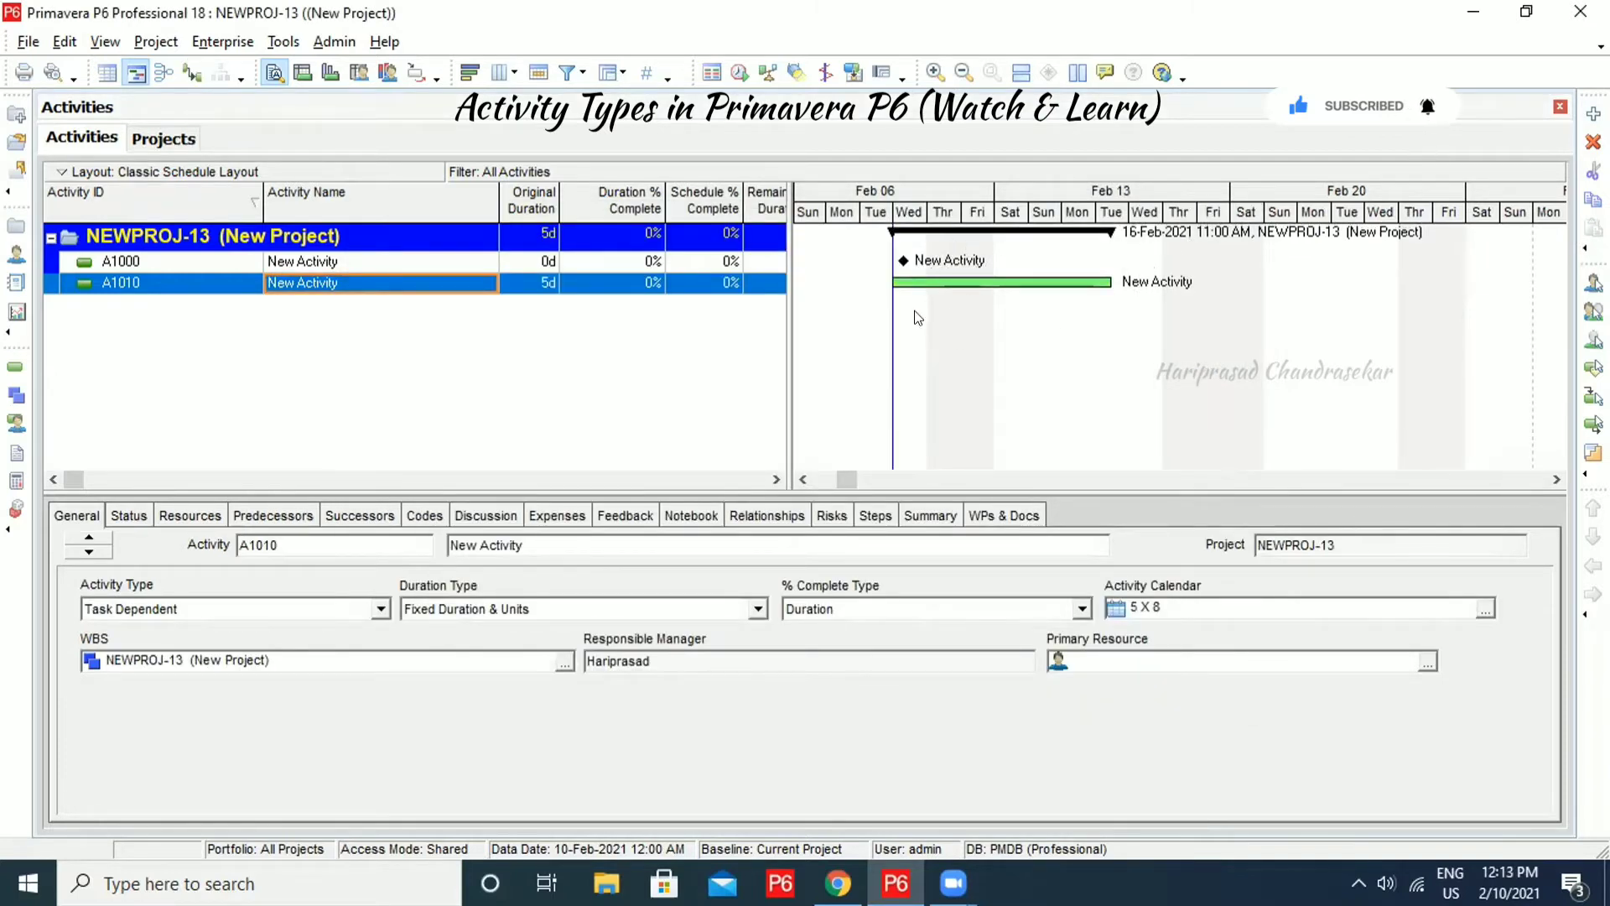
Add activity A1020 and set its Activity Type to Resource Dependent
{"action": "left_click", "coordinate": [1594, 114]}
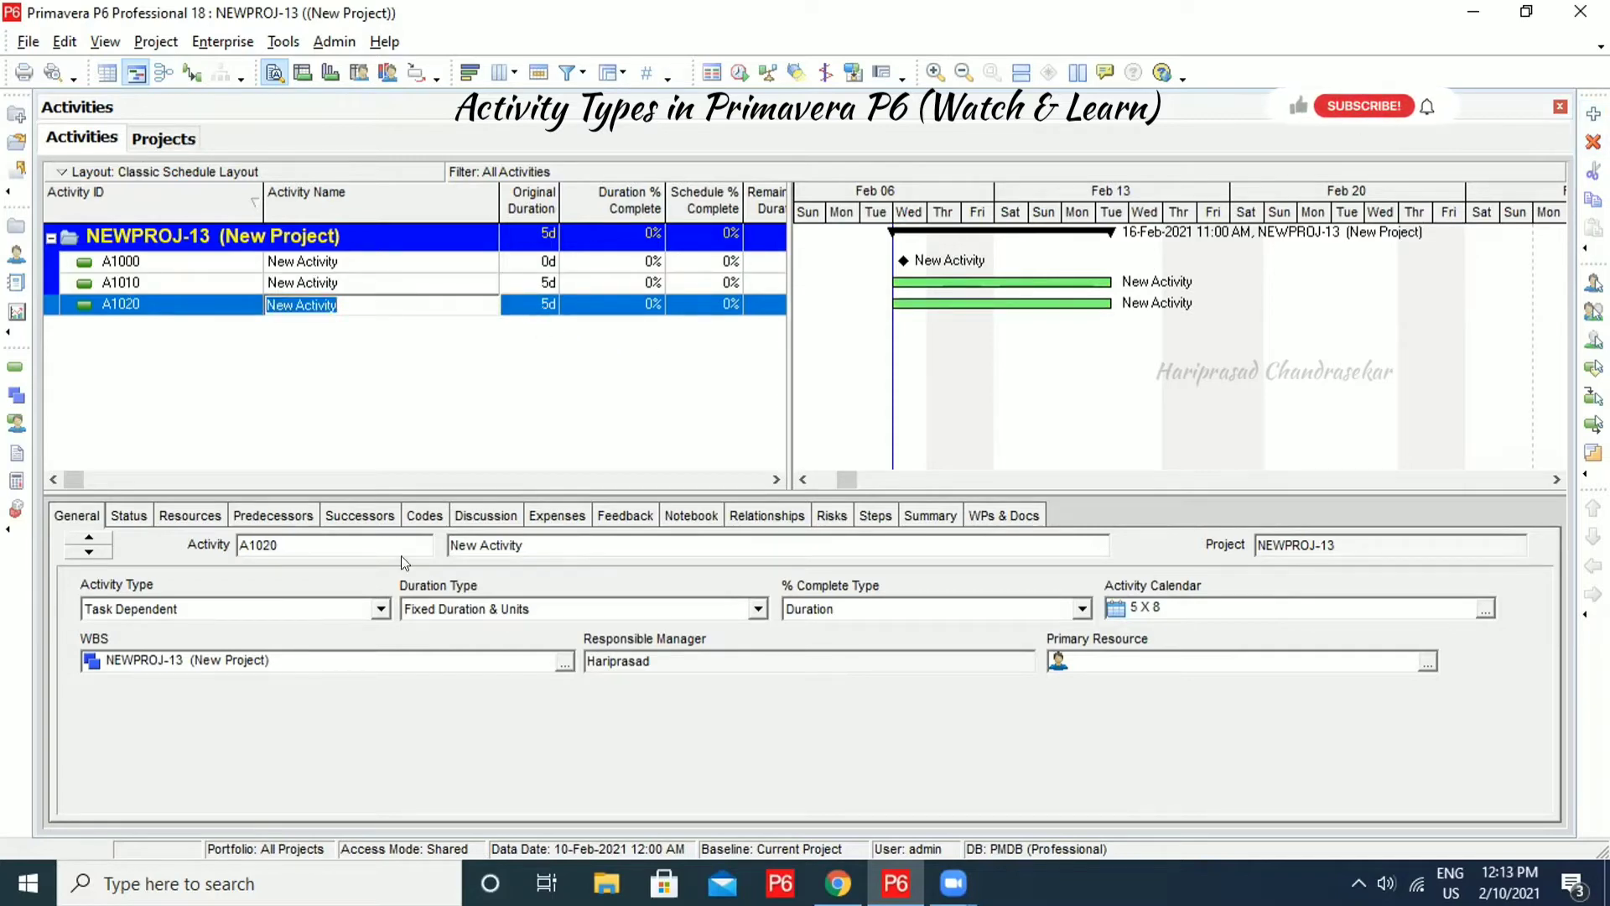
{"action": "left_click", "coordinate": [380, 608]}
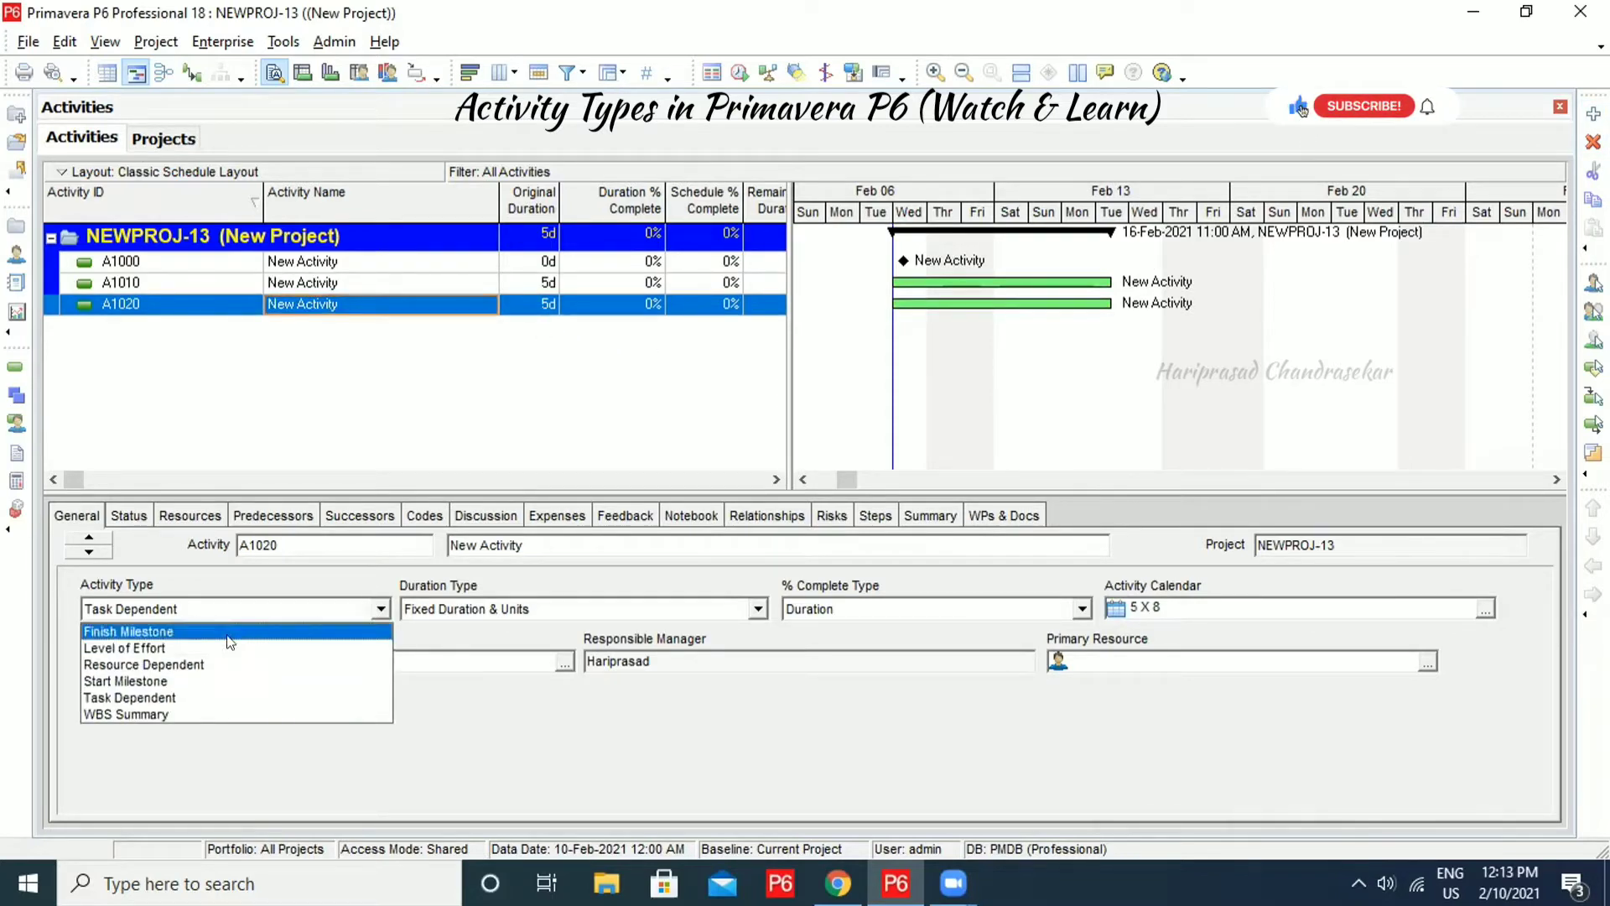
{"action": "left_click", "coordinate": [181, 663]}
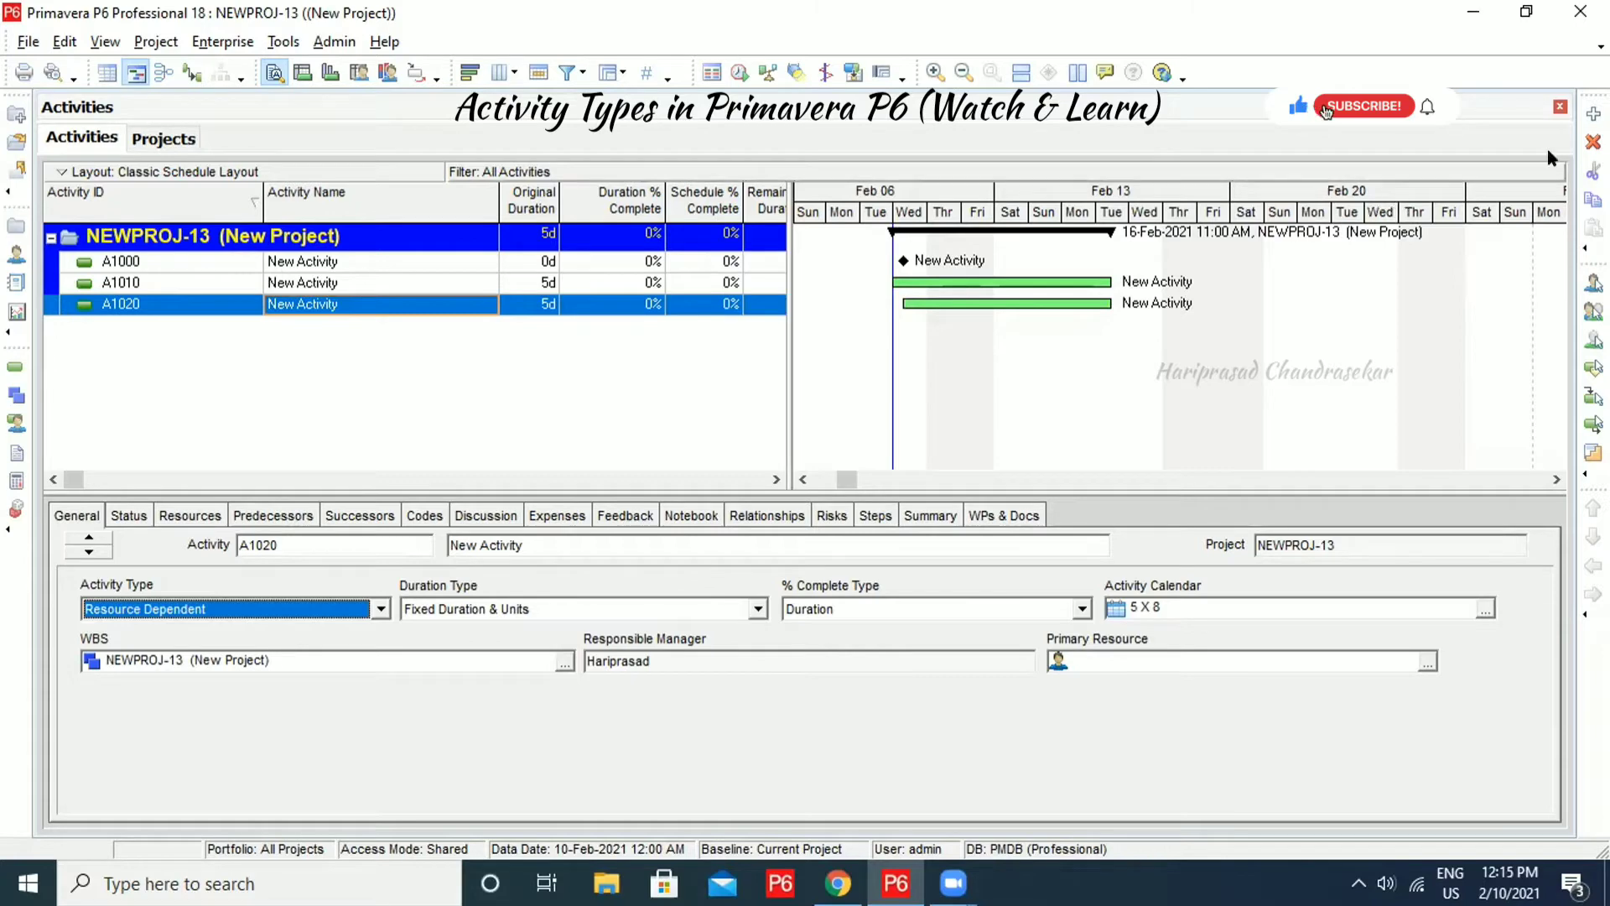
Add activity A1030 and make it a 0d Finish Milestone
{"action": "left_click", "coordinate": [1594, 114]}
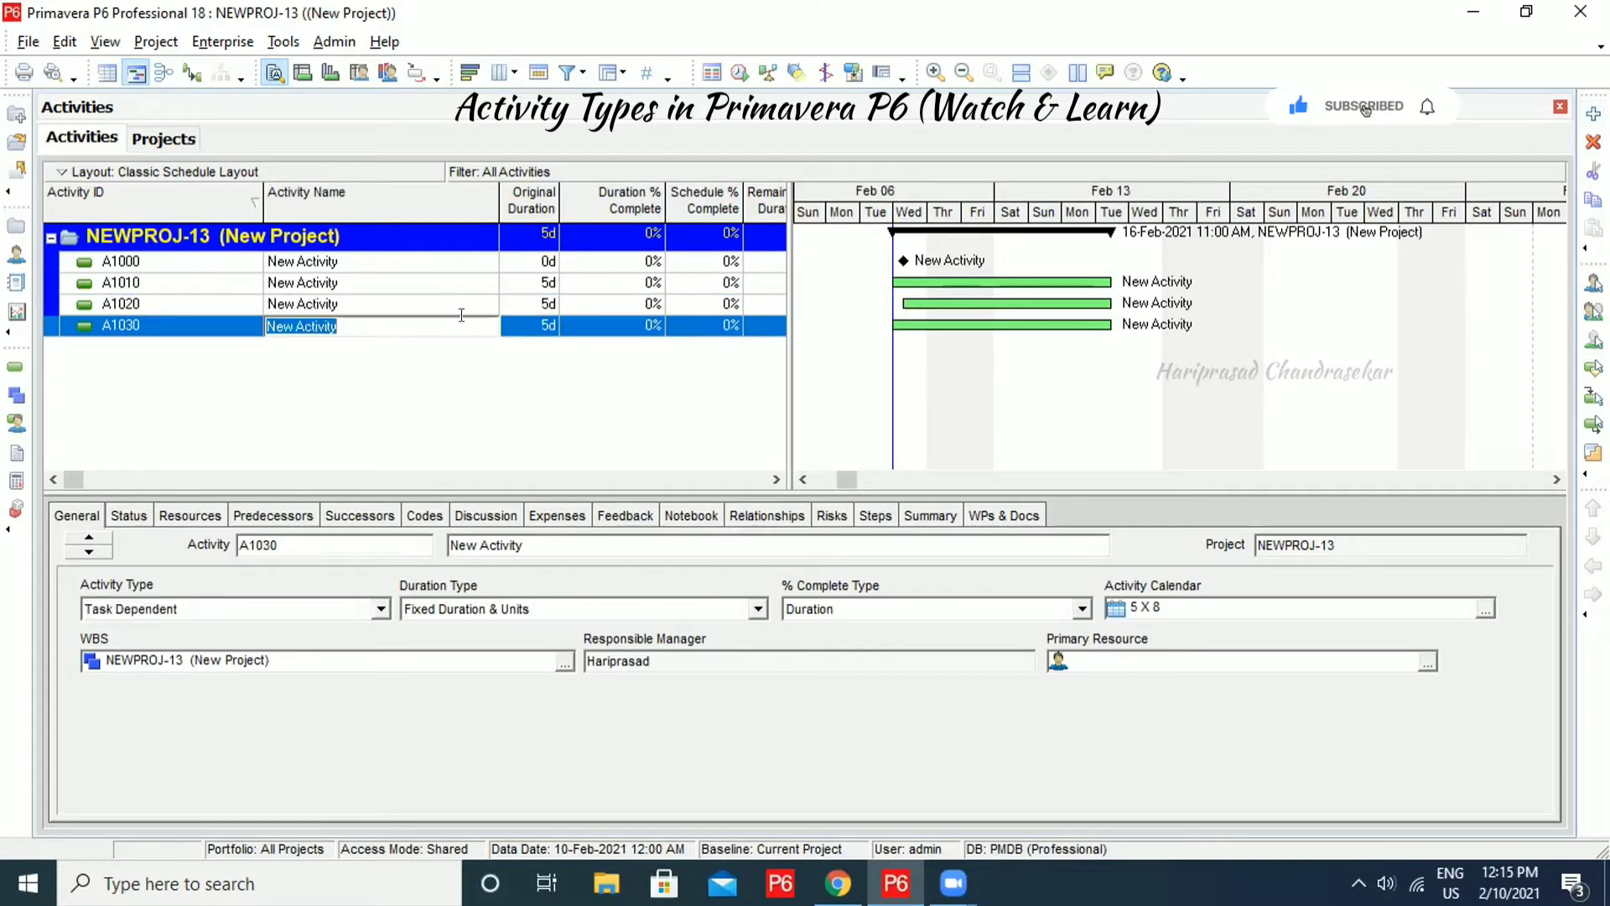
{"action": "key", "text": "Return"}
{"action": "left_click", "coordinate": [359, 608]}
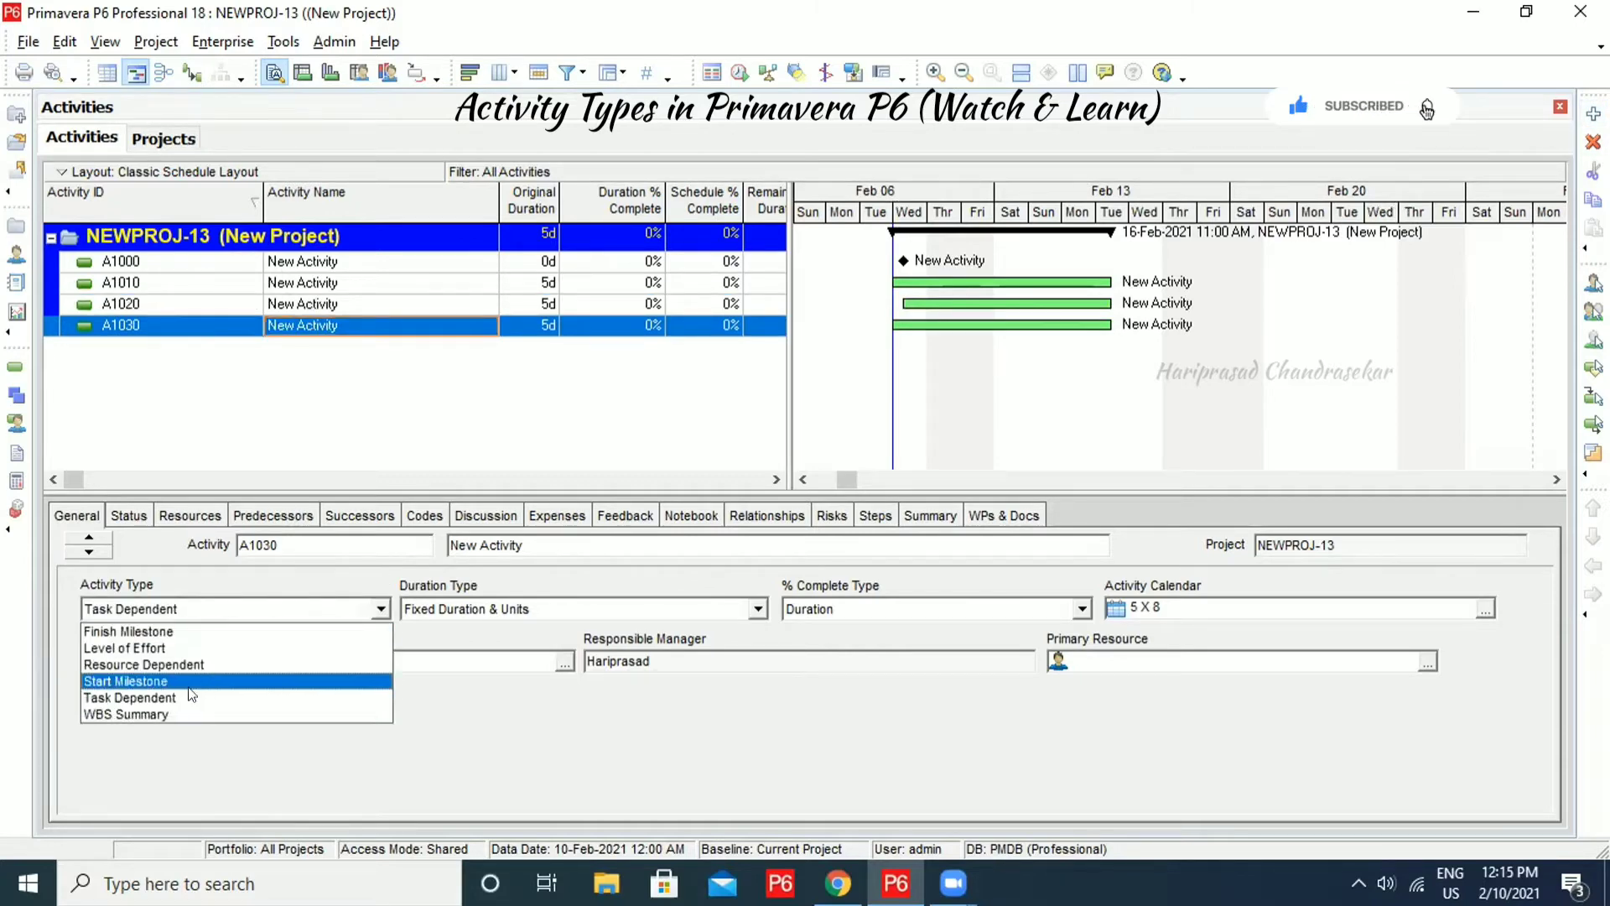
{"action": "left_click", "coordinate": [126, 631]}
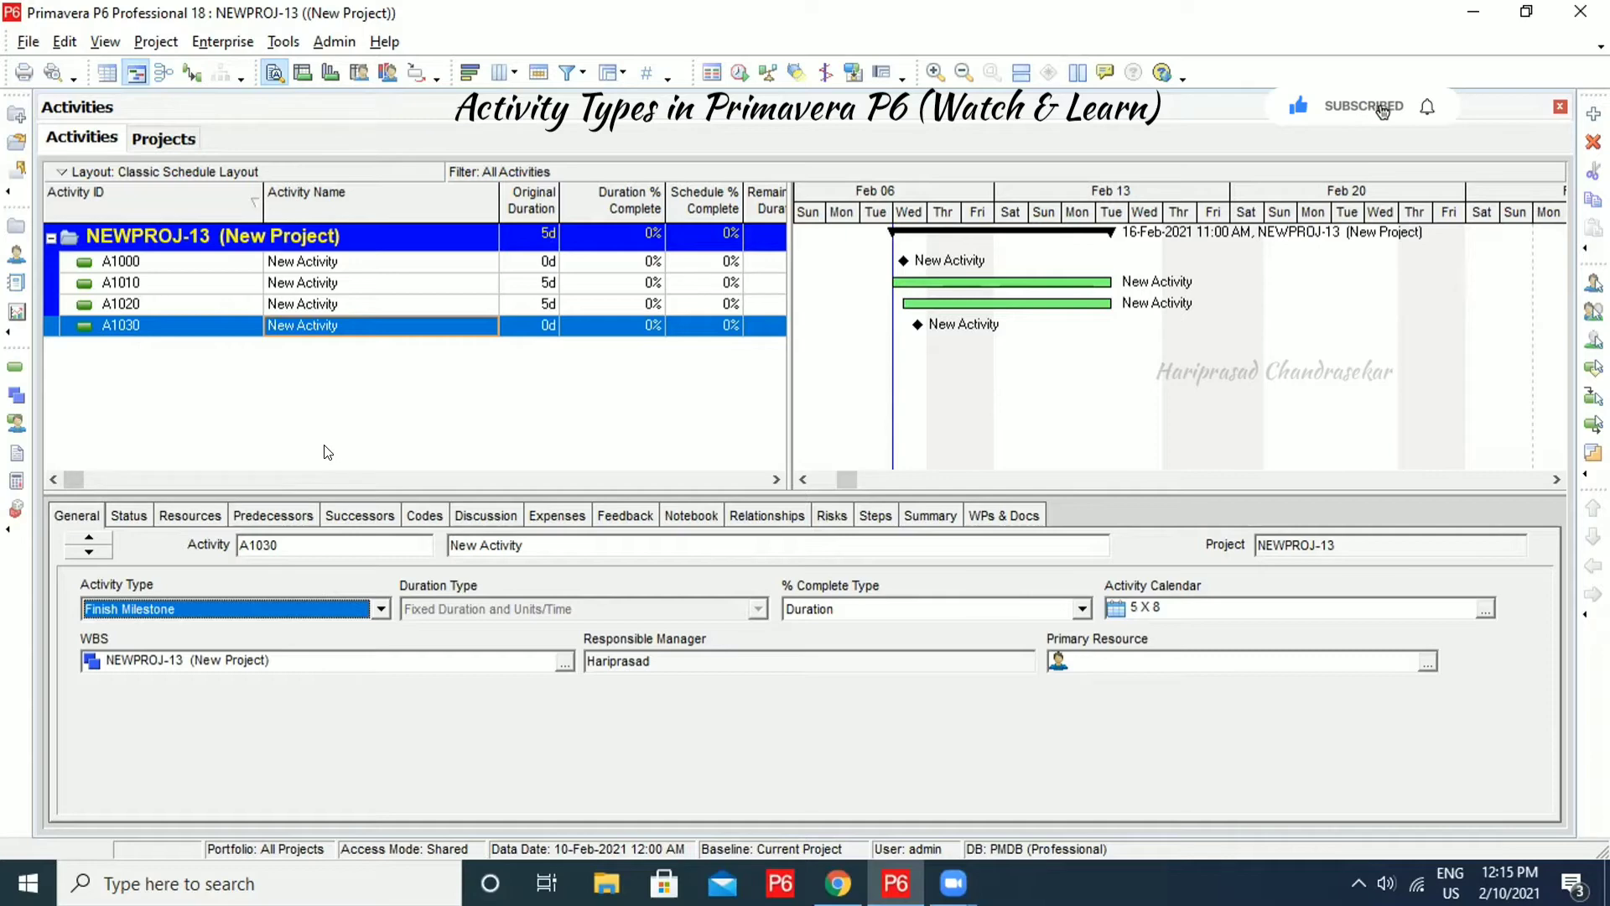
Link A1000 to A1010 by dragging in the Gantt chart, and display relationship lines
{"action": "left_click", "coordinate": [138, 262]}
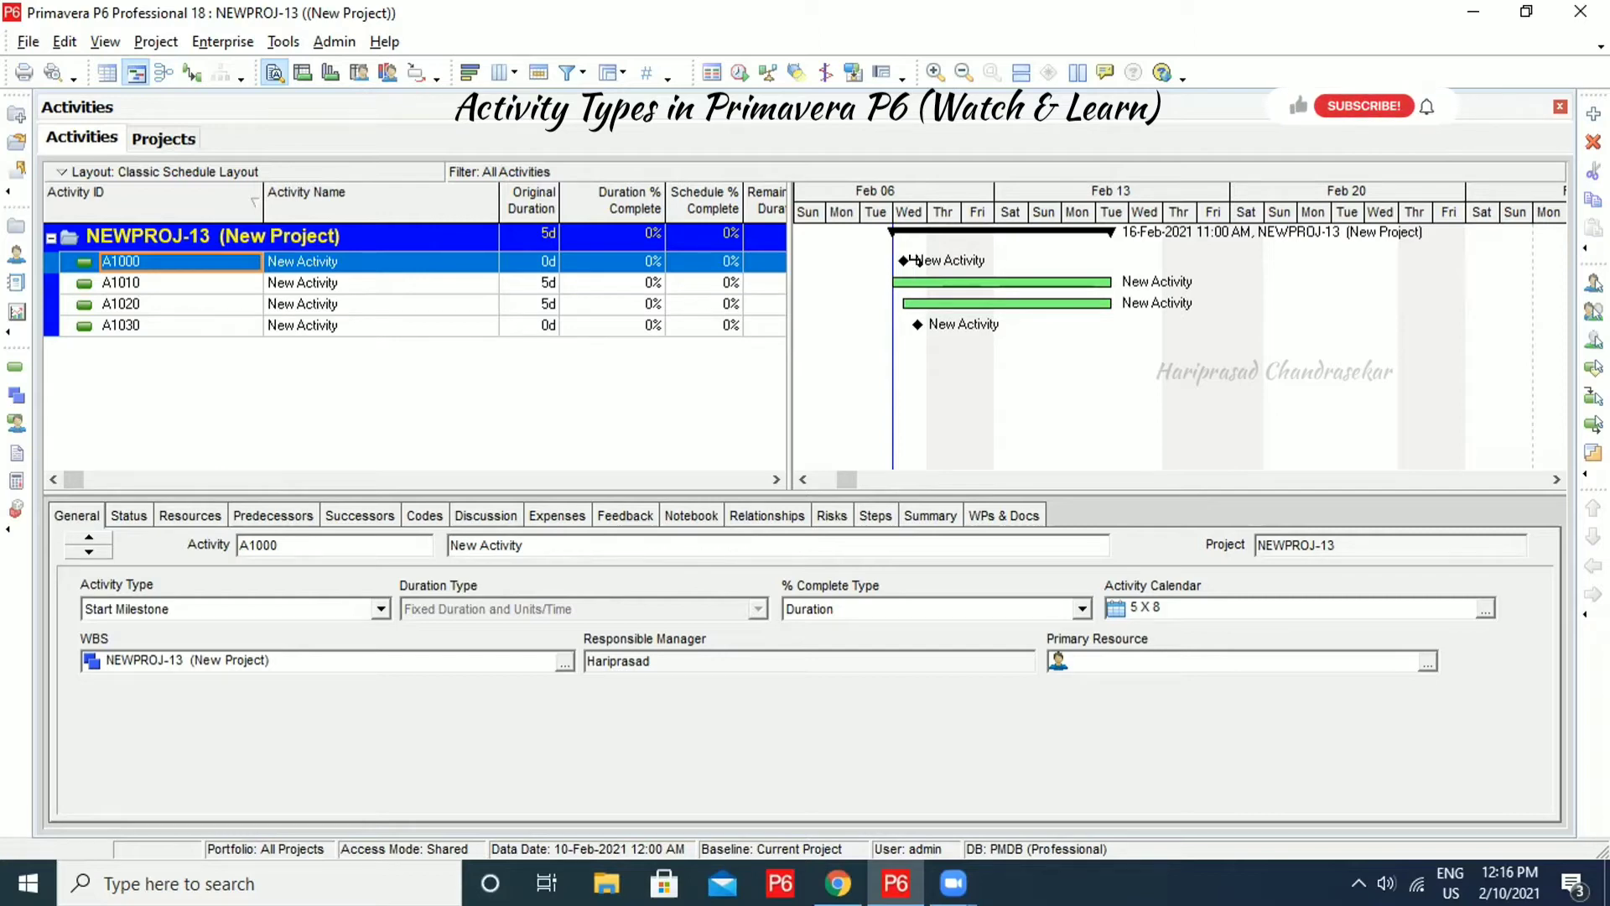
{"action": "left_click_drag", "start_coordinate": [917, 260], "coordinate": [884, 277]}
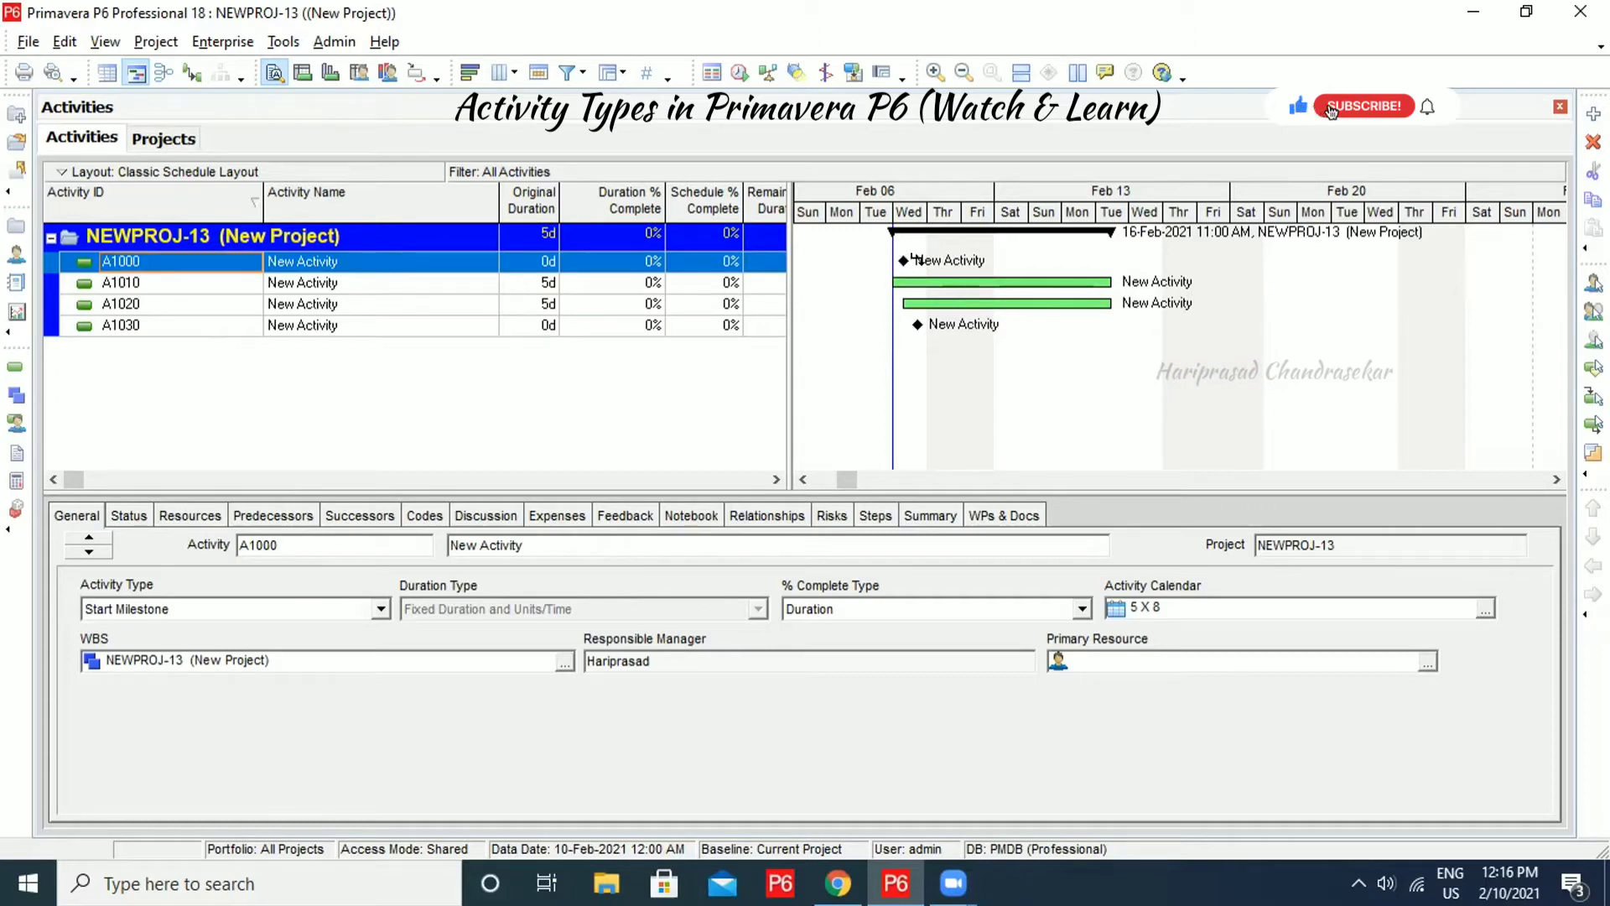
{"action": "left_click_drag", "start_coordinate": [914, 261], "coordinate": [891, 277]}
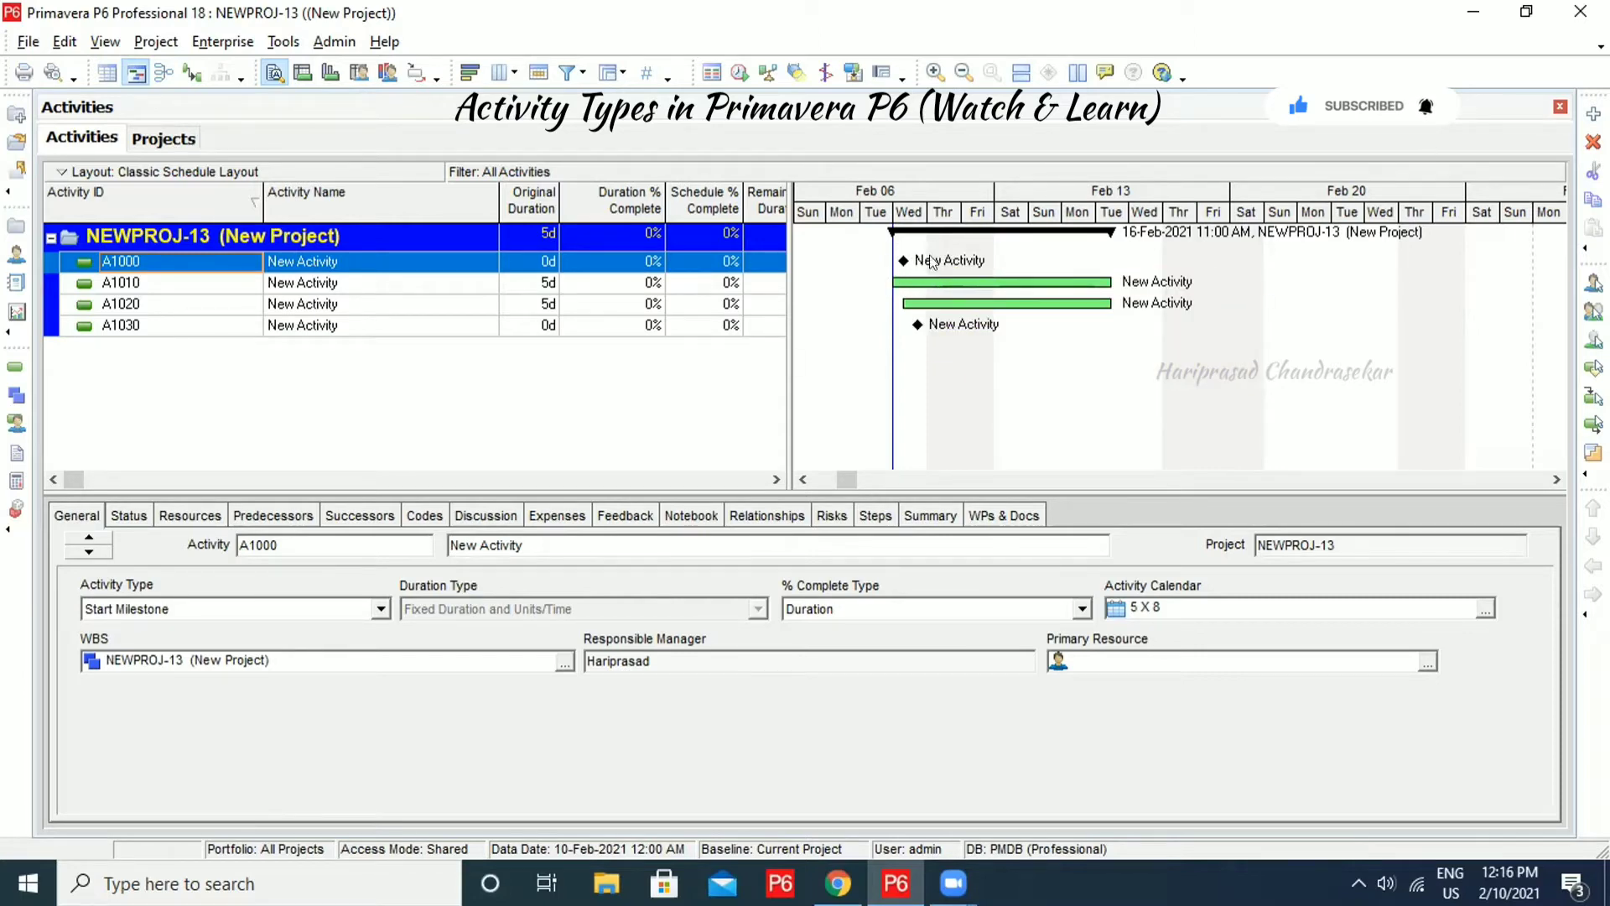
{"action": "left_click", "coordinate": [190, 73]}
Review A1000's successors, selecting the FS link to A1010, then view predecessors and successors together
{"action": "left_click", "coordinate": [327, 512]}
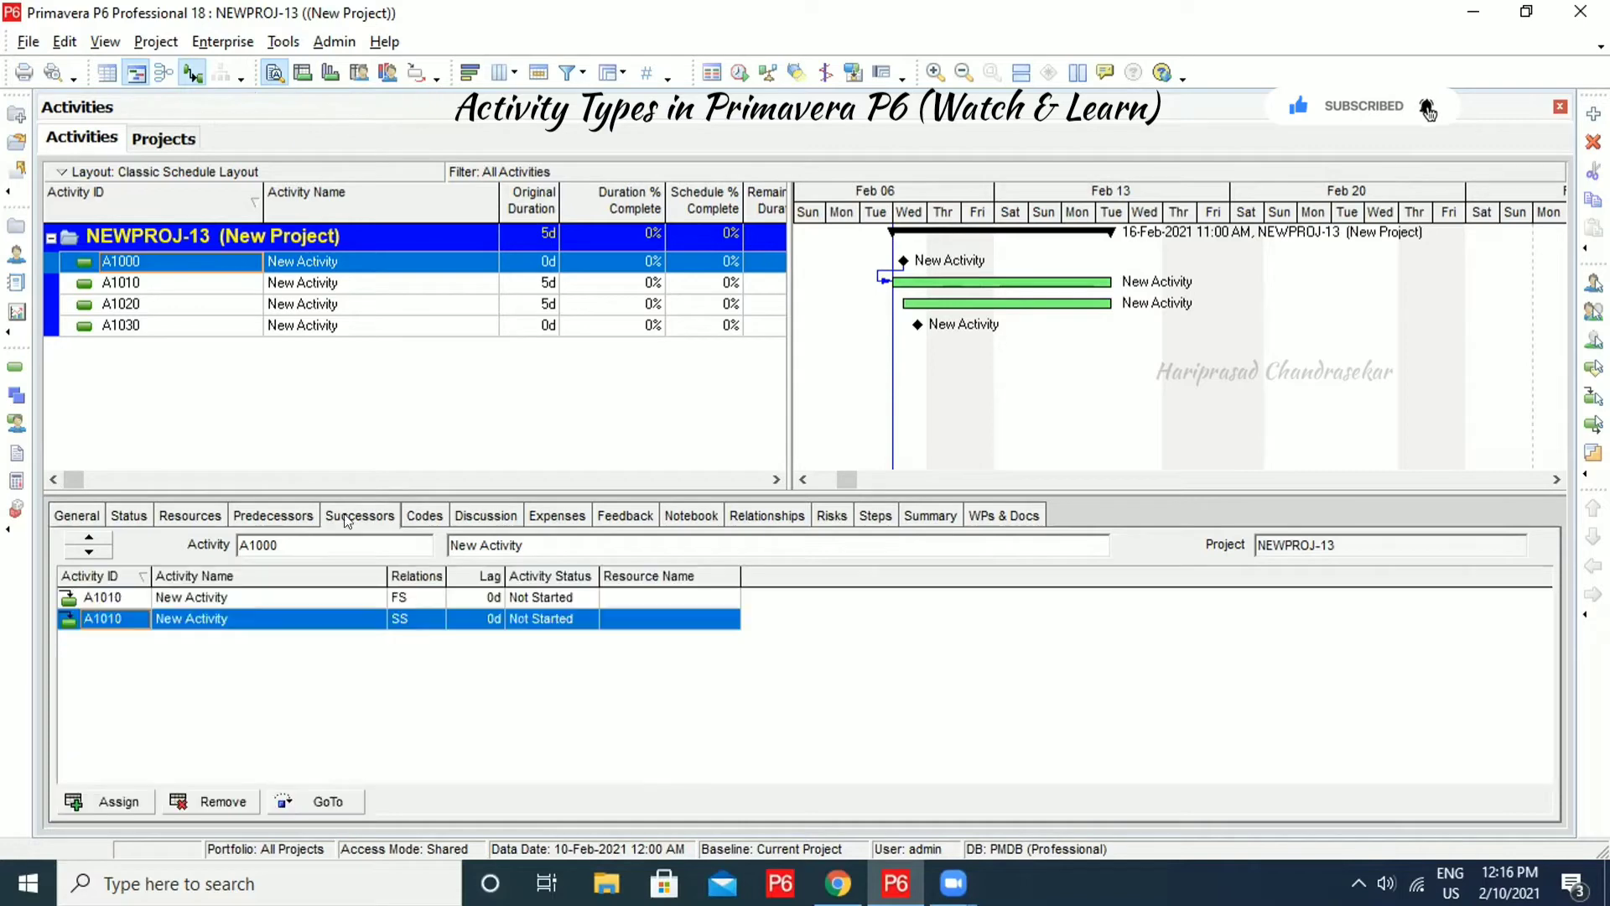
{"action": "left_click", "coordinate": [287, 596]}
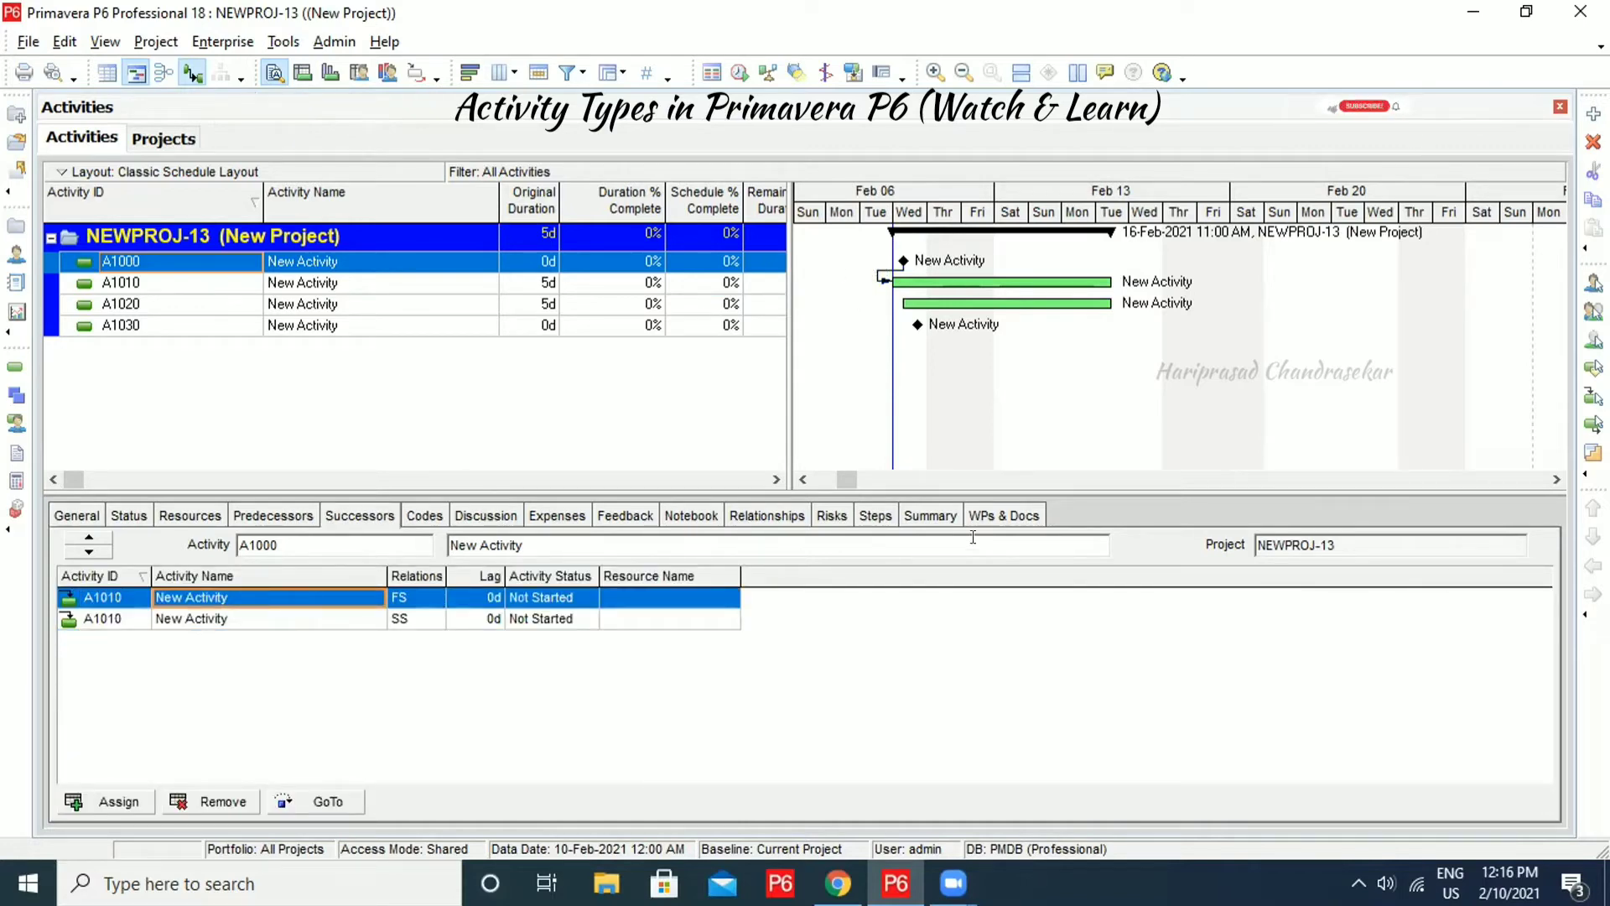
{"action": "left_click", "coordinate": [767, 517]}
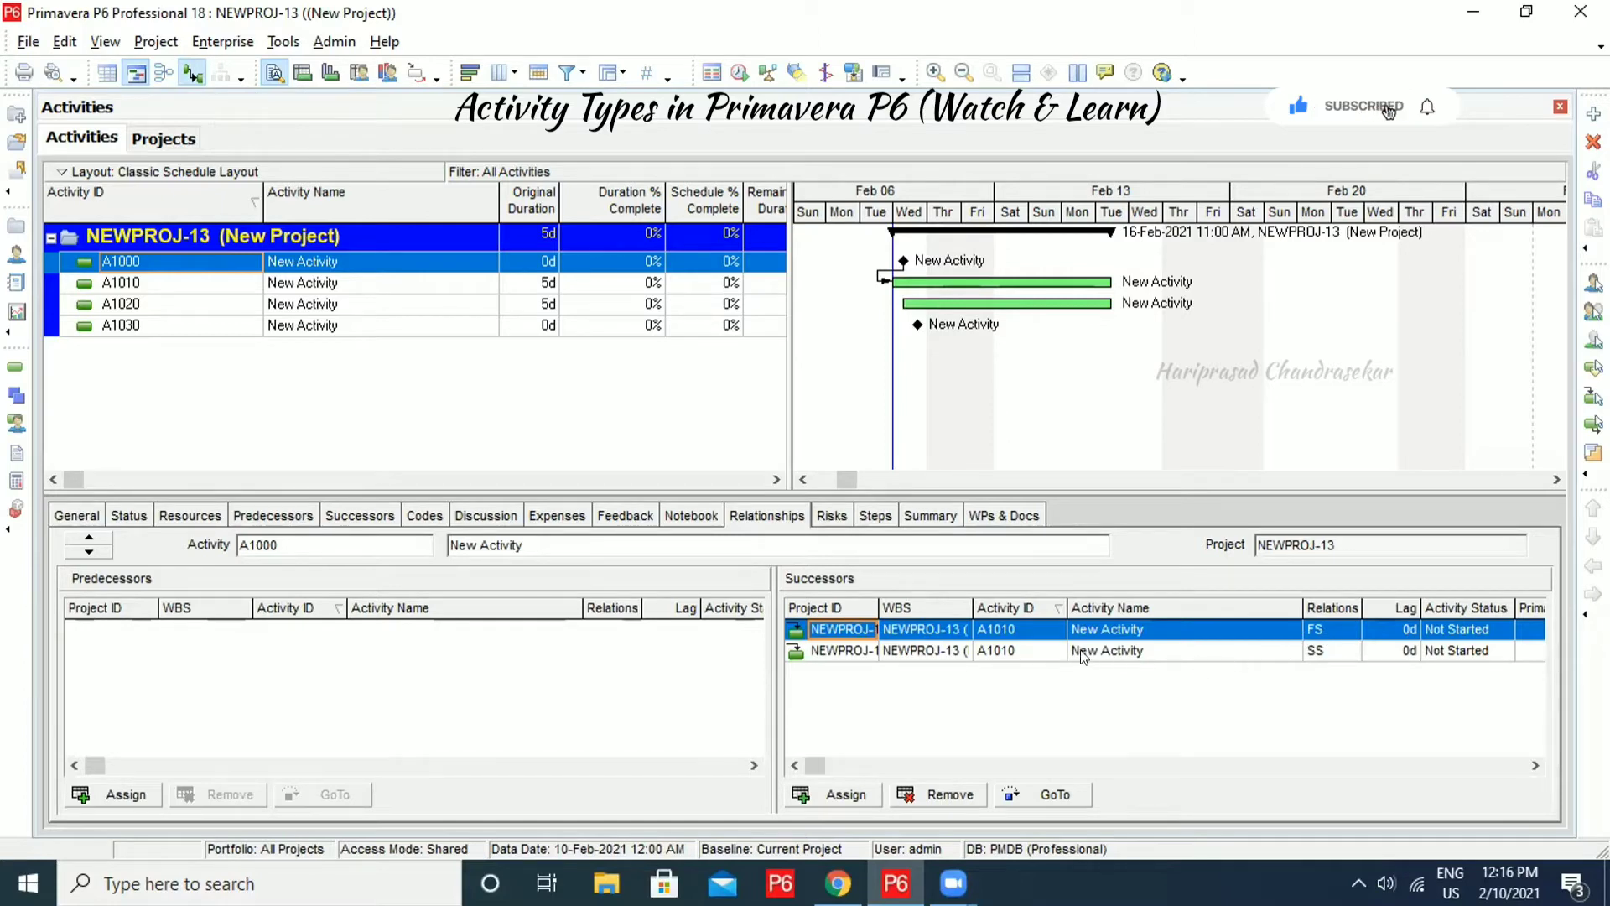
Delete the extra SS successor relationship to A1010
{"action": "left_click", "coordinate": [970, 652]}
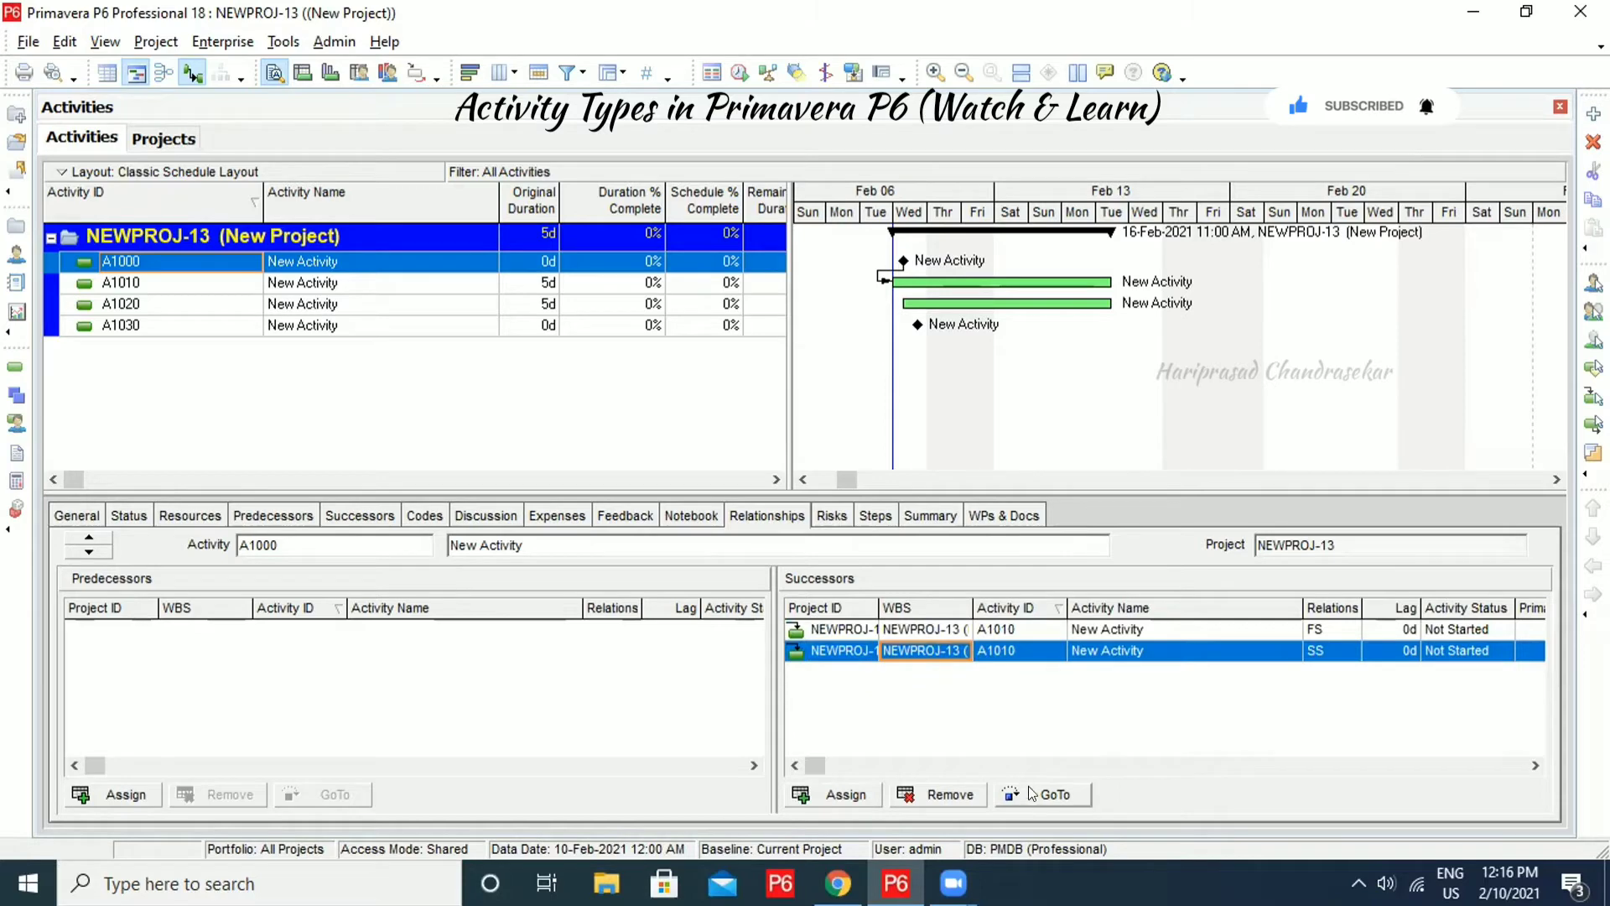
{"action": "left_click", "coordinate": [935, 794]}
{"action": "left_click", "coordinate": [755, 478]}
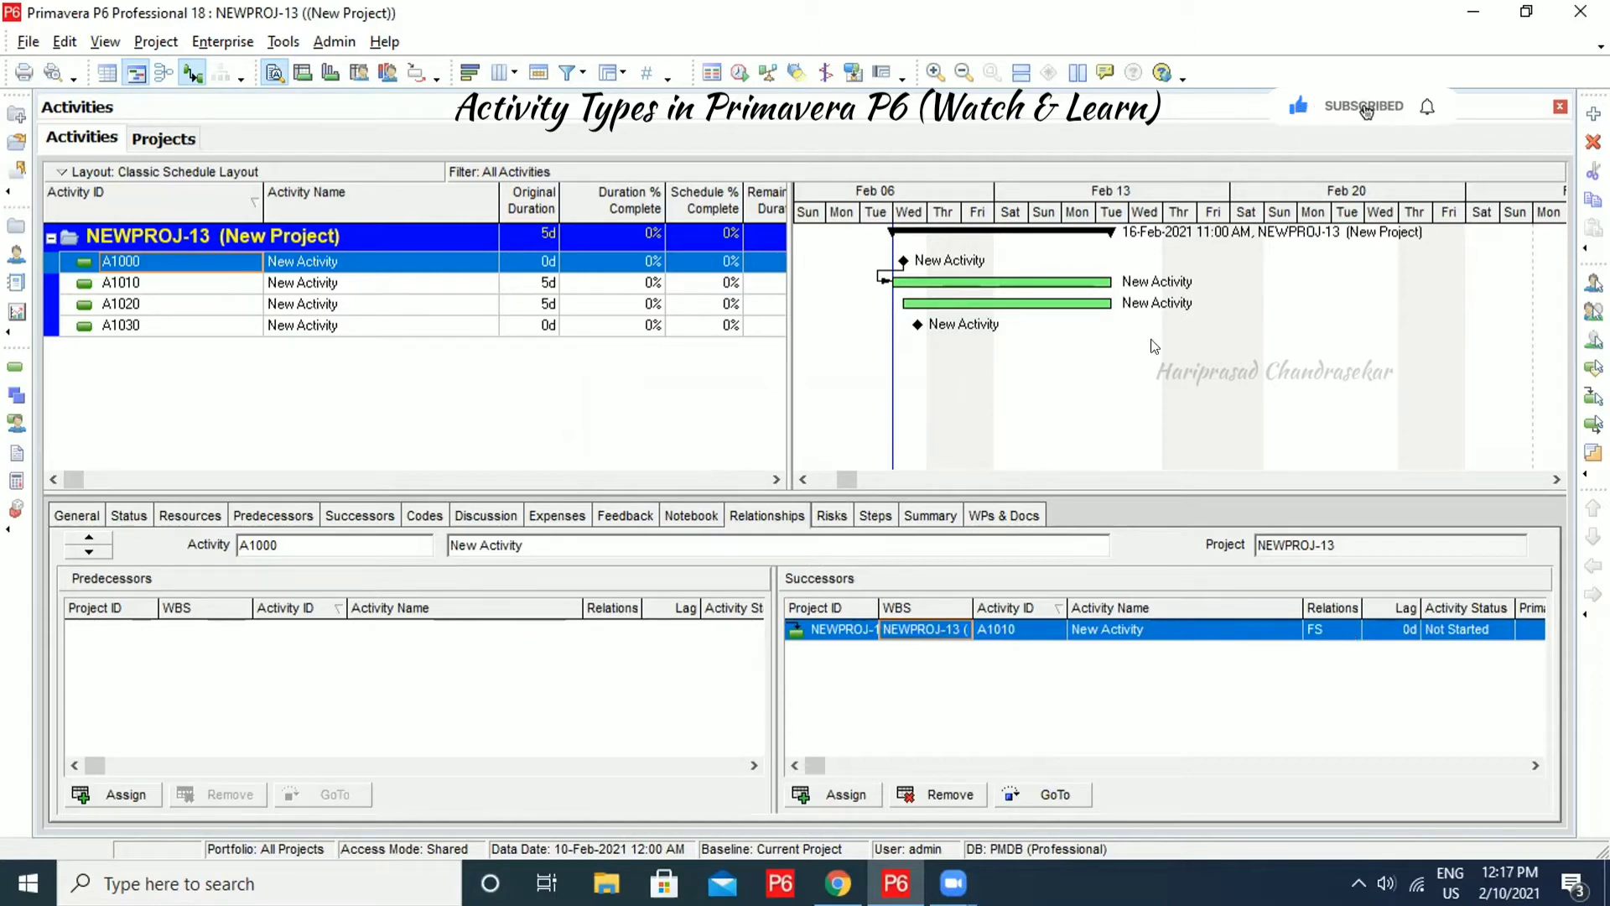
Assign A1020 as FS successor of A1010, and A1030 as FS successor of A1020
{"action": "left_click", "coordinate": [979, 282]}
{"action": "left_click", "coordinate": [870, 793]}
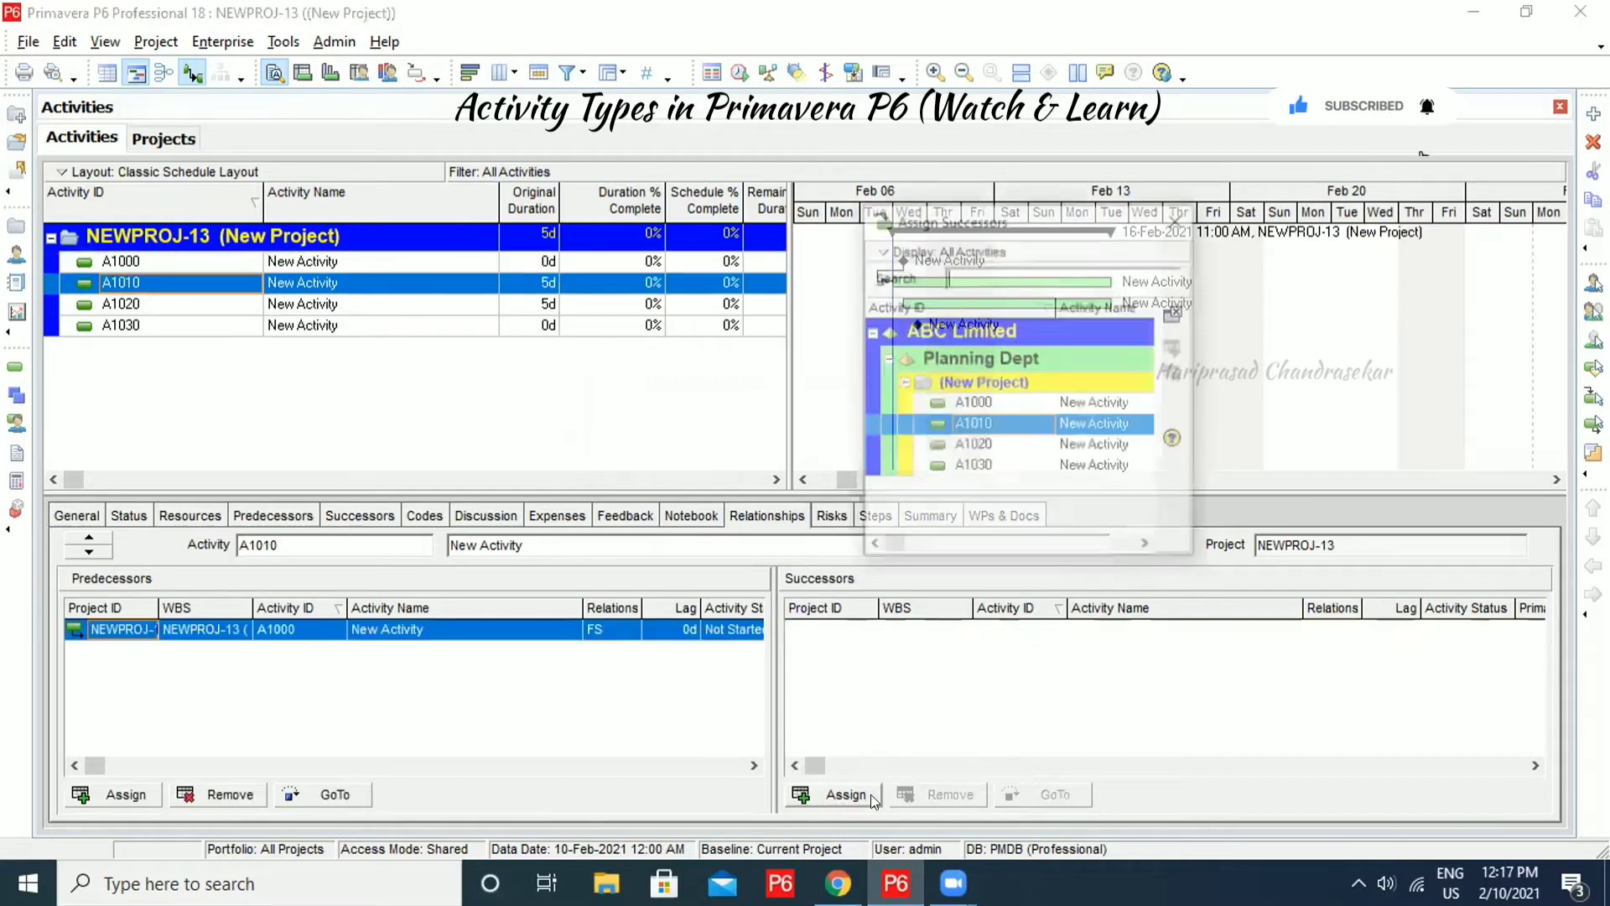
{"action": "double_click", "coordinate": [994, 446]}
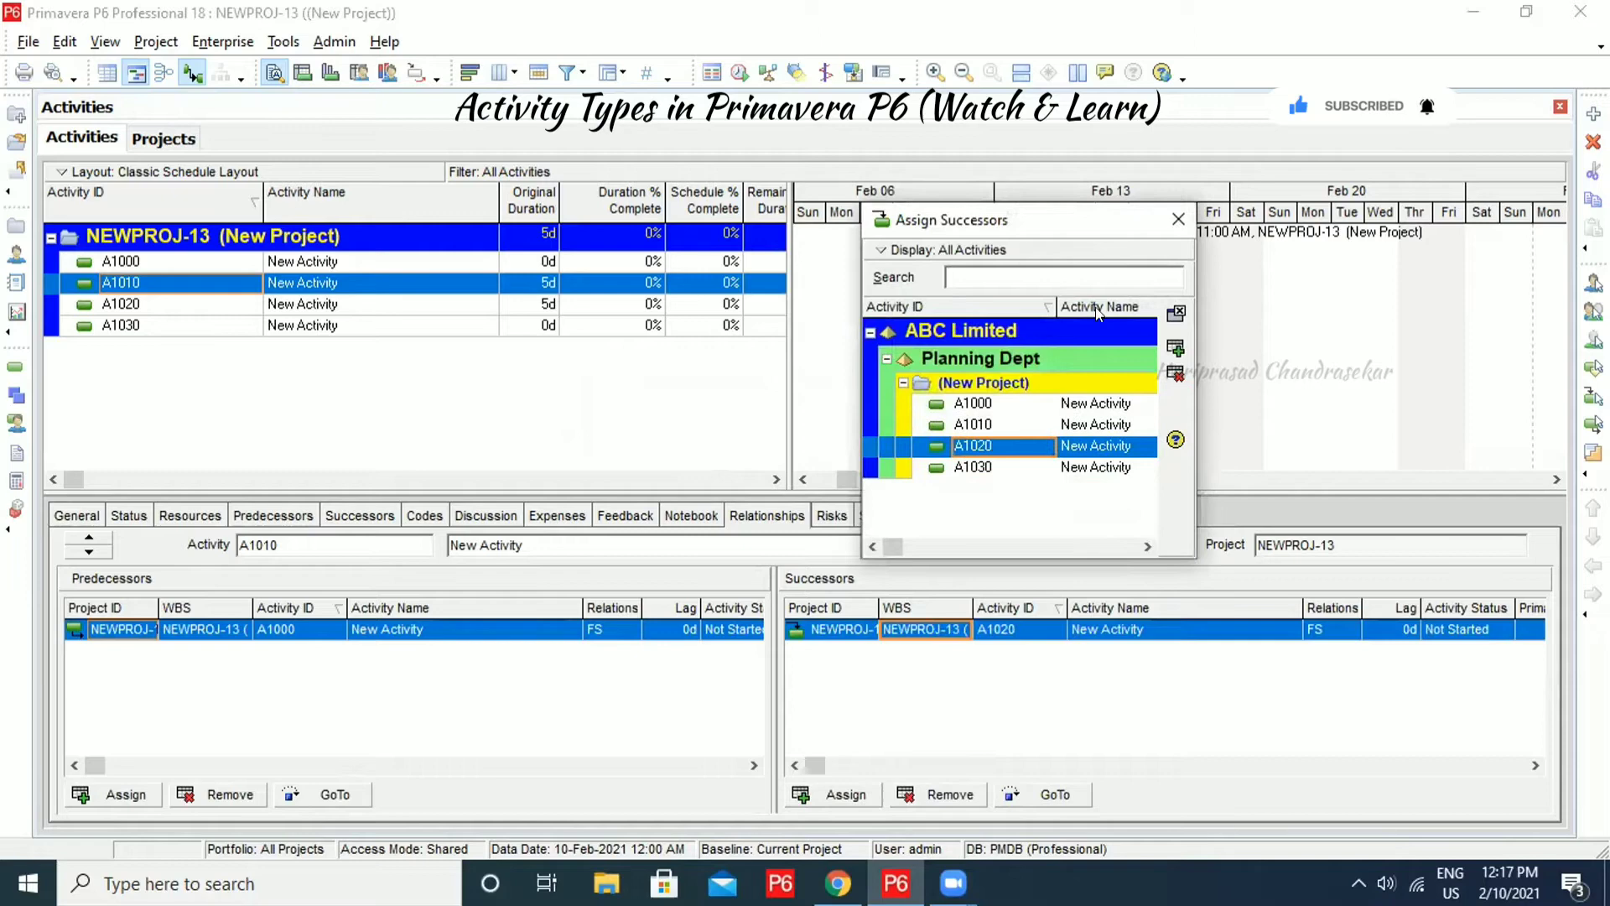
{"action": "left_click", "coordinate": [1174, 220]}
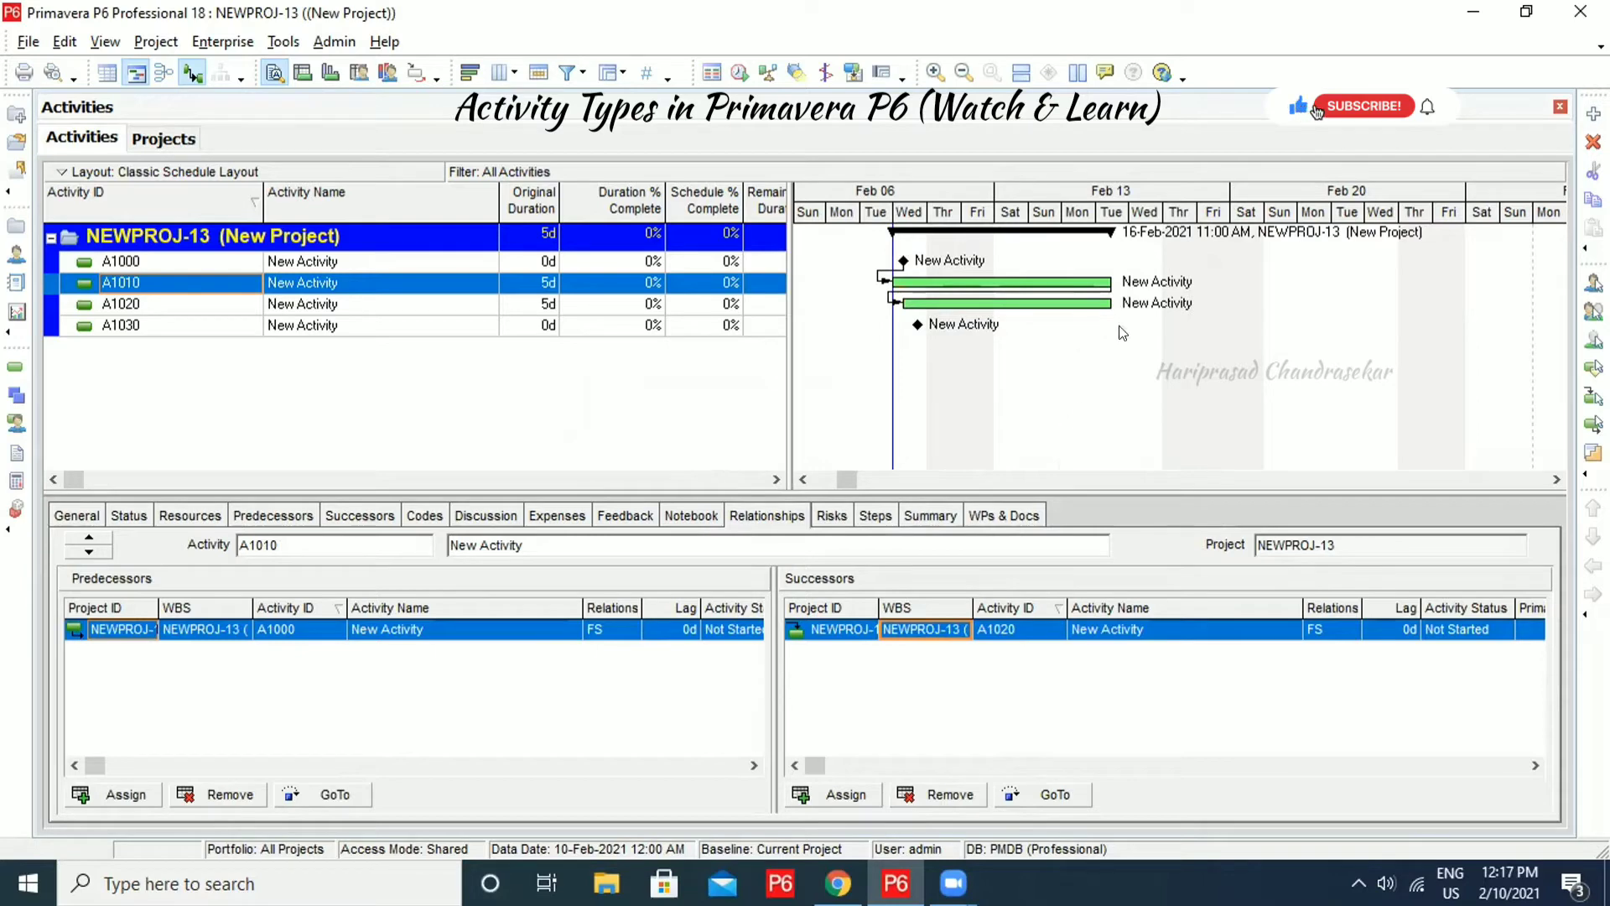
{"action": "left_click", "coordinate": [1080, 310]}
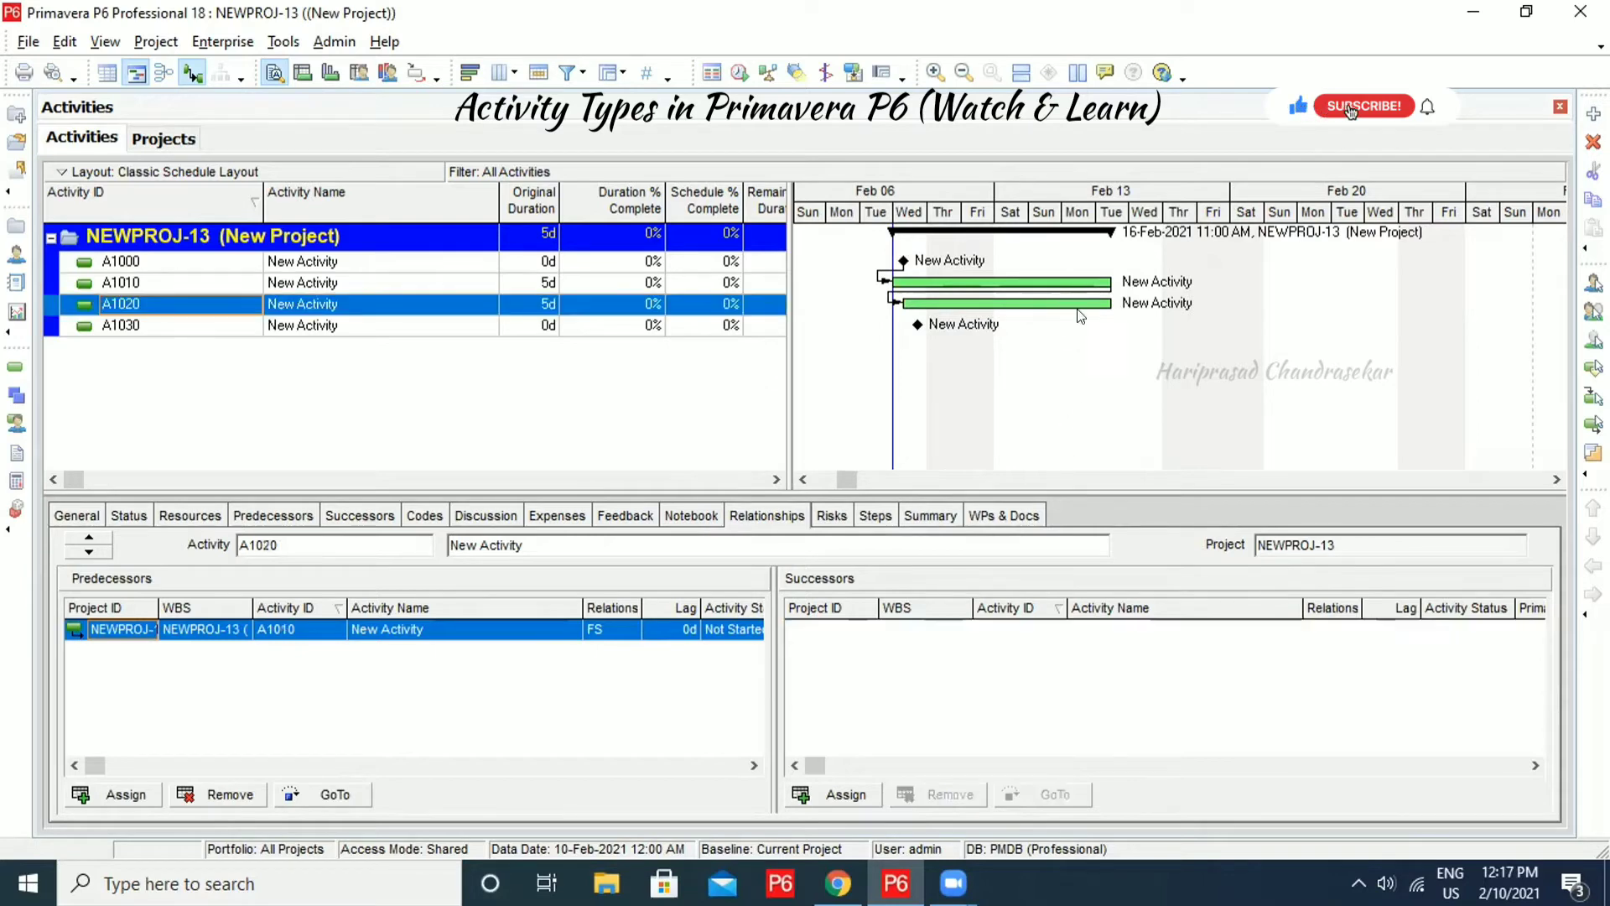
{"action": "left_click", "coordinate": [863, 796]}
{"action": "double_click", "coordinate": [973, 466]}
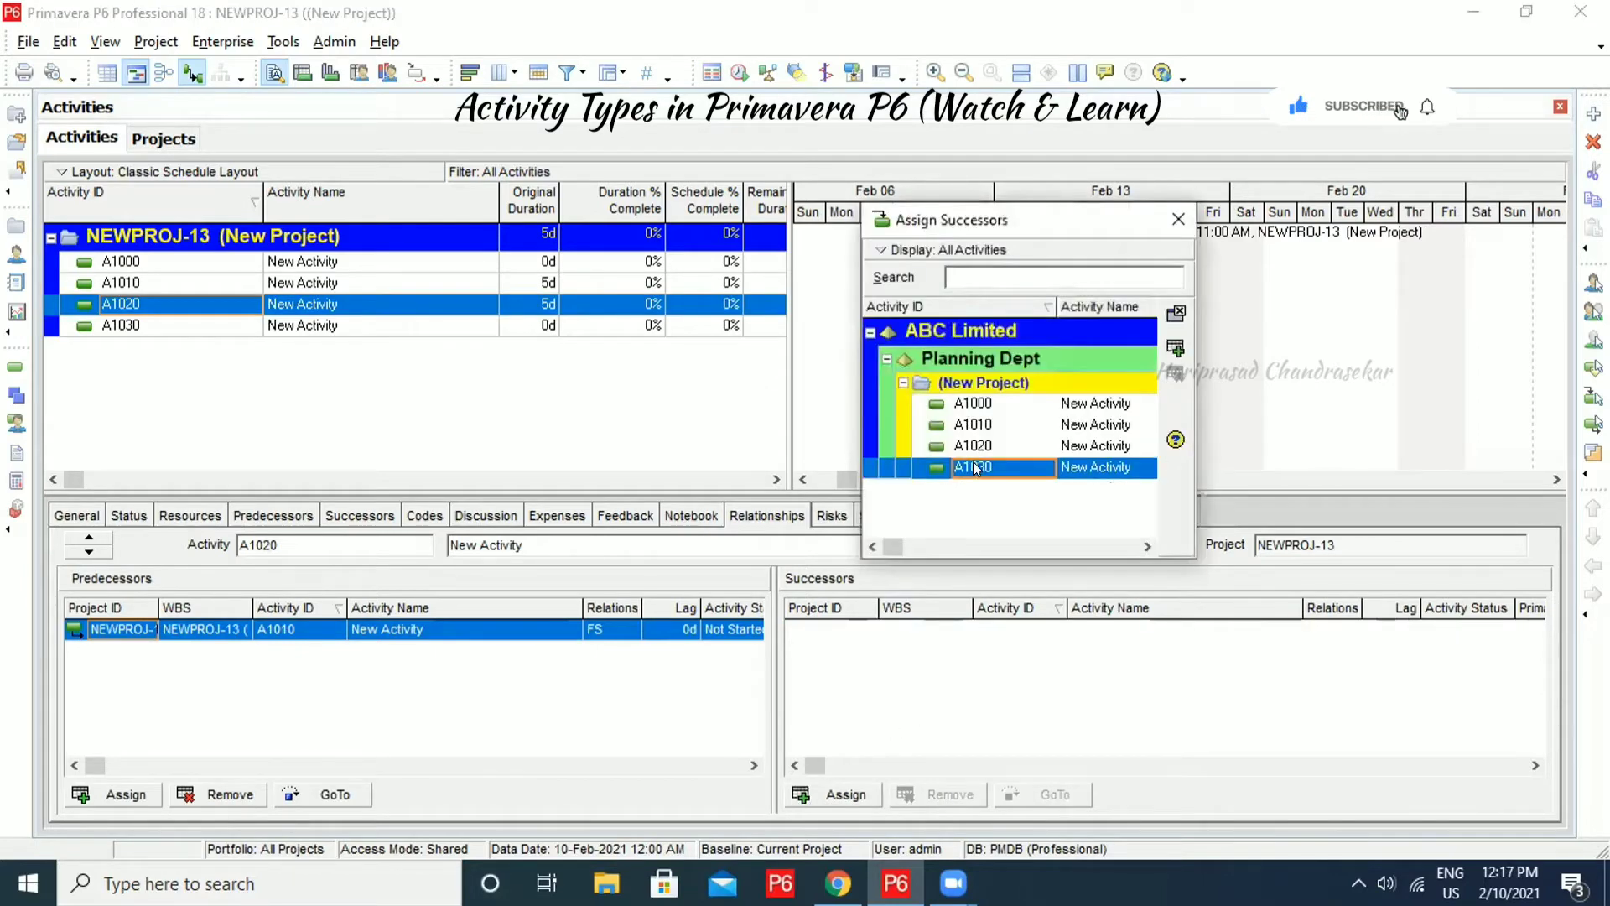
{"action": "left_click", "coordinate": [1178, 219]}
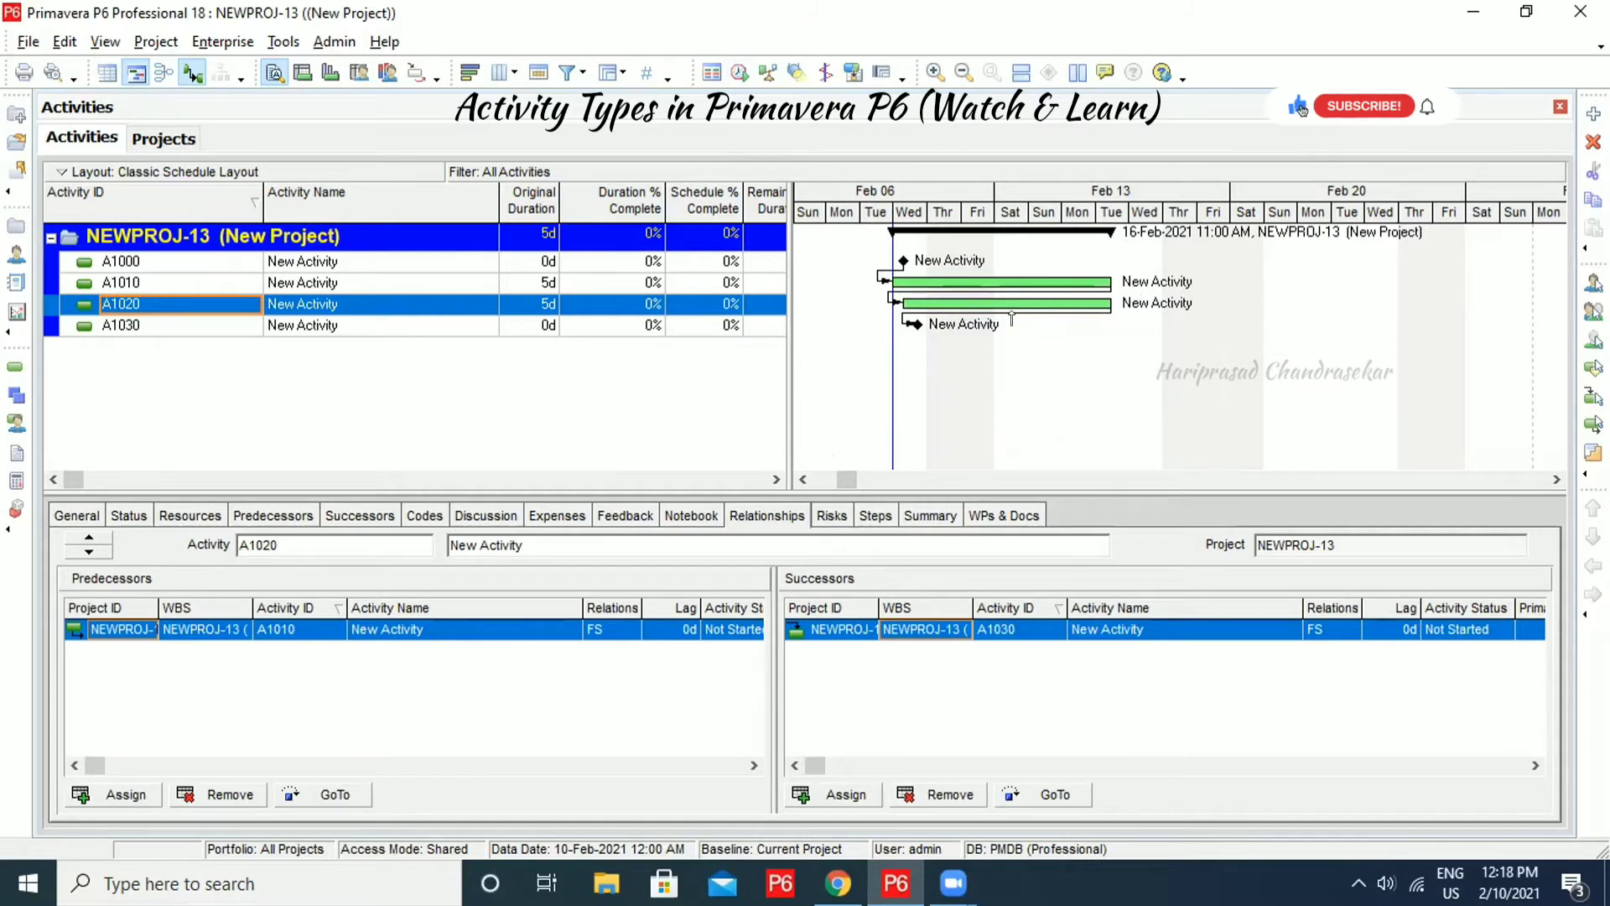
{"action": "left_click", "coordinate": [739, 73]}
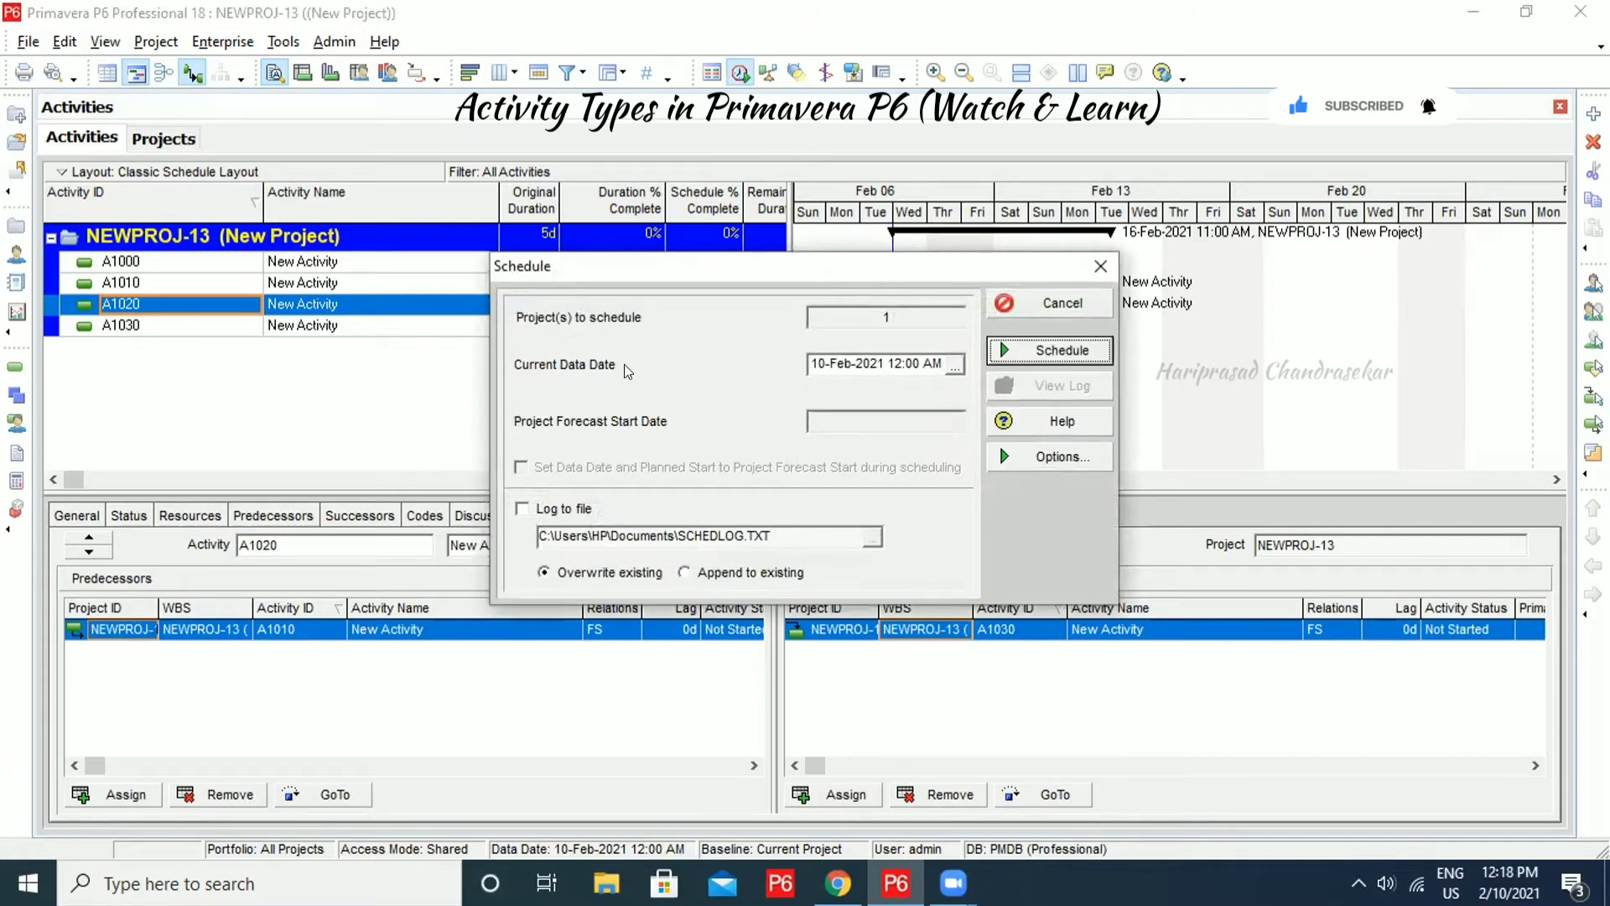
{"action": "left_click", "coordinate": [955, 365]}
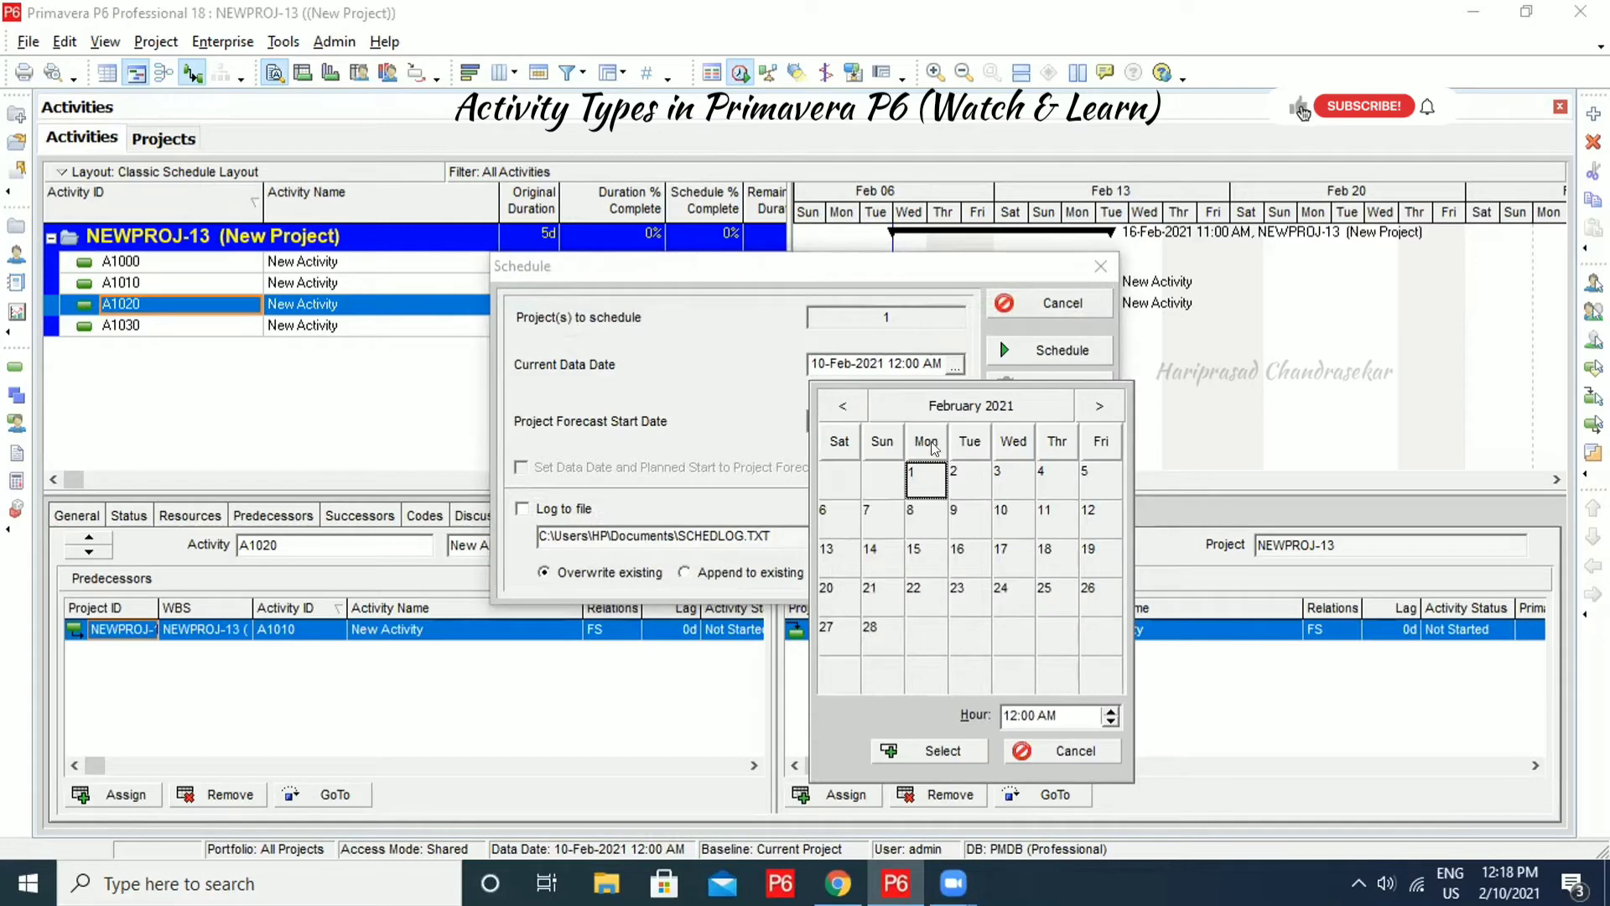
{"action": "left_click", "coordinate": [931, 750]}
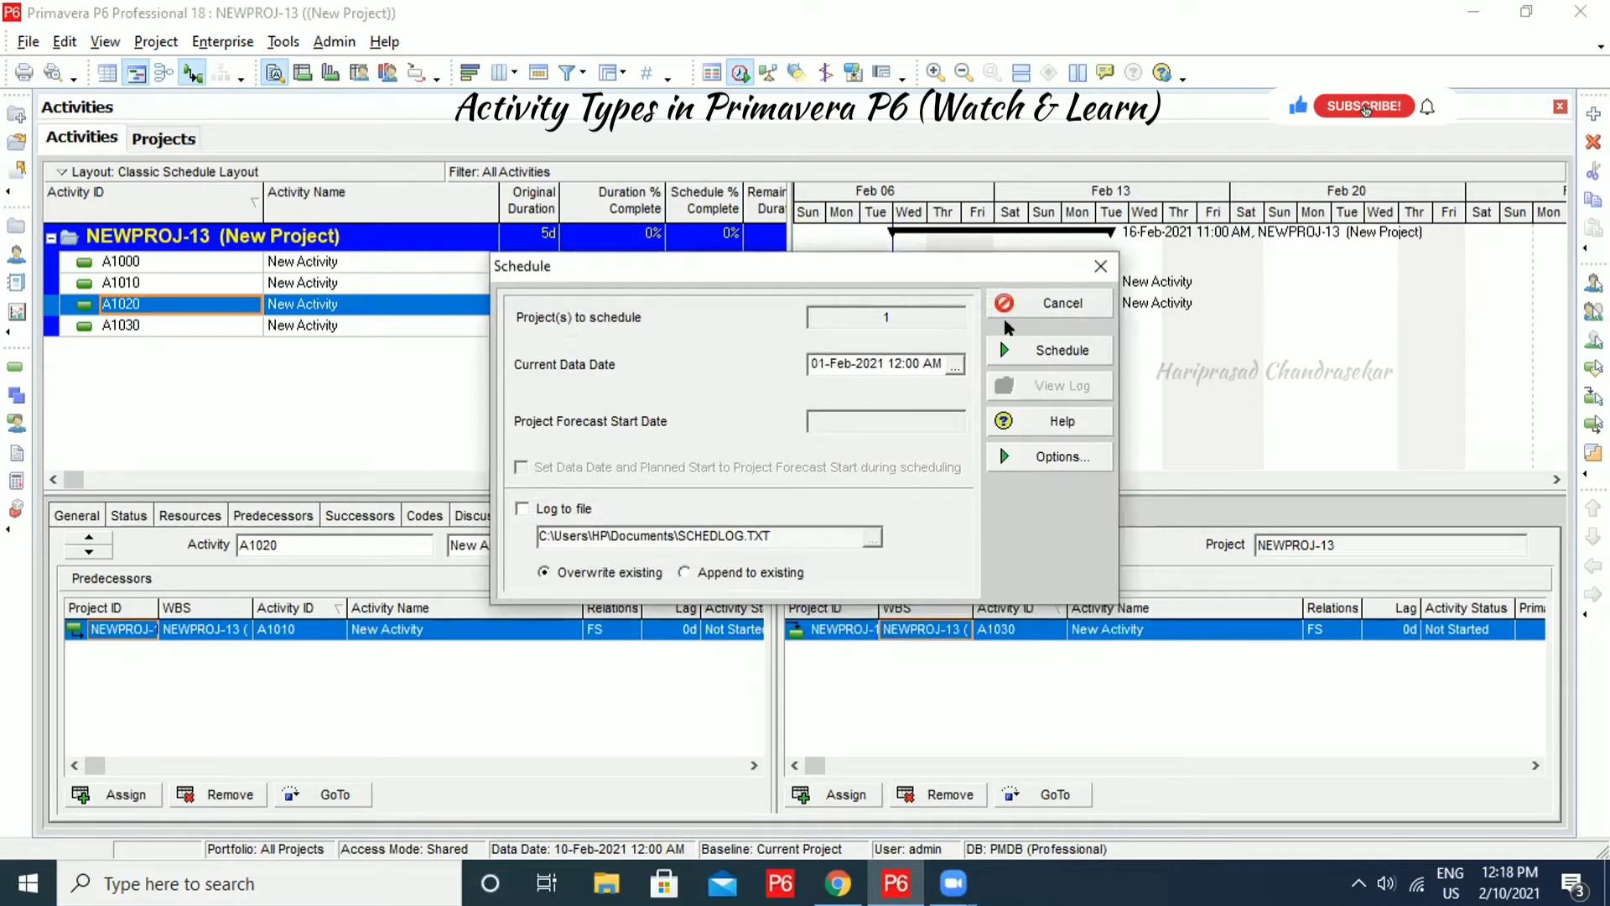
{"action": "left_click", "coordinate": [1018, 308]}
{"action": "left_click", "coordinate": [214, 239]}
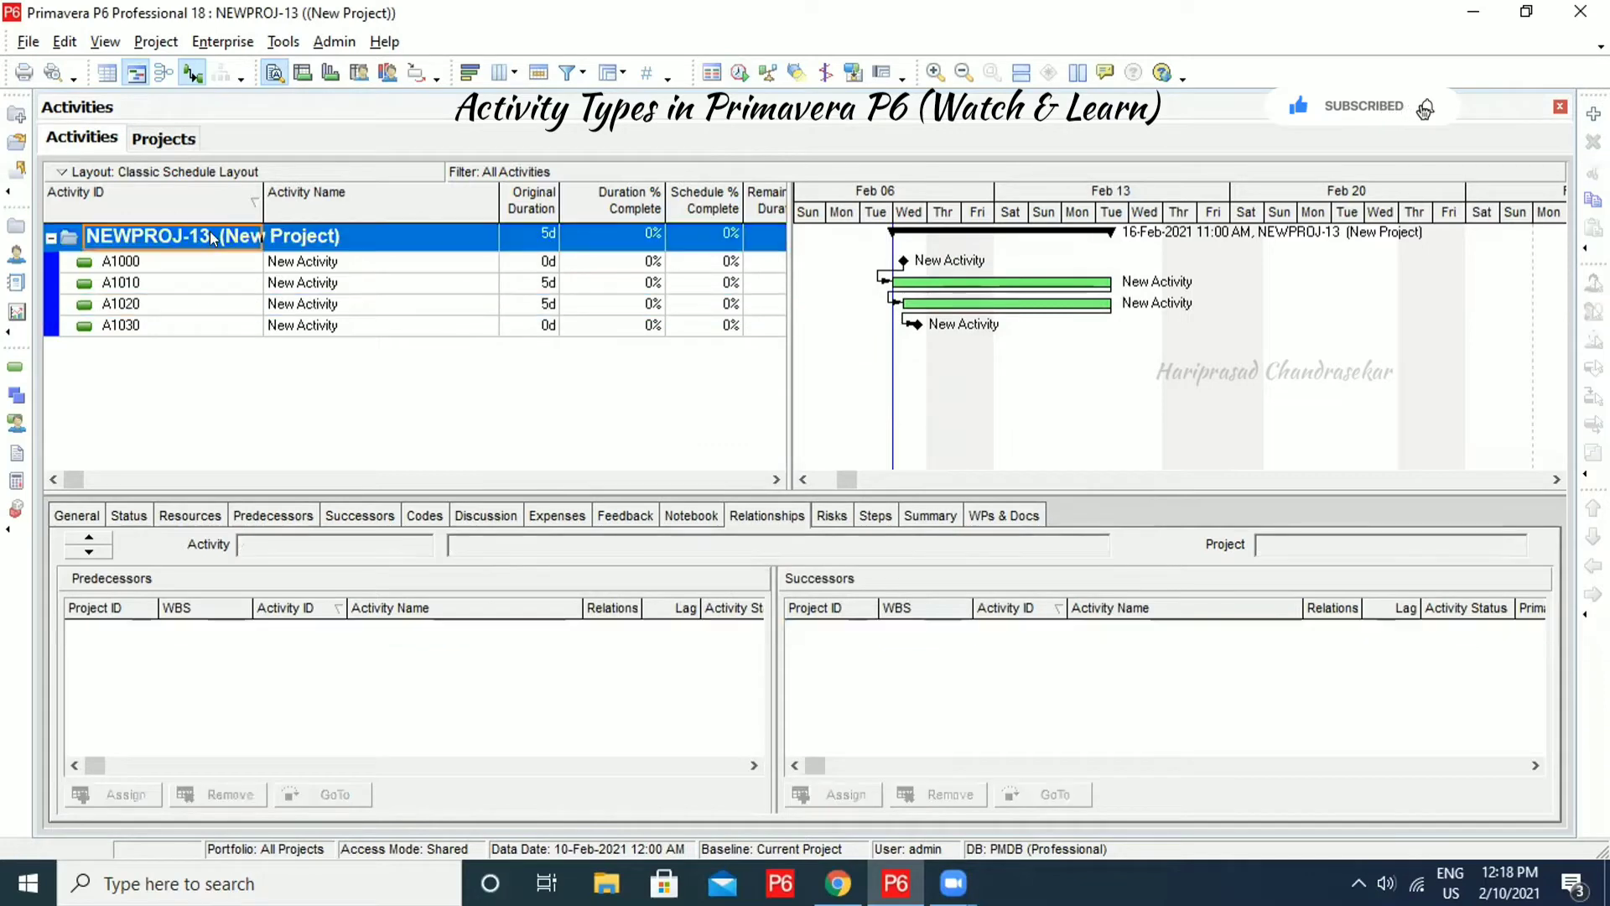
Review NEWPROJ-13's General, Dates and Defaults details in the Projects window
{"action": "left_click", "coordinate": [172, 139]}
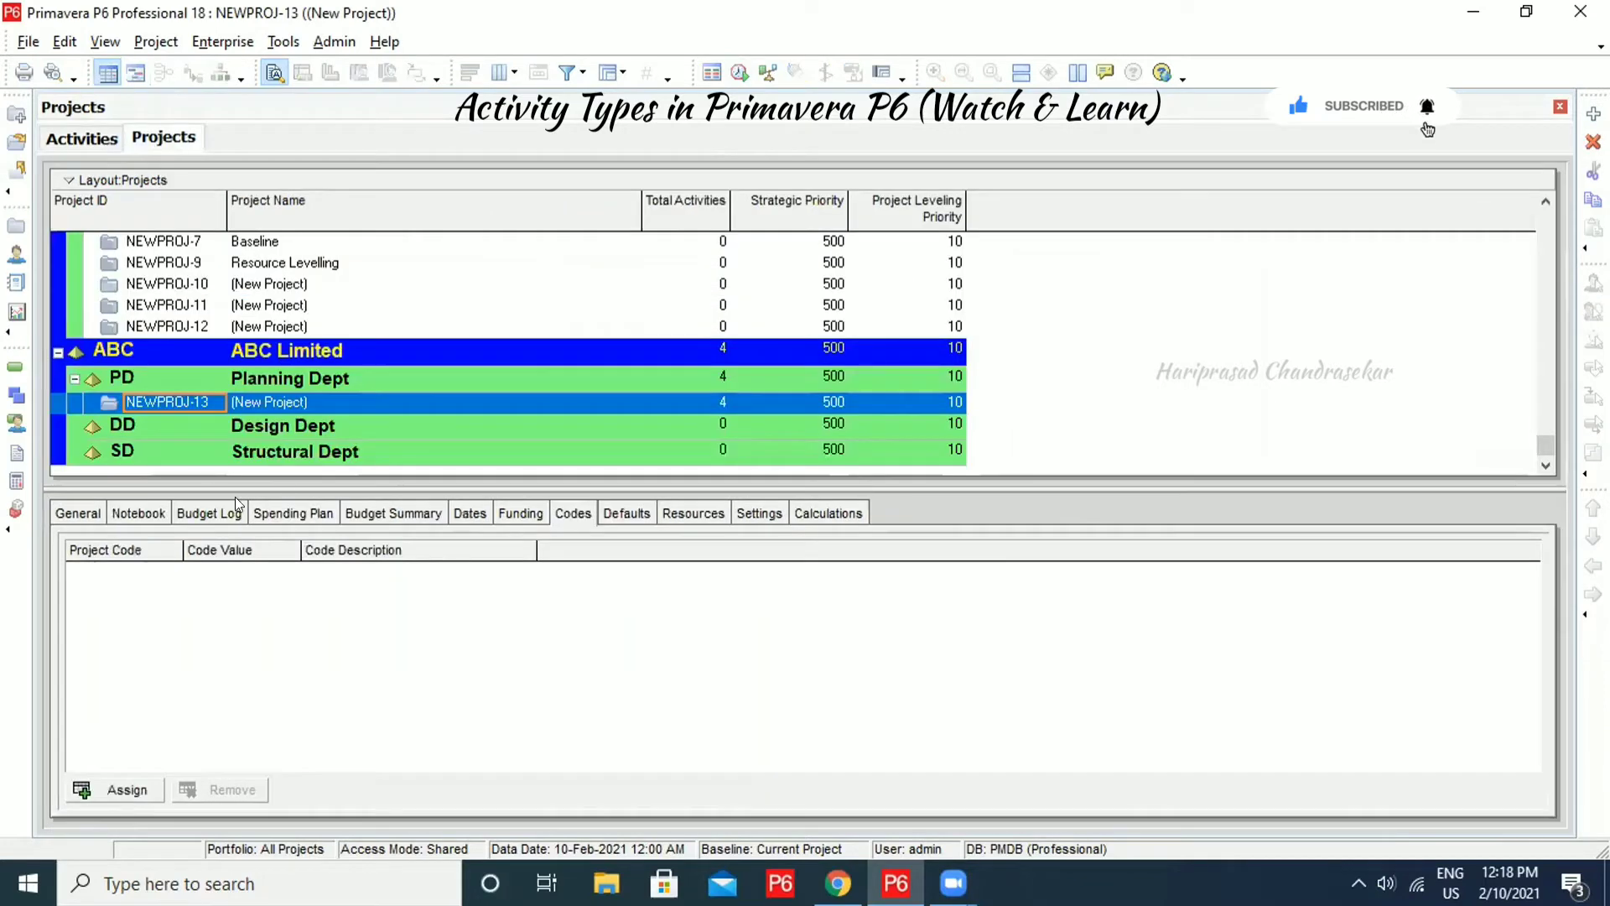
{"action": "left_click", "coordinate": [81, 505]}
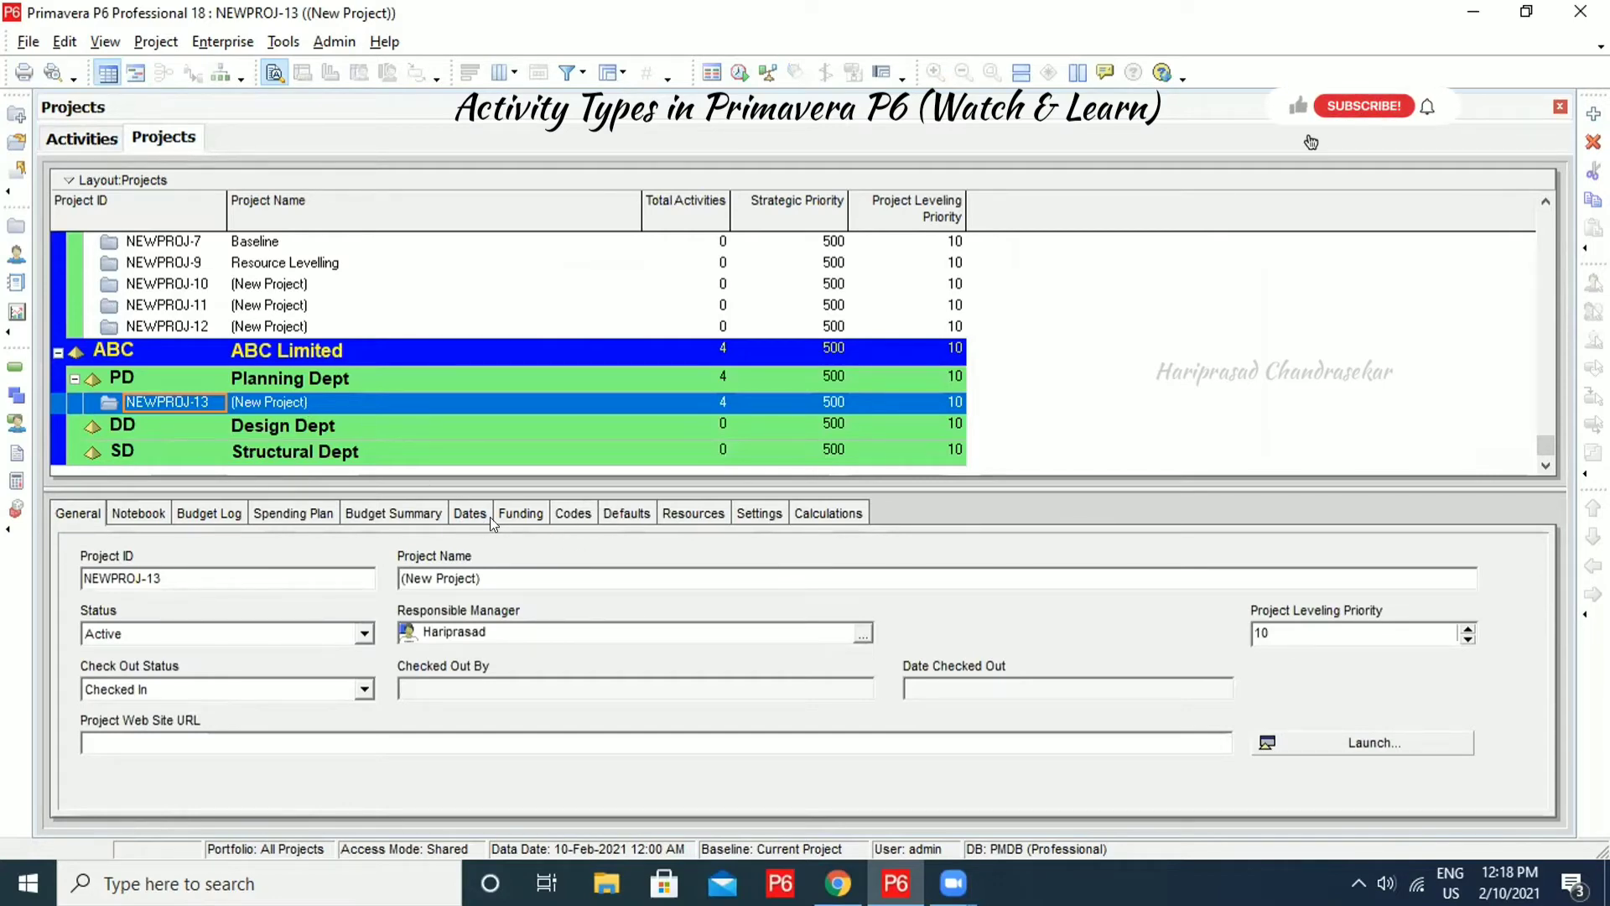
{"action": "left_click", "coordinate": [467, 513]}
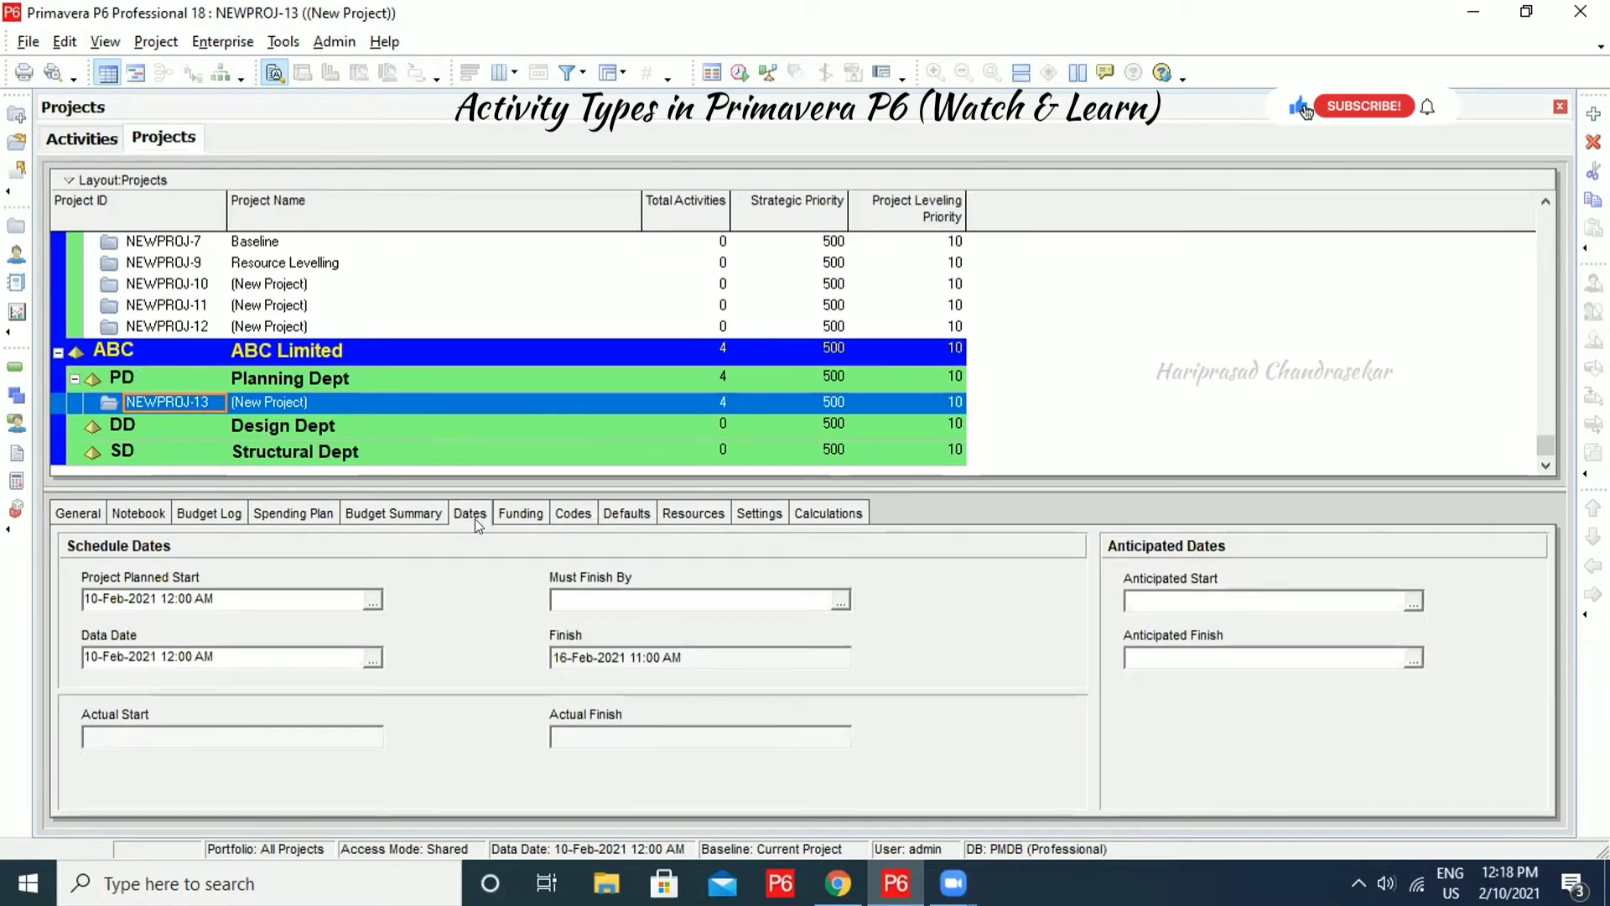
{"action": "left_click", "coordinate": [630, 513]}
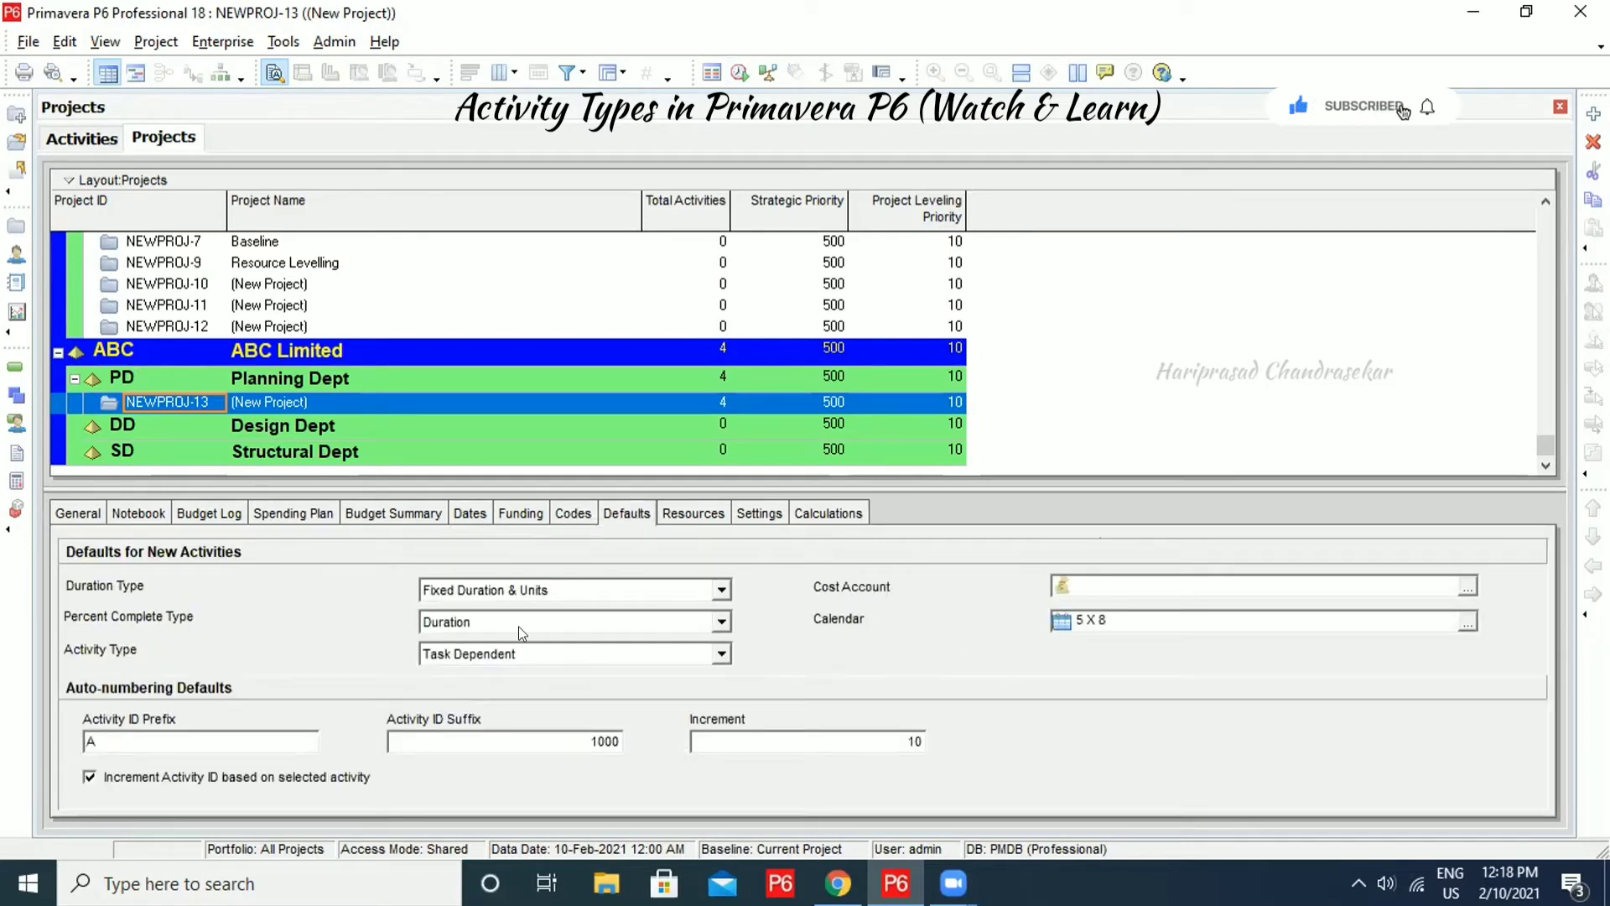
{"action": "left_click", "coordinate": [87, 513]}
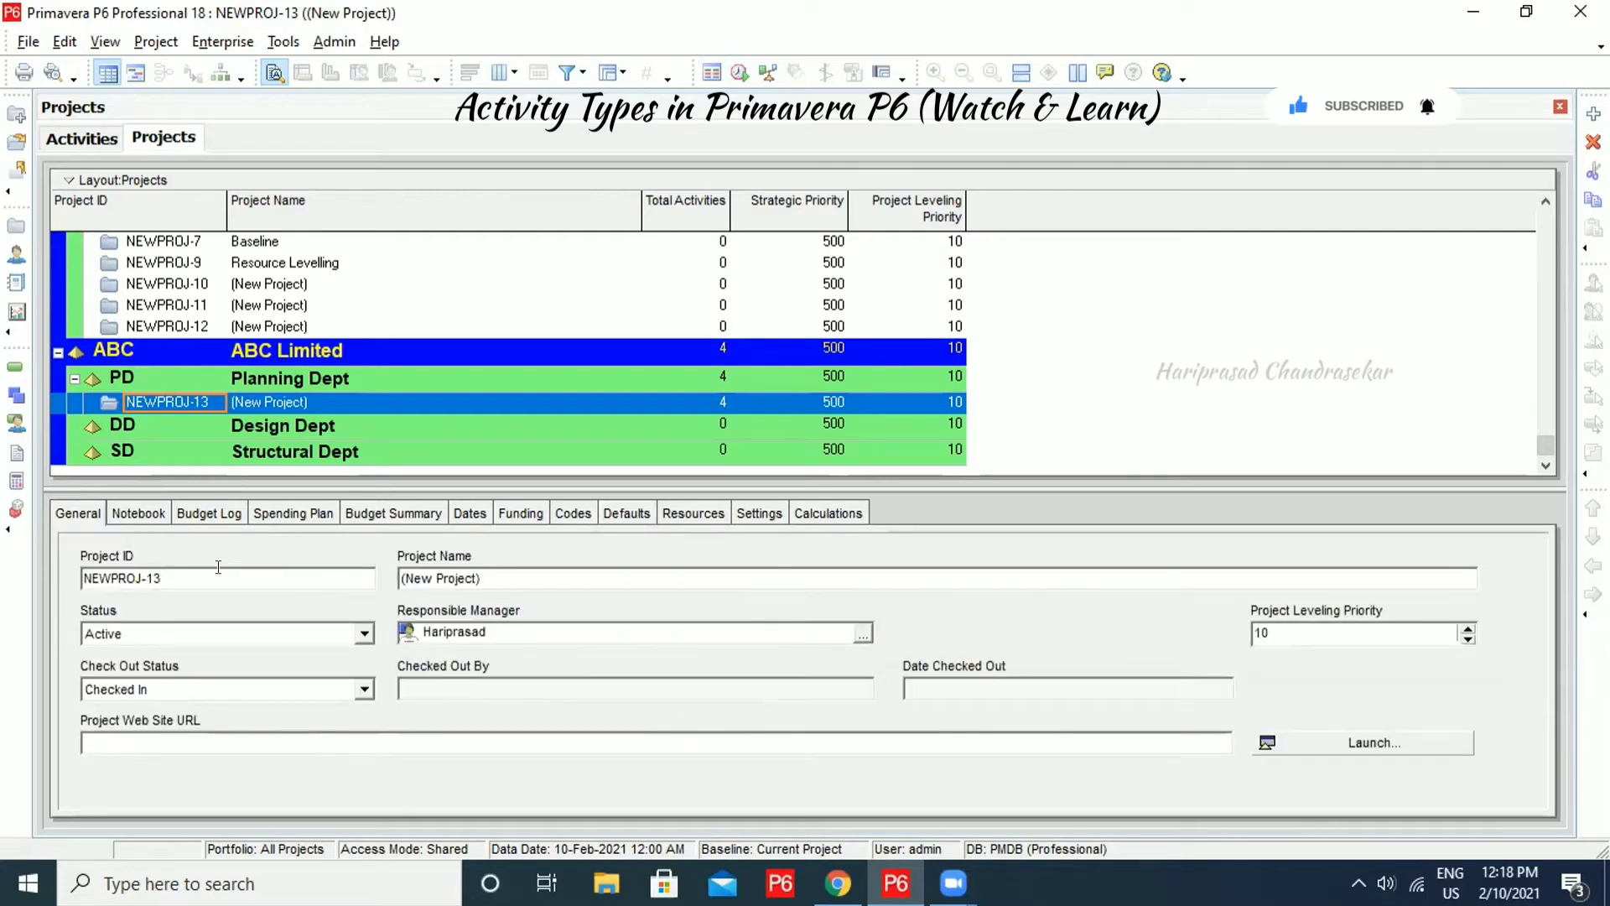
{"action": "left_click", "coordinate": [474, 515]}
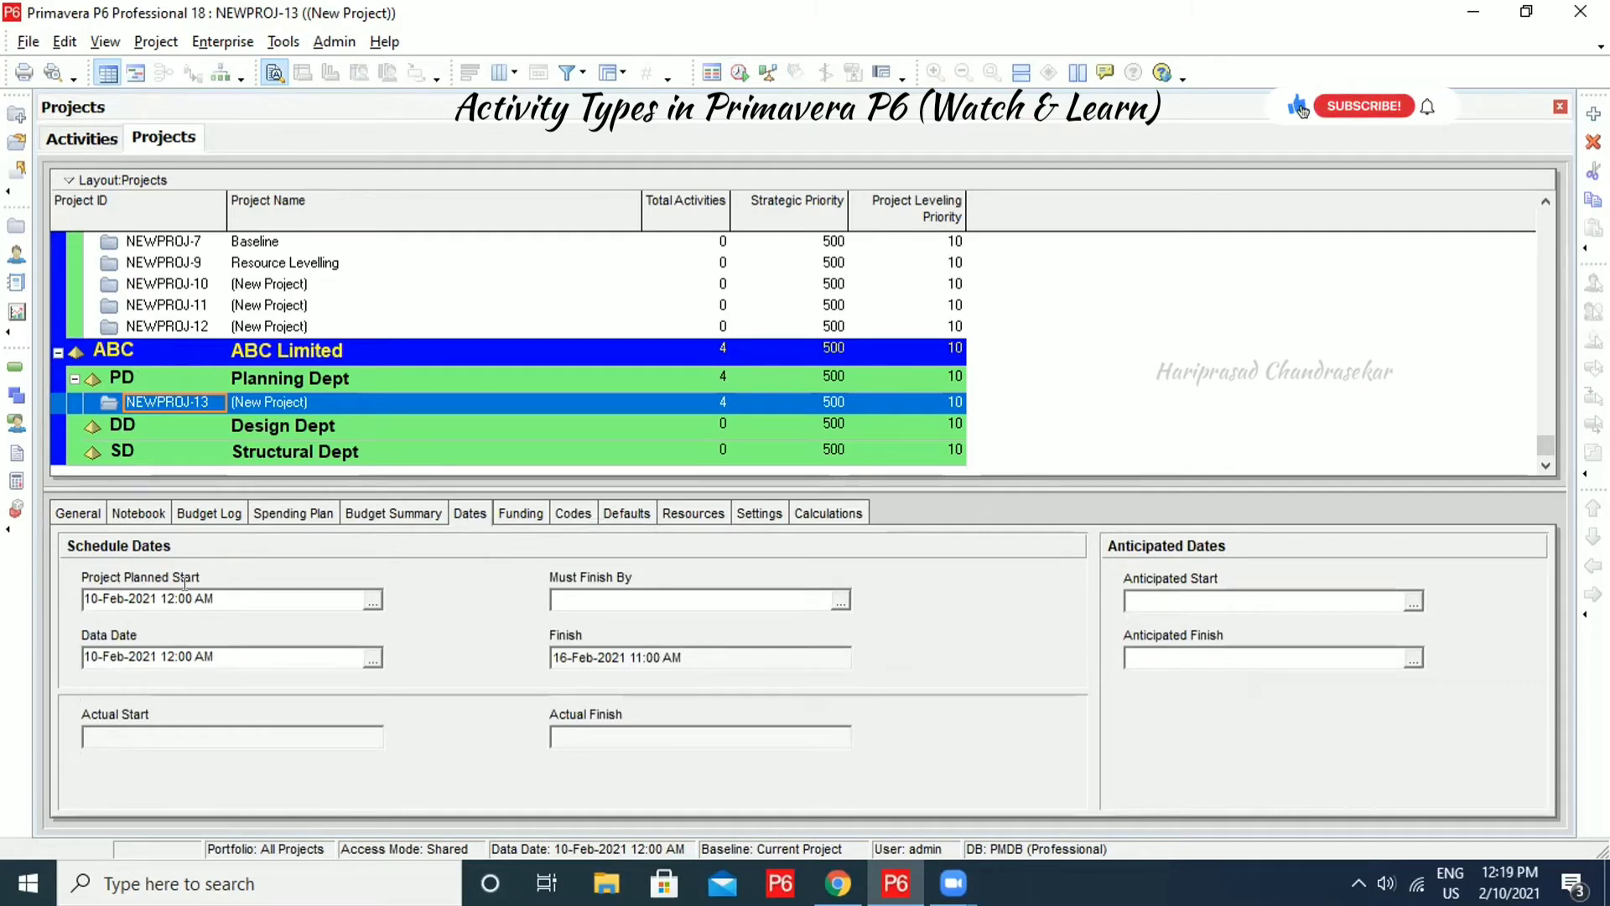
Set the project's planned start to 10-Feb-2021 08:00 AM, then return to Activities
{"action": "left_click", "coordinate": [371, 600]}
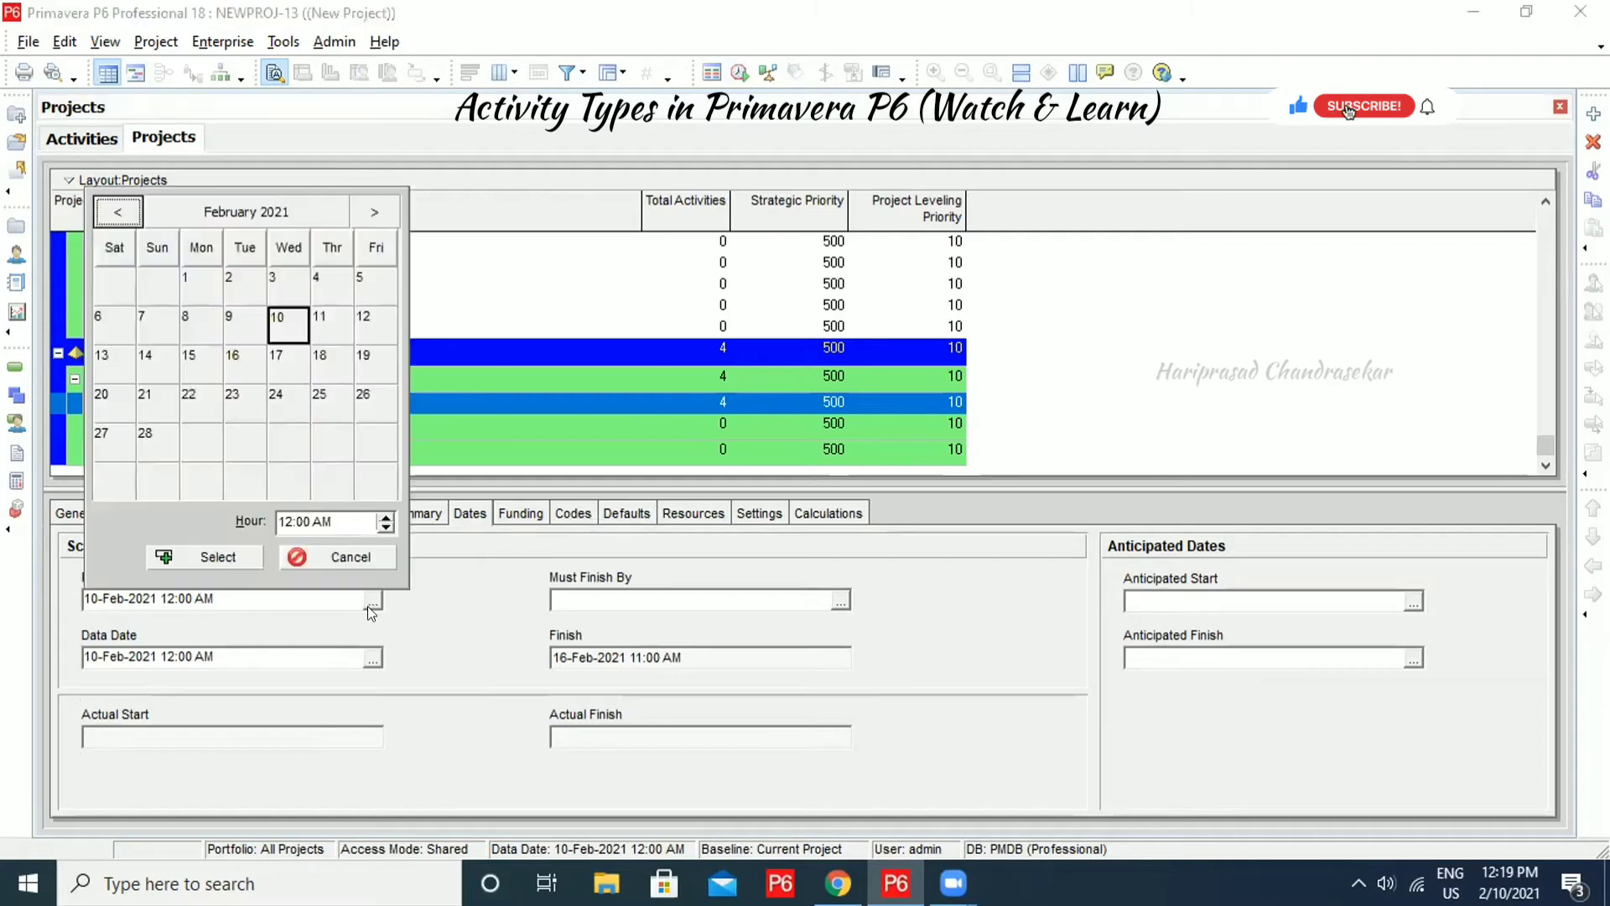
{"action": "left_click", "coordinate": [385, 523]}
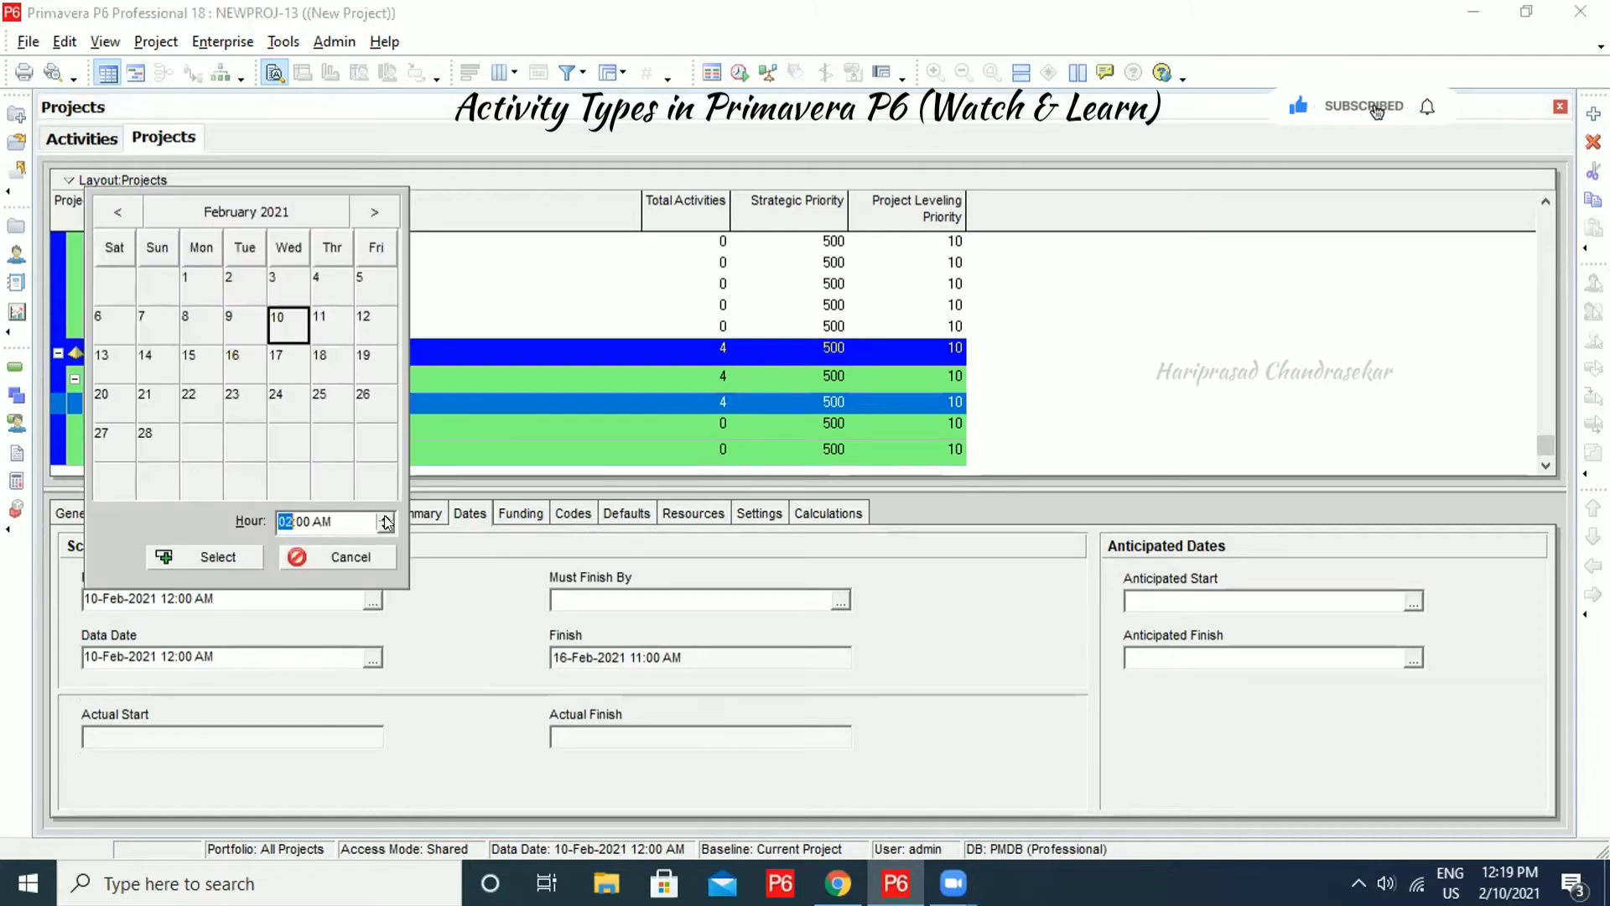
{"action": "left_click", "coordinate": [385, 522]}
{"action": "left_click", "coordinate": [385, 522]}
{"action": "left_click", "coordinate": [234, 551]}
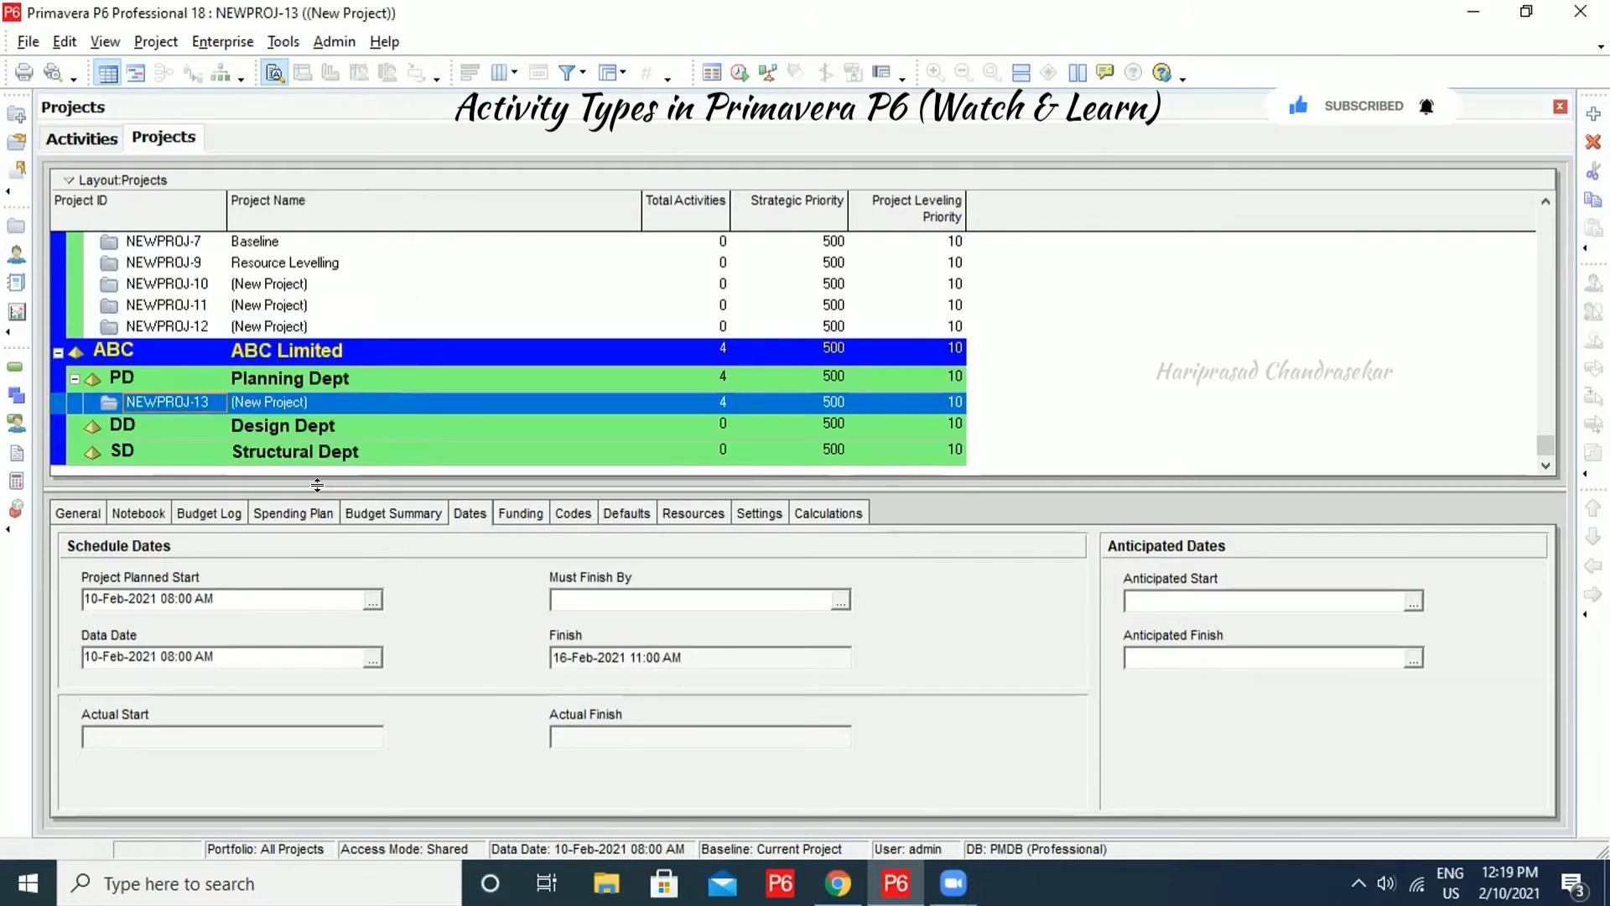
{"action": "left_click", "coordinate": [82, 138]}
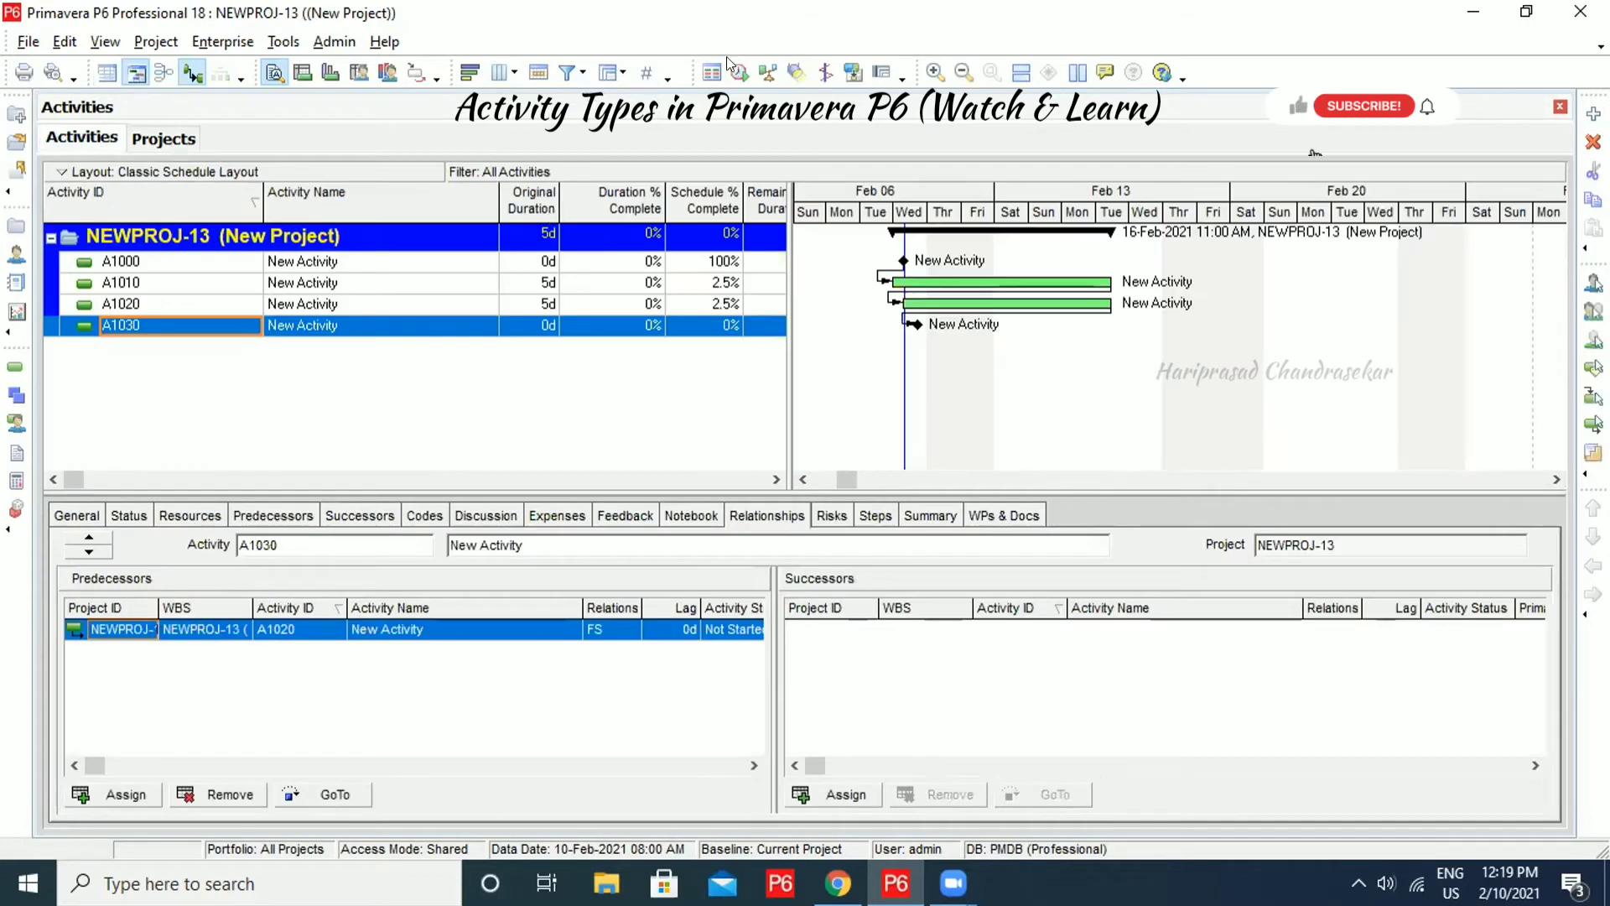
Schedule from data date 10-Feb-2021 08:00 AM after 01-Feb-2021 is rejected, finishing 23-Feb-2021
{"action": "left_click", "coordinate": [738, 72]}
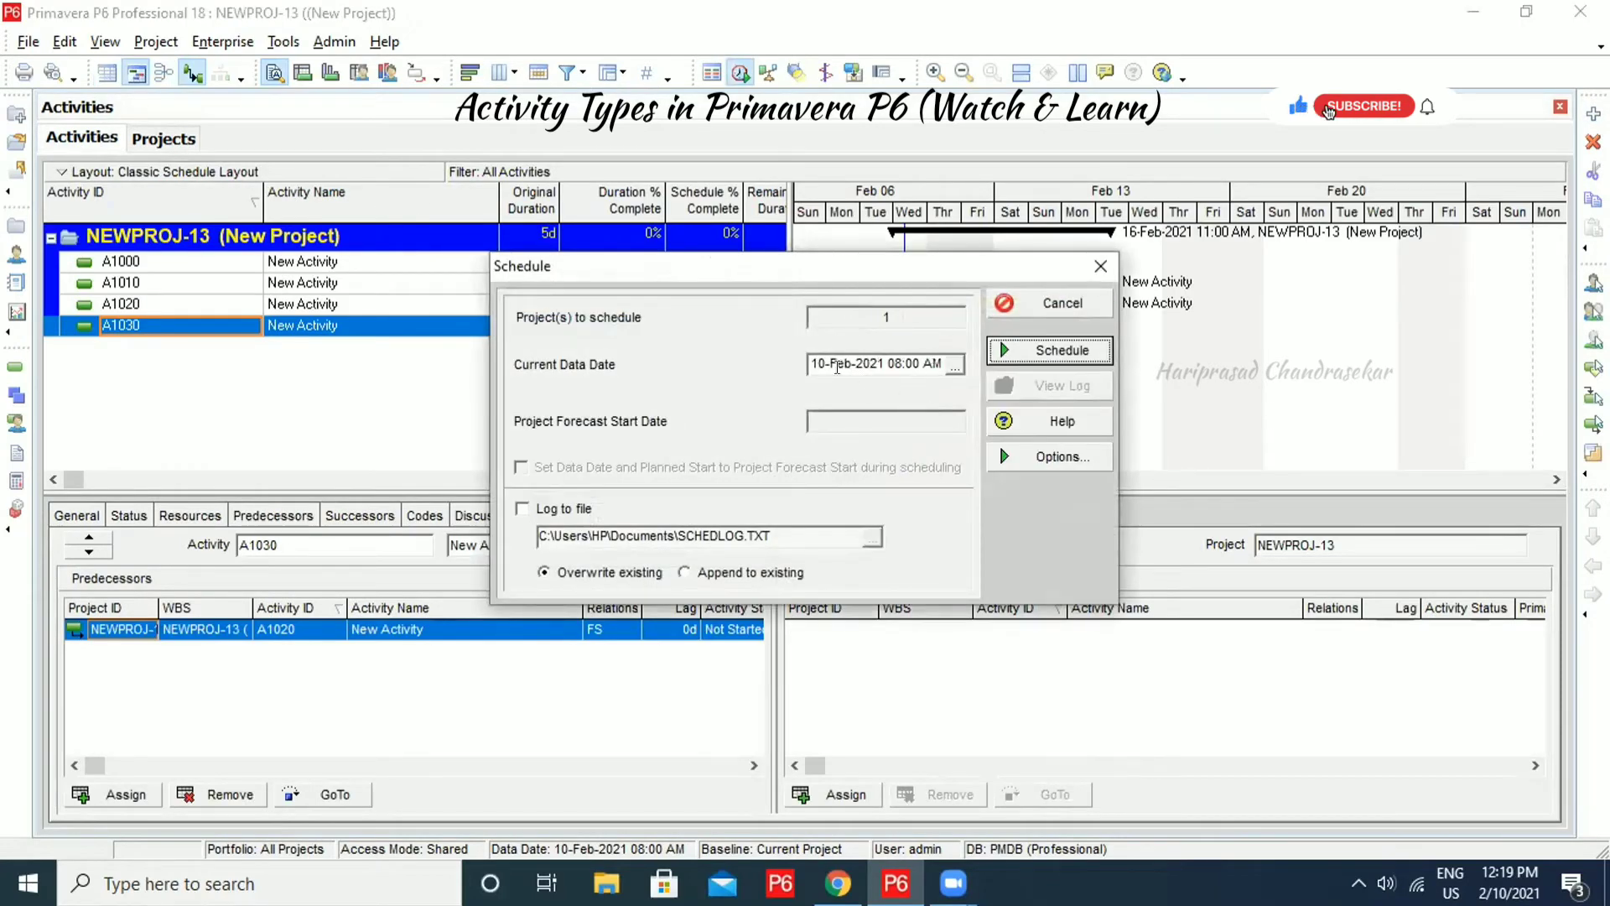
{"action": "left_click", "coordinate": [954, 367]}
{"action": "left_click", "coordinate": [943, 751]}
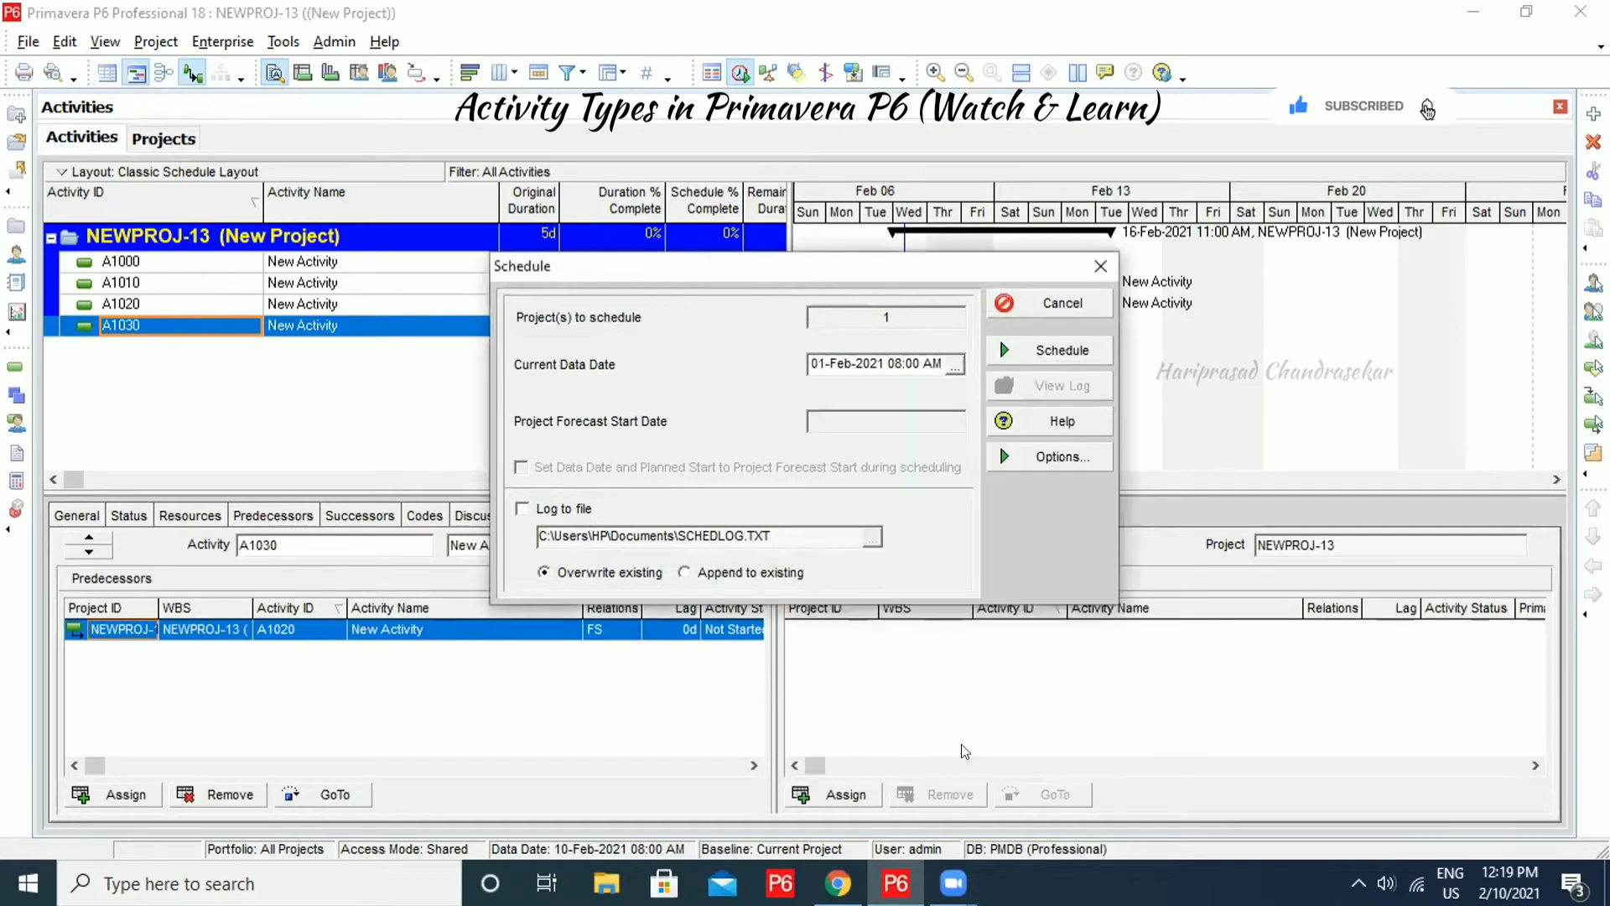
{"action": "left_click", "coordinate": [1047, 354]}
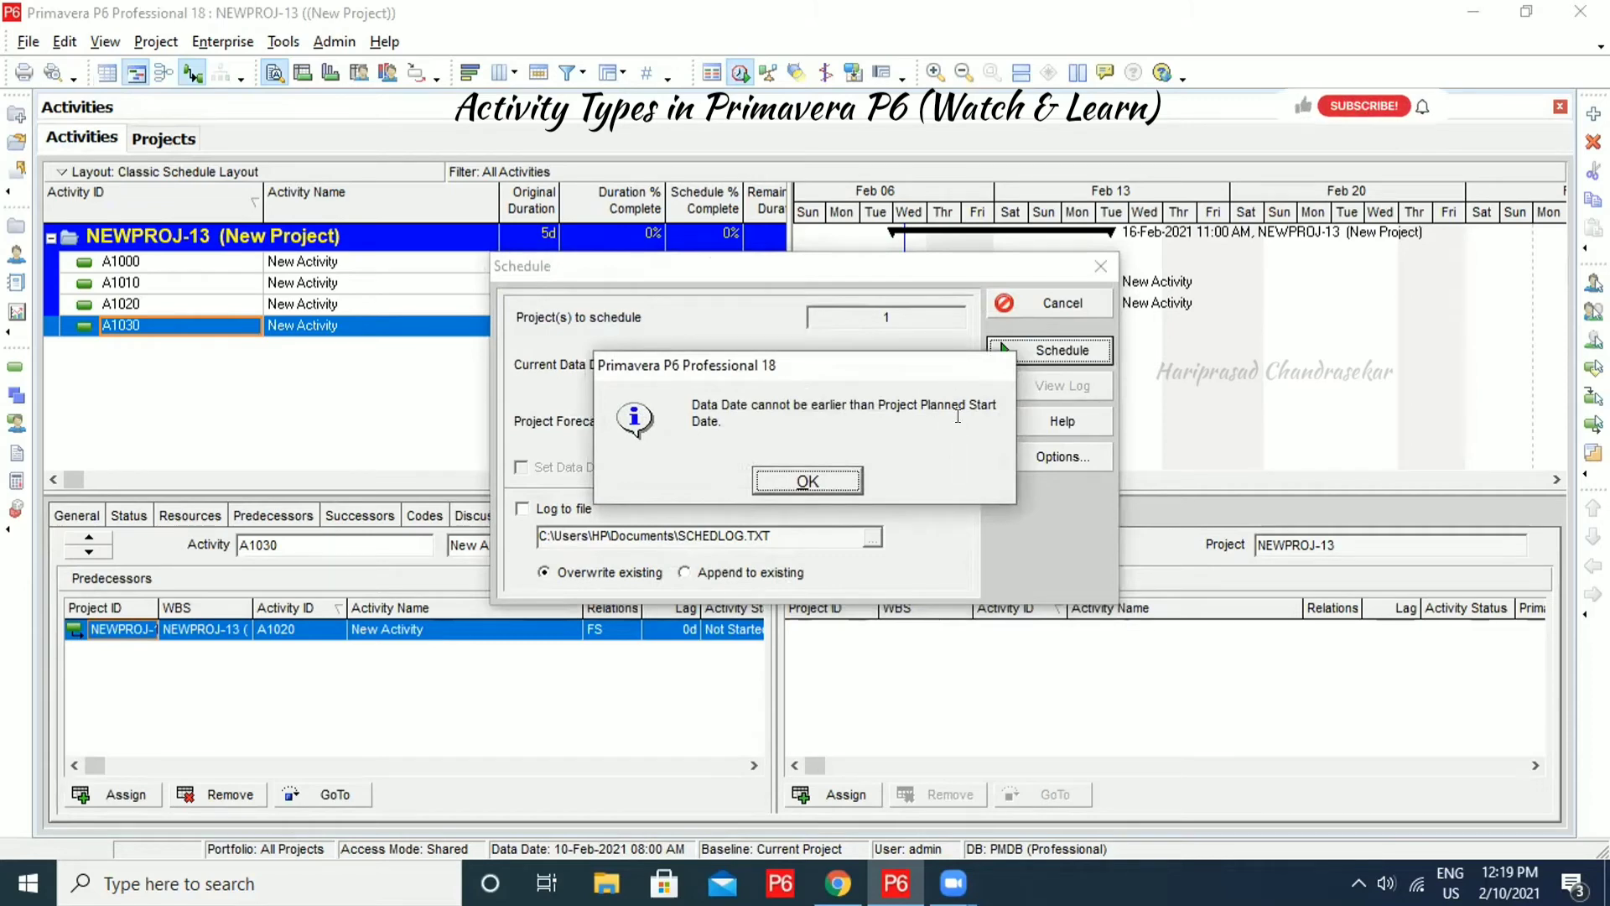
{"action": "left_click", "coordinate": [810, 480]}
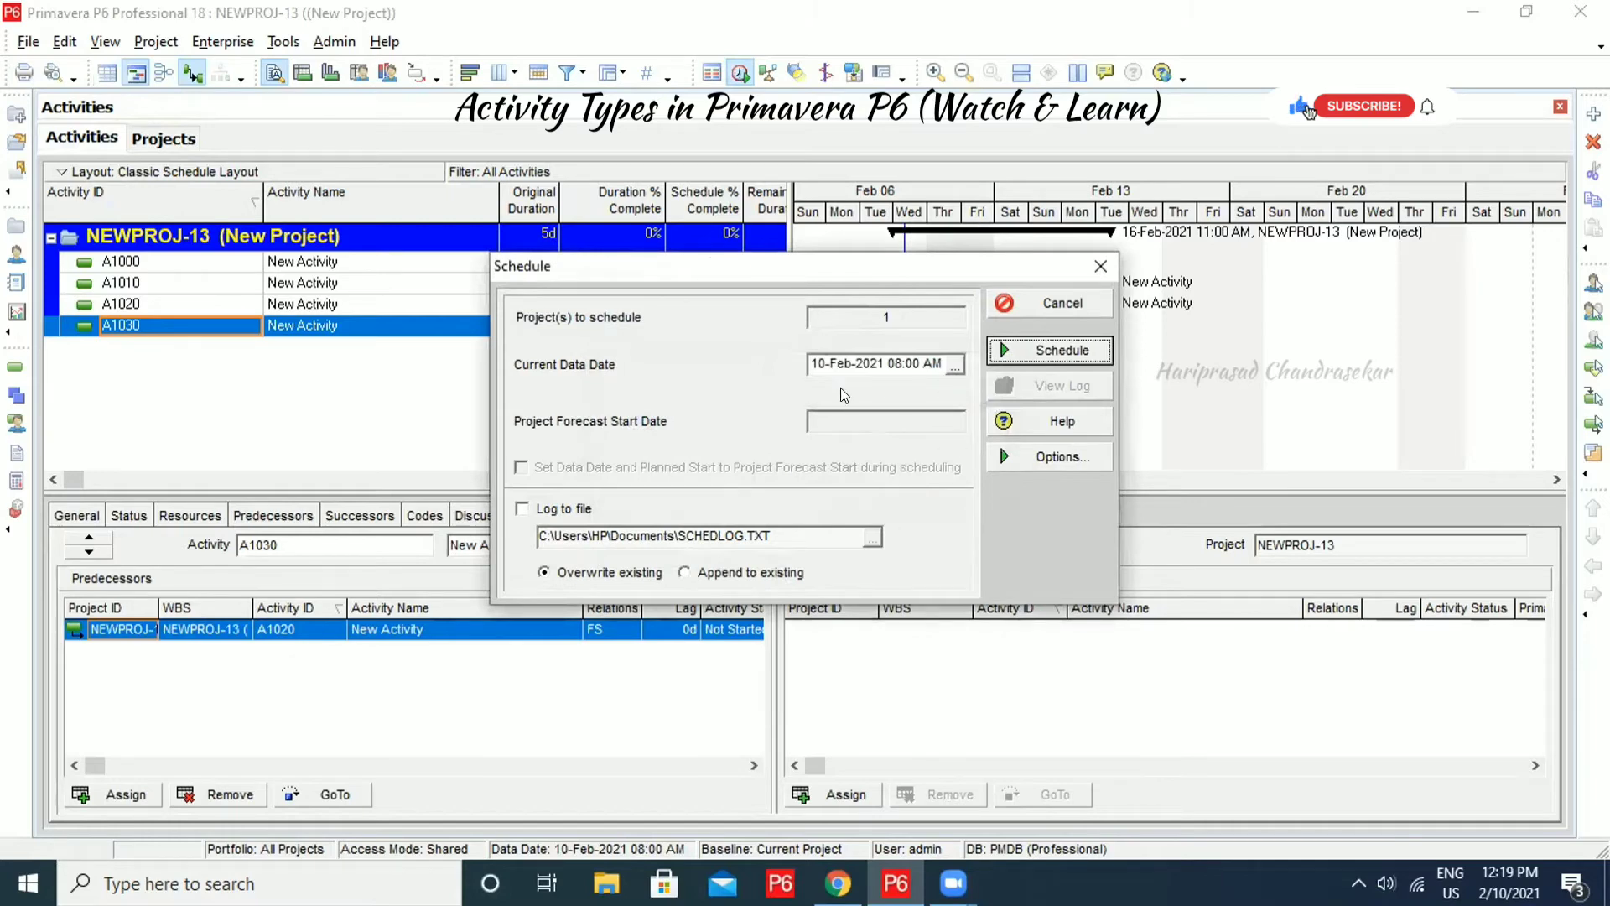
{"action": "left_click", "coordinate": [1057, 347]}
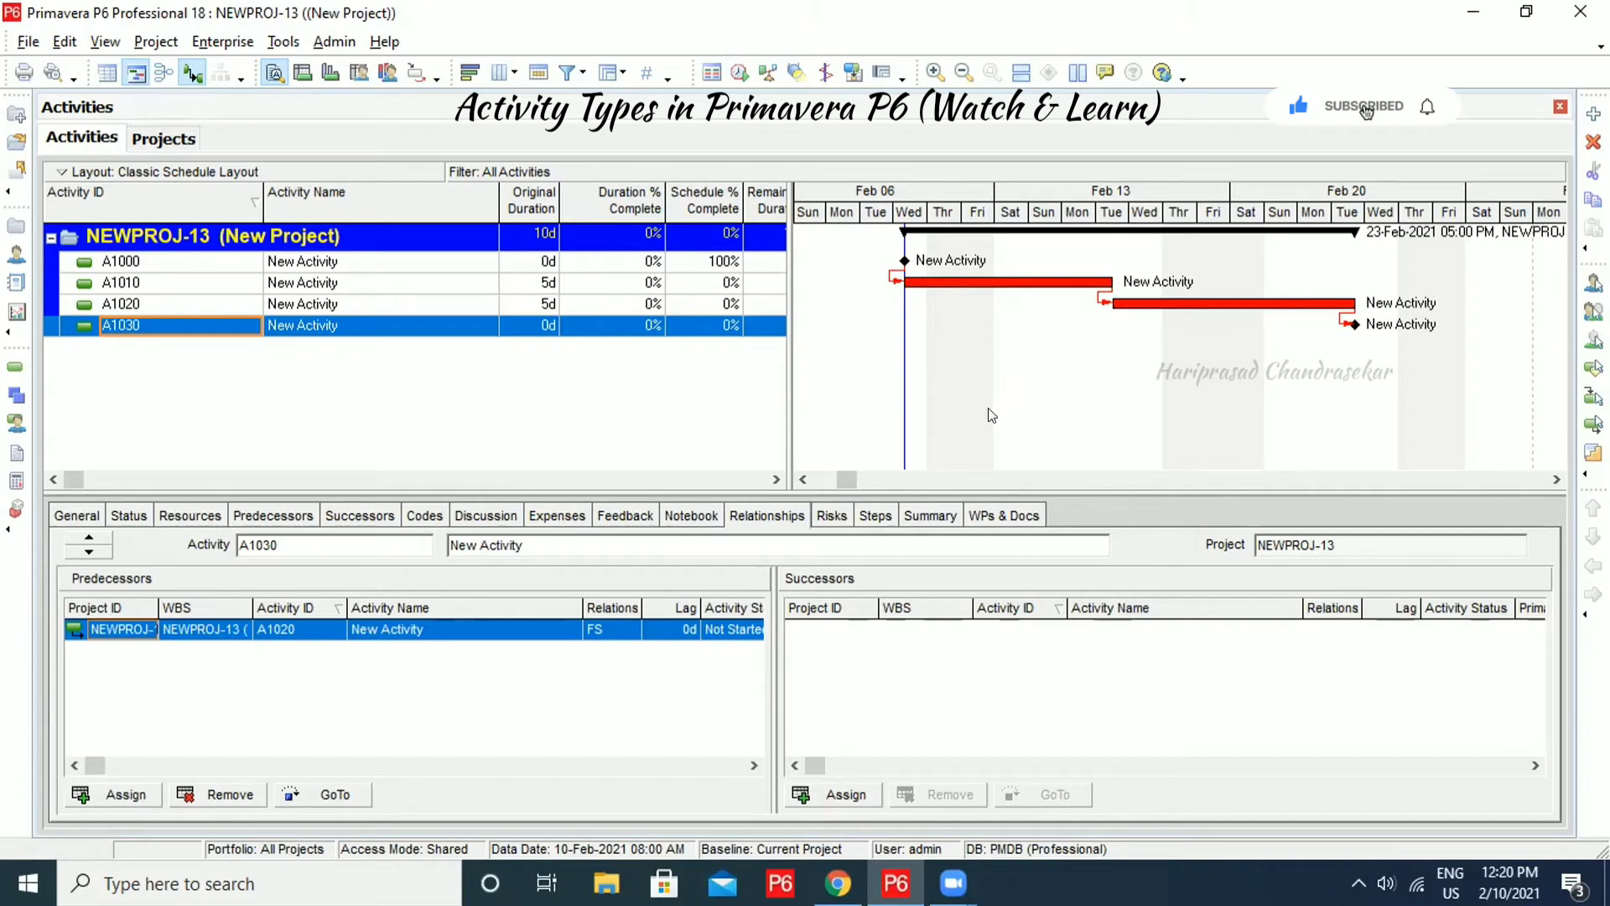
Add the General > Critical column after Responsibility in the activity table
{"action": "left_click_drag", "start_coordinate": [79, 480], "coordinate": [759, 479]}
{"action": "right_click", "coordinate": [743, 198]}
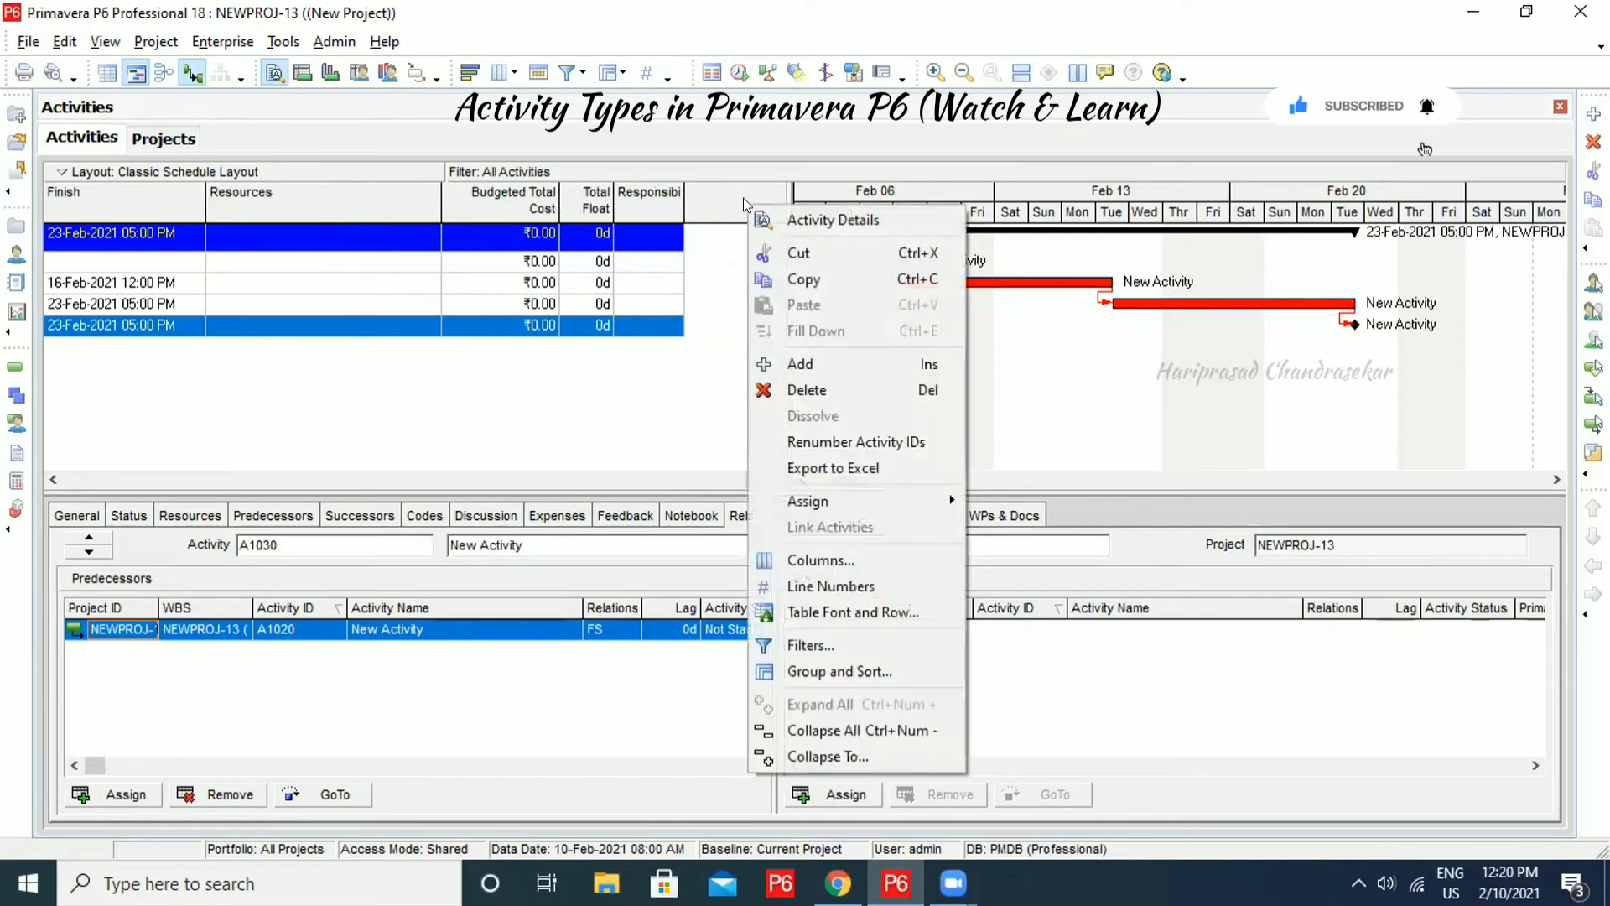
{"action": "left_click", "coordinate": [851, 554]}
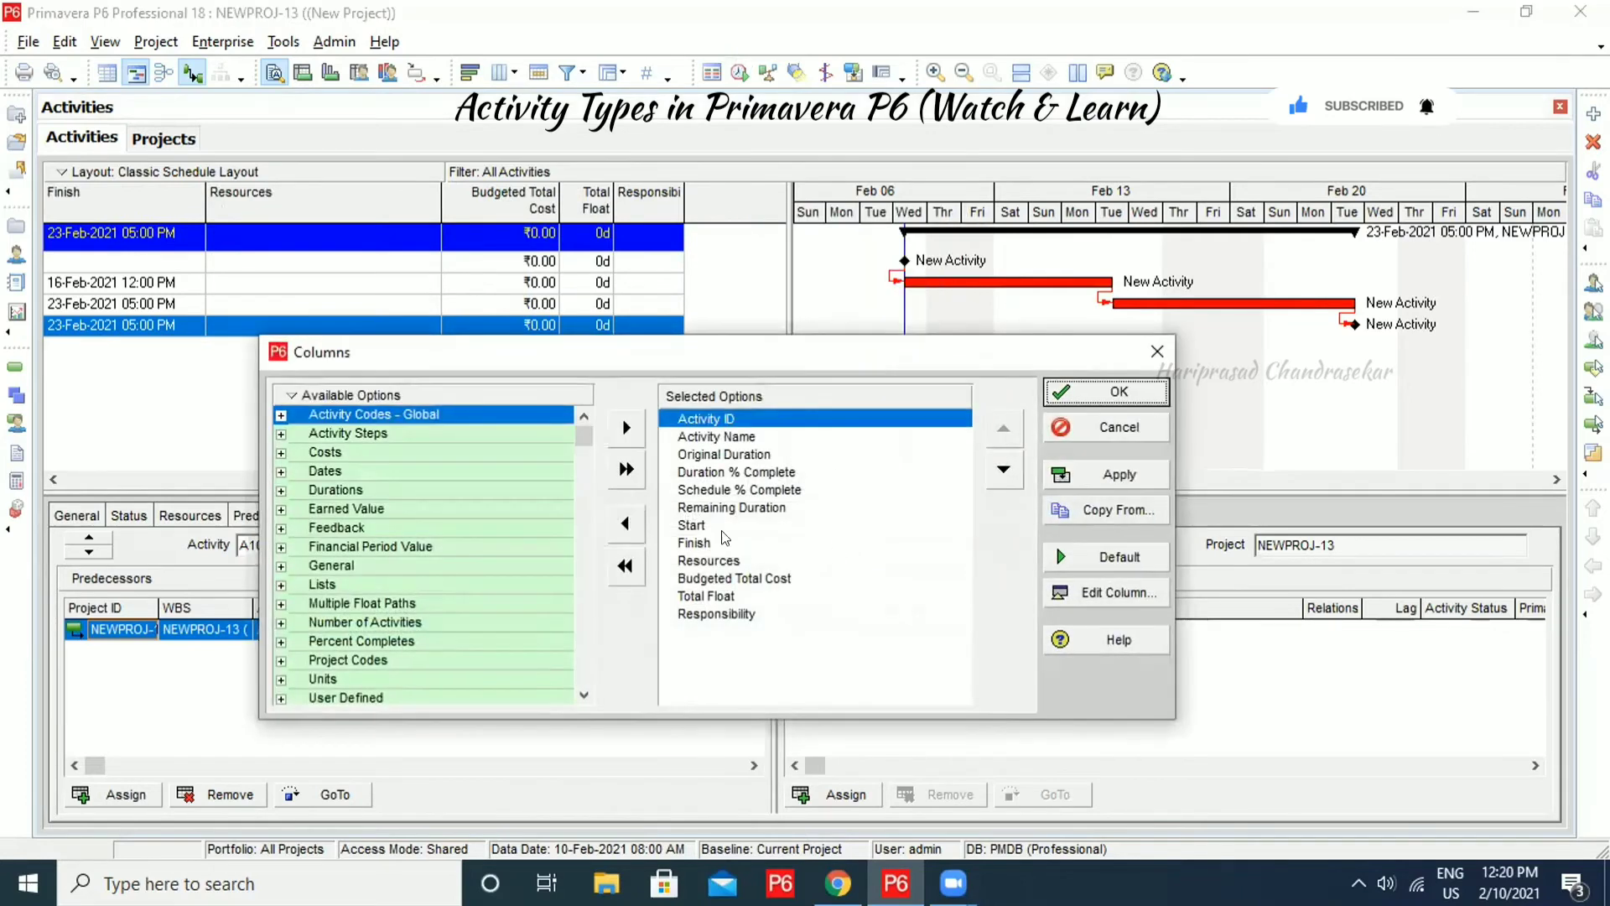
{"action": "right_click", "coordinate": [328, 394]}
{"action": "key", "text": "Escape"}
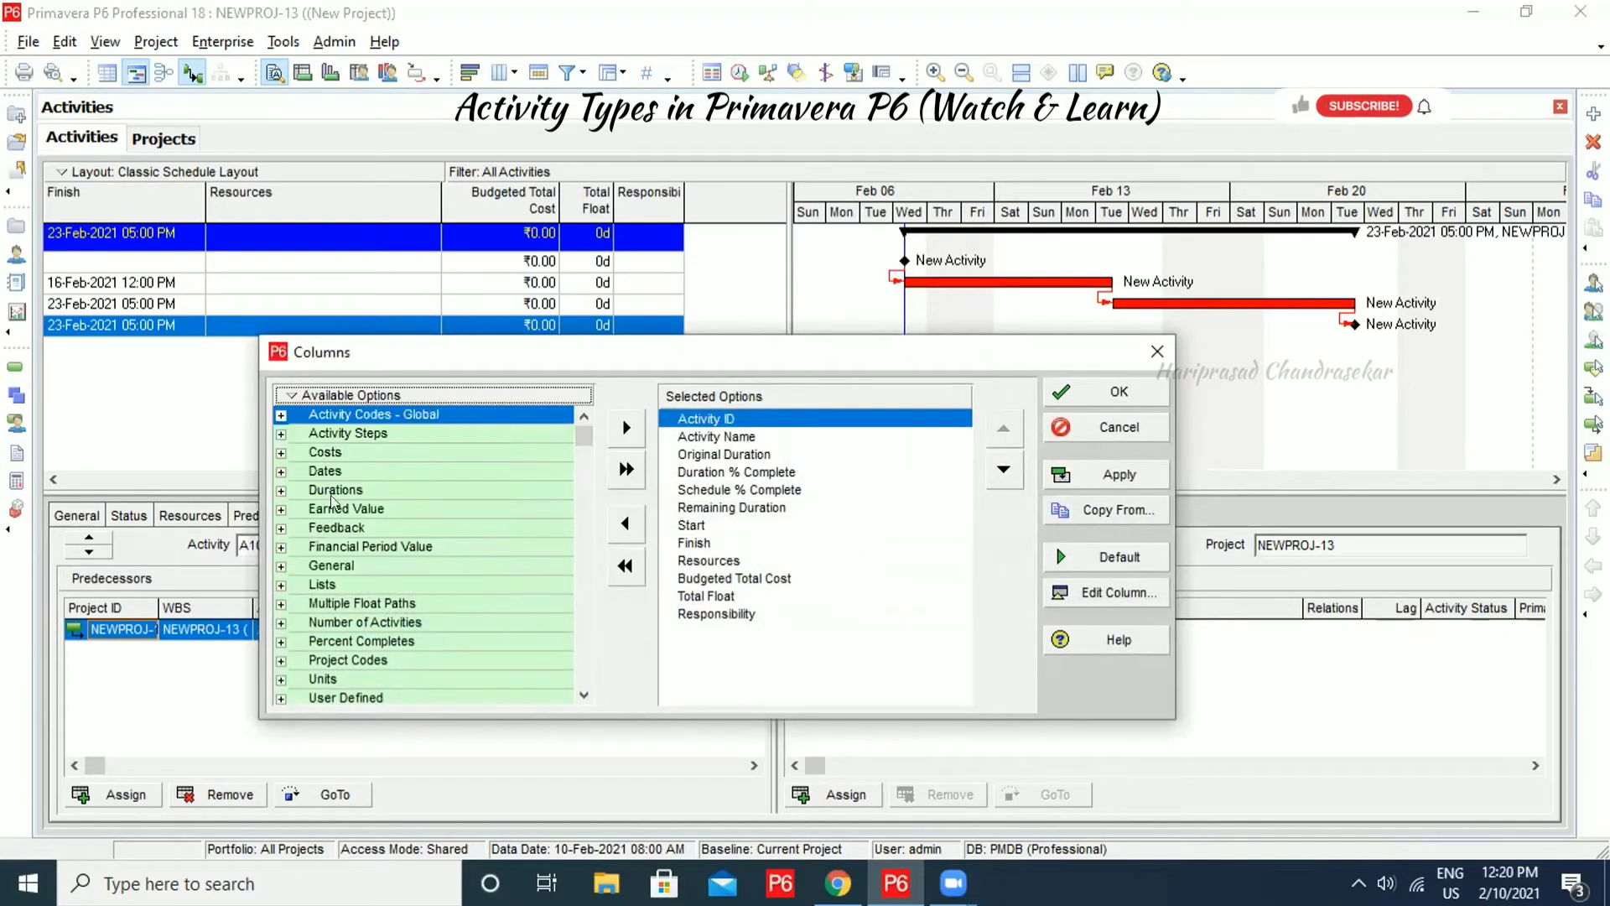
{"action": "left_click", "coordinate": [283, 566]}
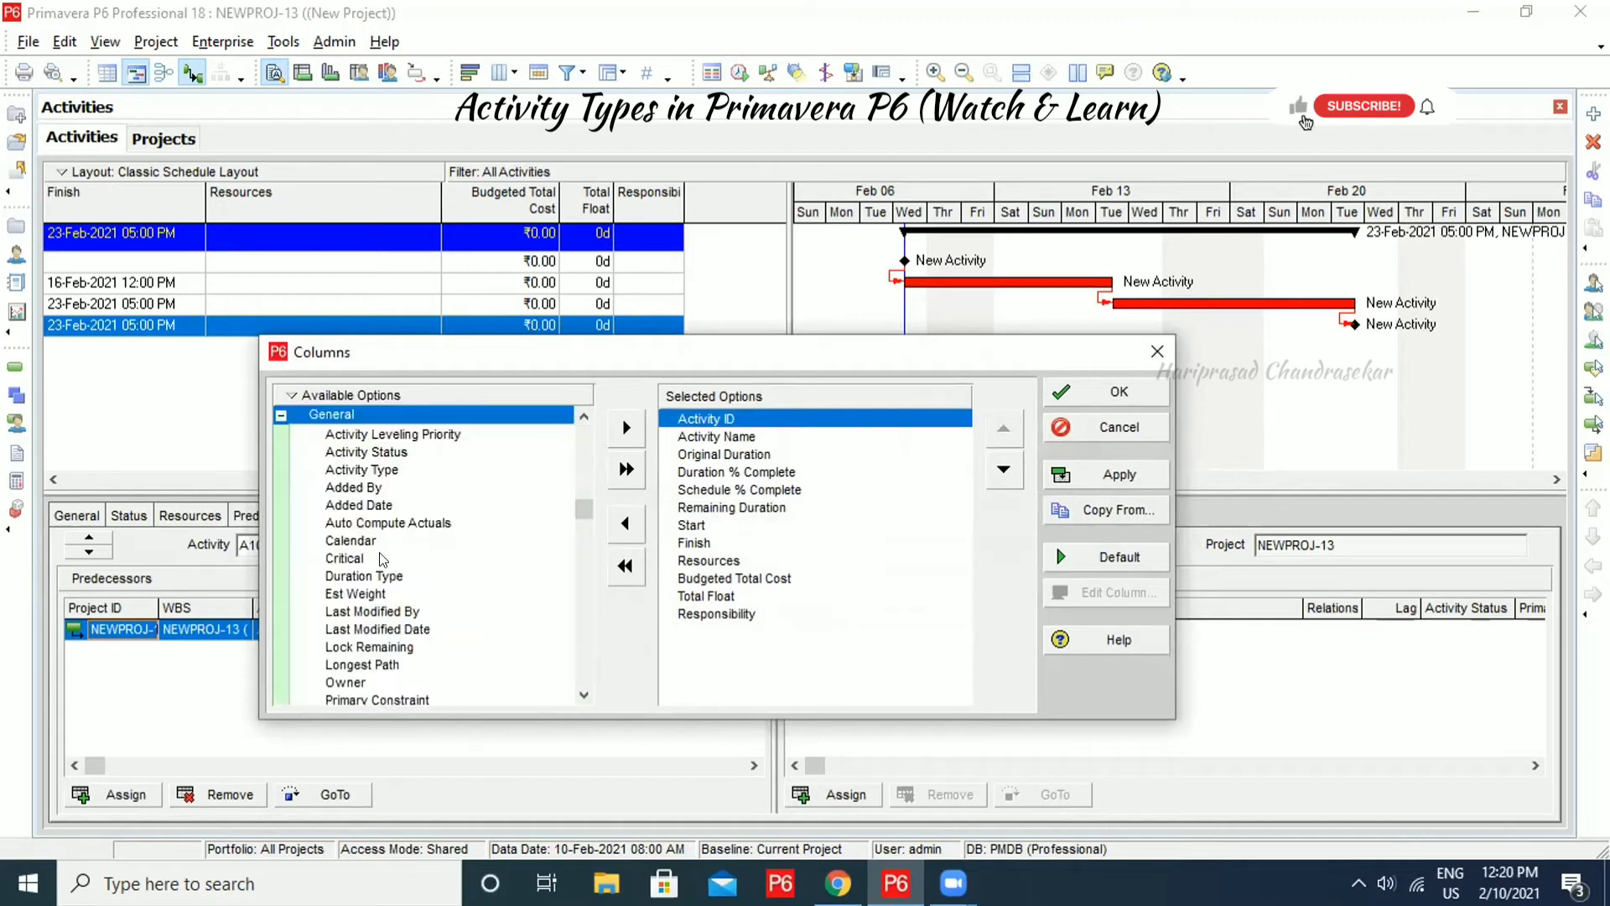
{"action": "left_click", "coordinate": [345, 559]}
{"action": "left_click", "coordinate": [702, 608]}
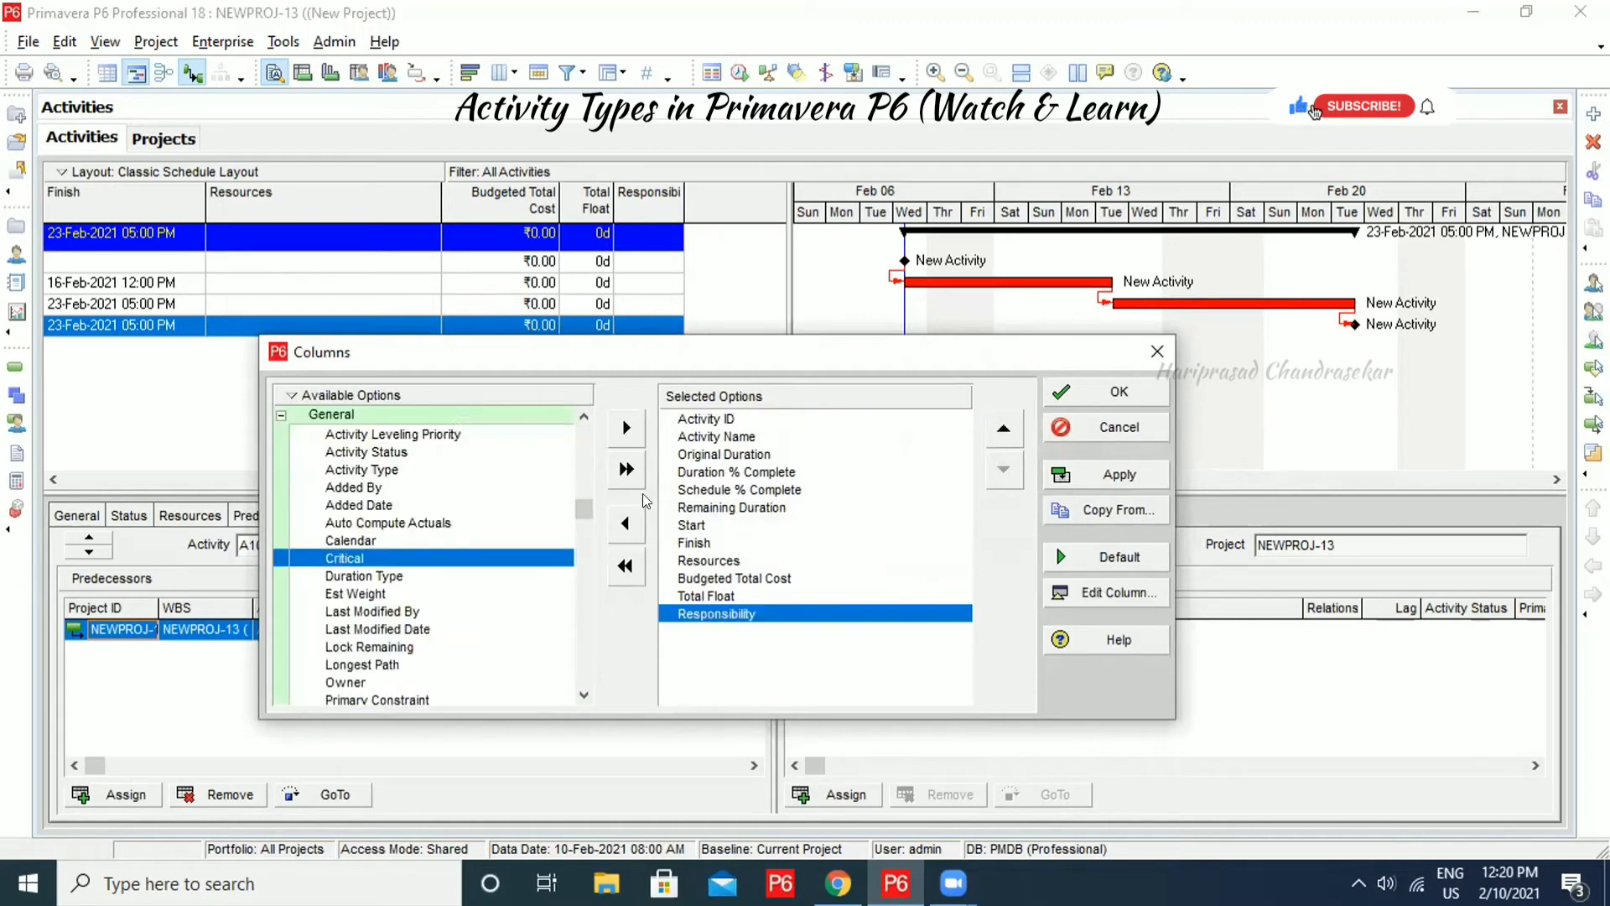
{"action": "left_click", "coordinate": [626, 427]}
{"action": "left_click", "coordinate": [1122, 391]}
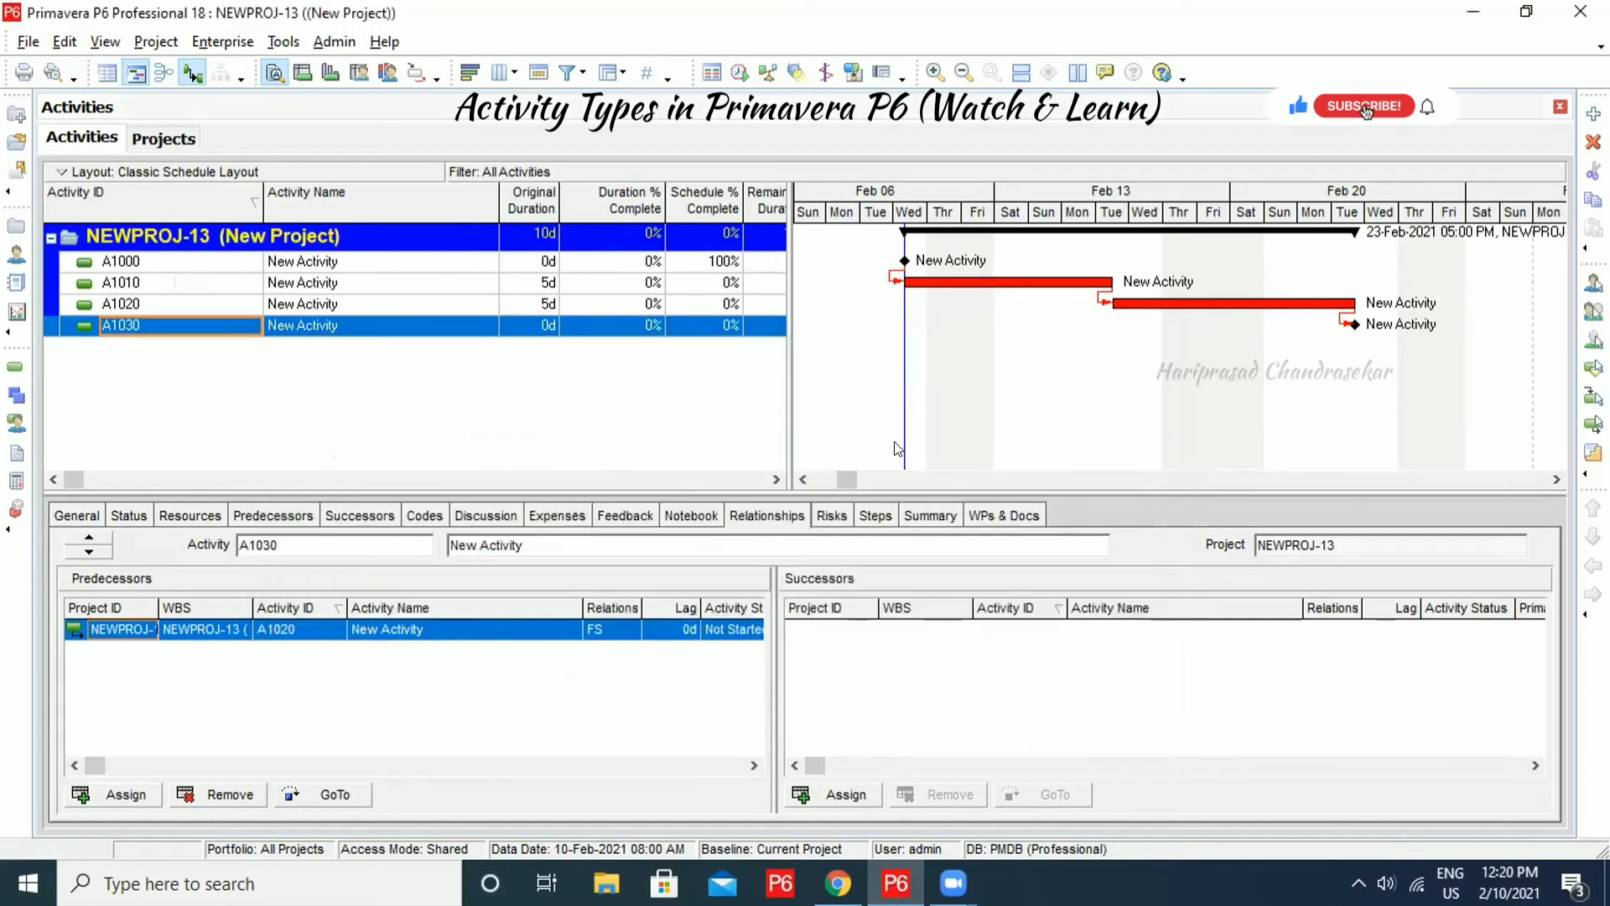
Check the Critical column, confirming A1000 through A1030 are all flagged critical
{"action": "left_click", "coordinate": [742, 479]}
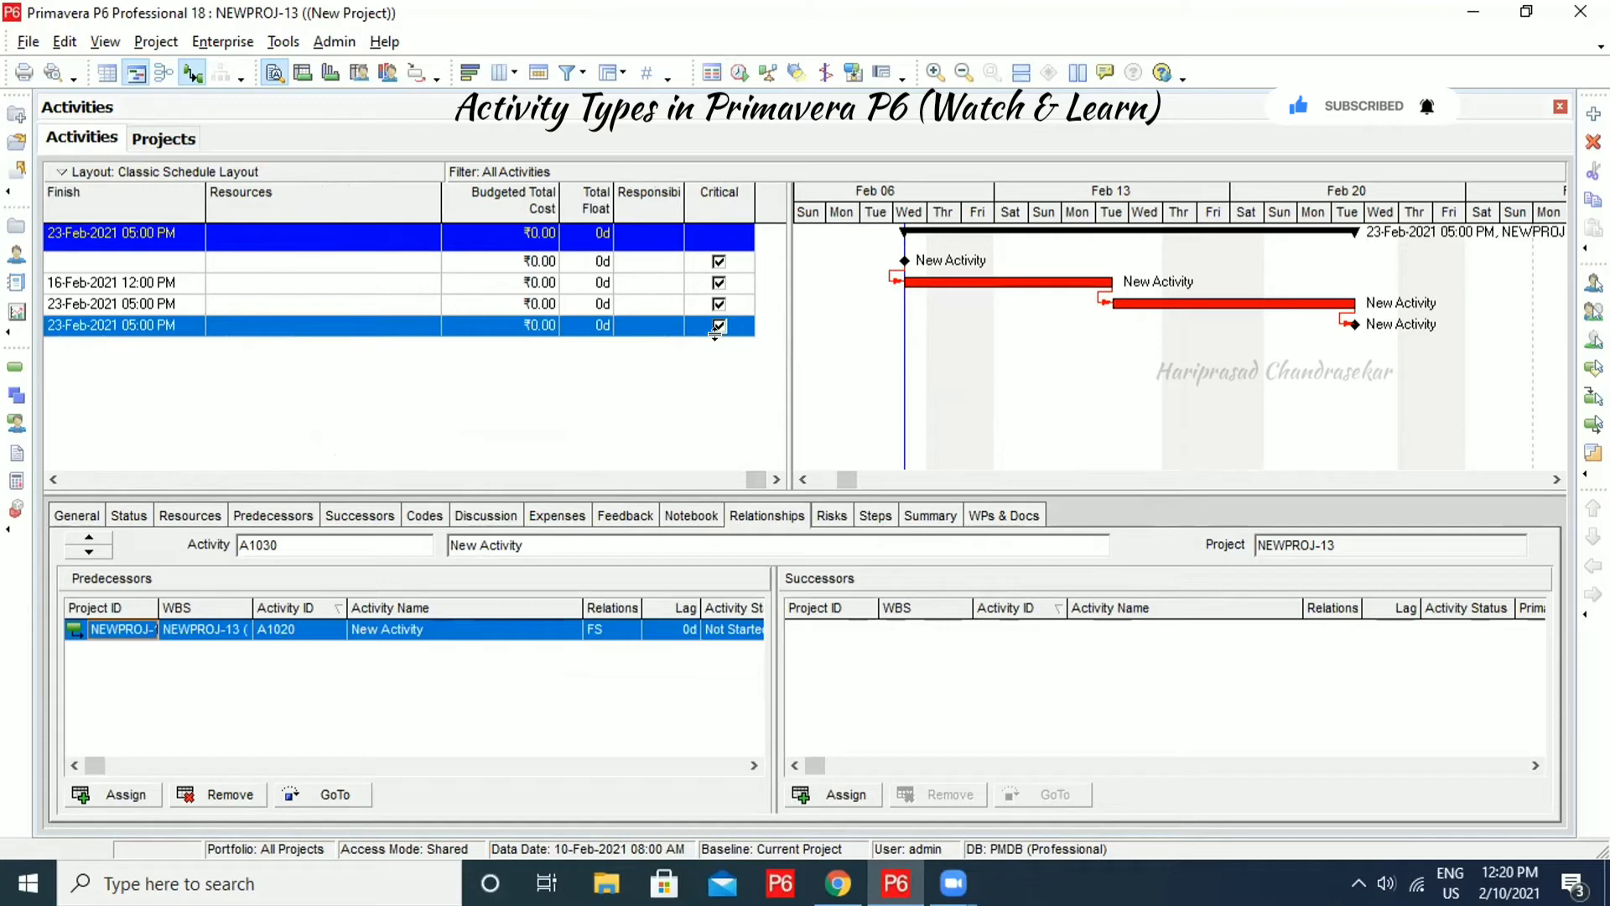
{"action": "left_click", "coordinate": [720, 262]}
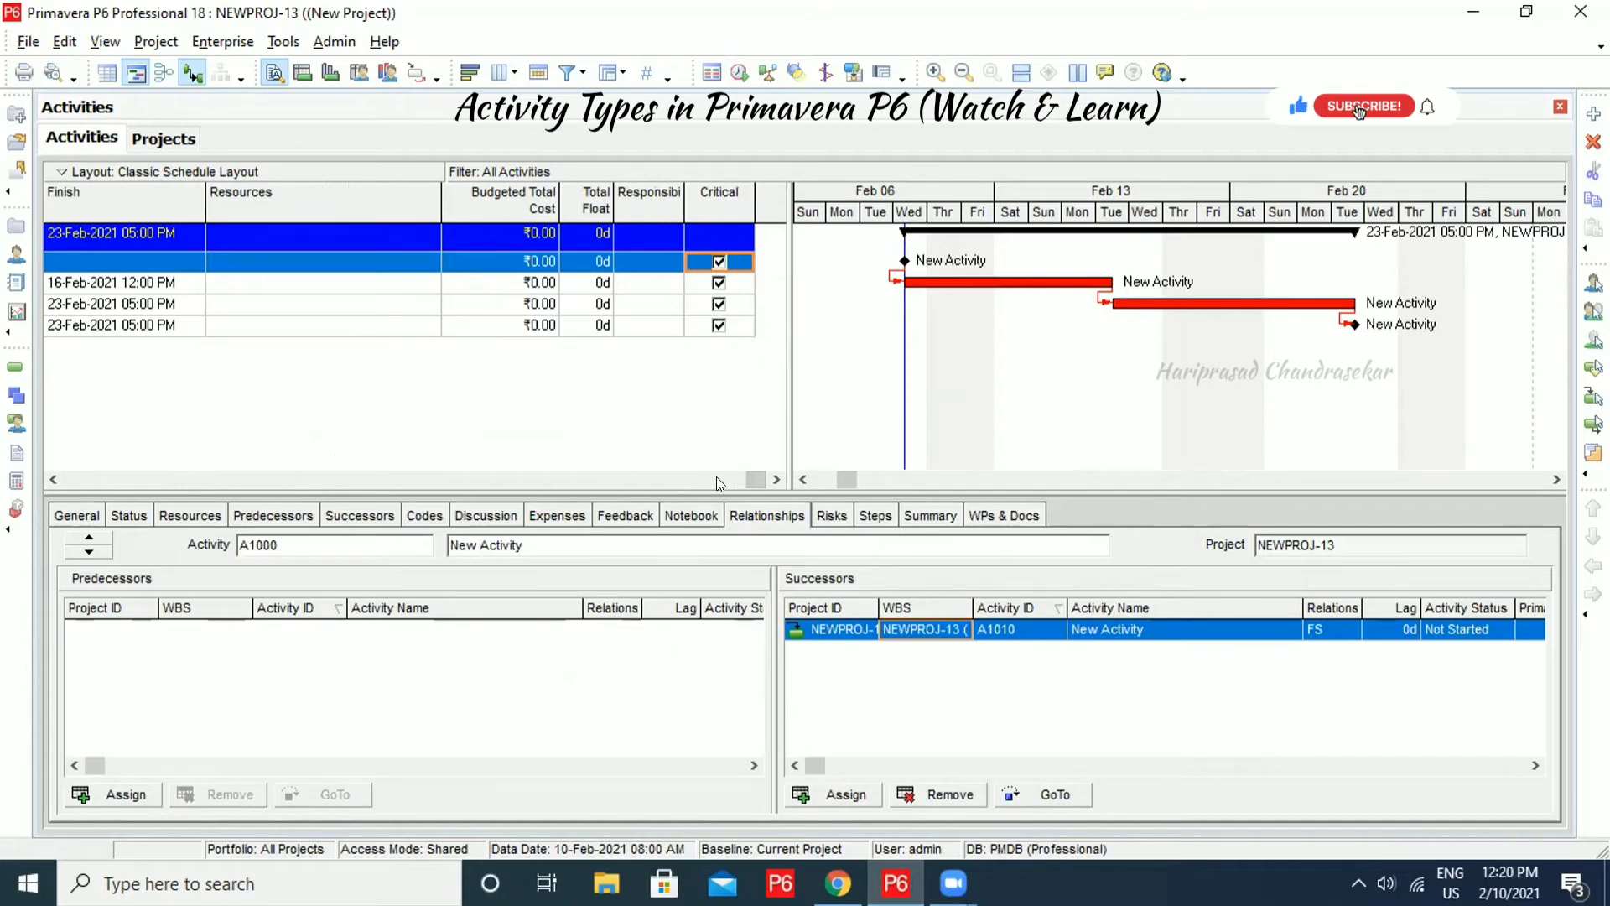
{"action": "left_click_drag", "start_coordinate": [755, 478], "coordinate": [63, 479]}
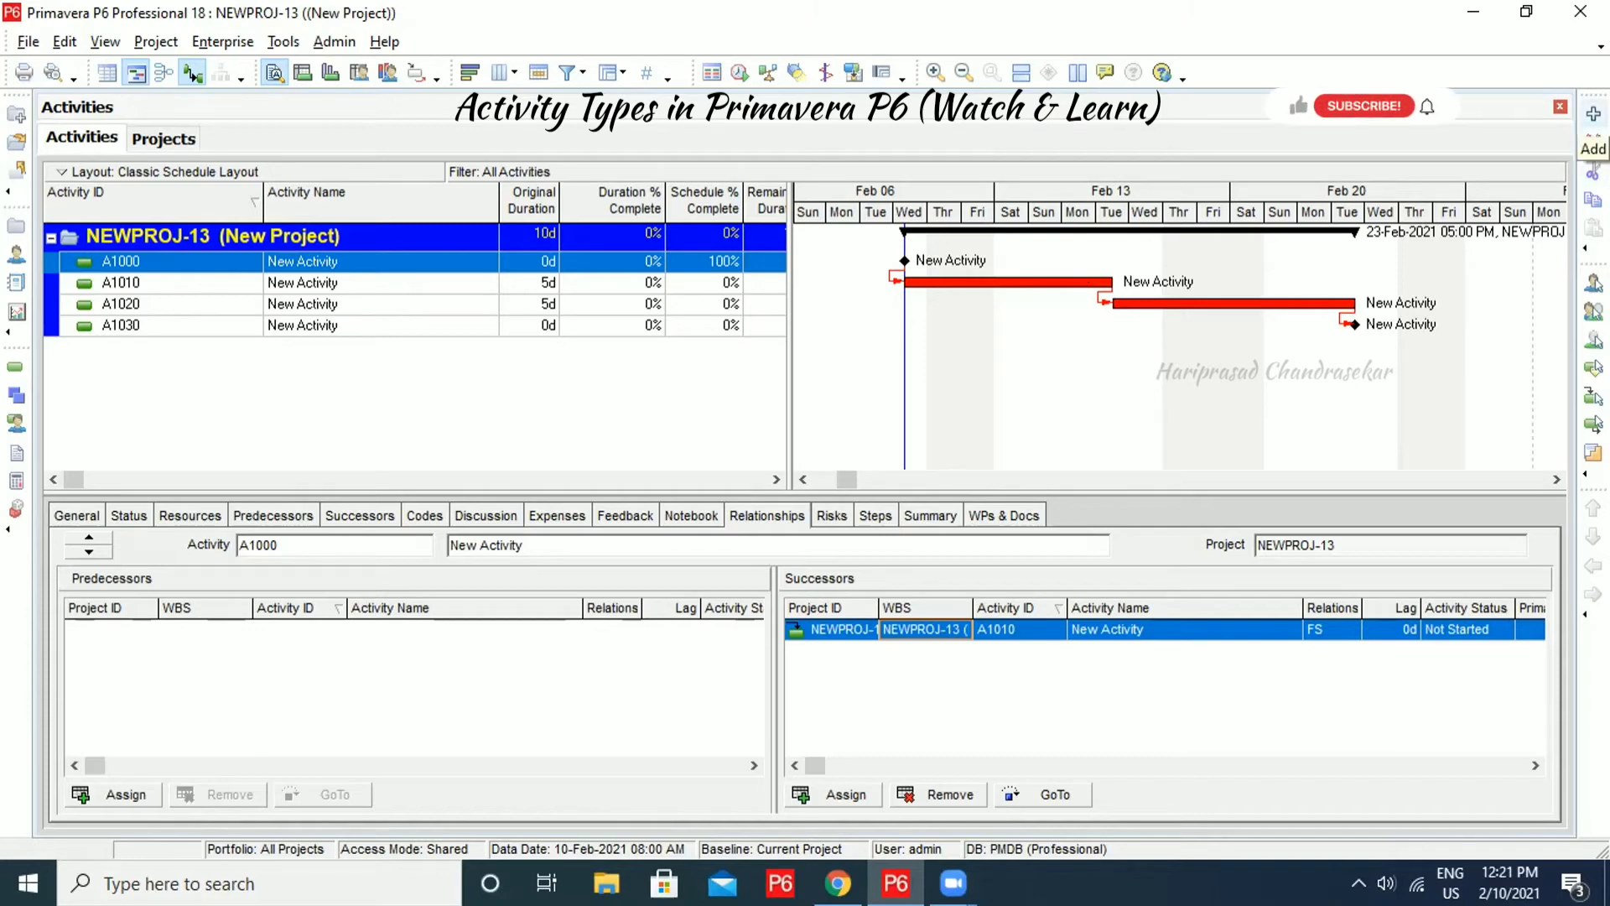
Add activity A1040 with A1000 as FS predecessor and A1030 as FS successor
{"action": "left_click", "coordinate": [1594, 113]}
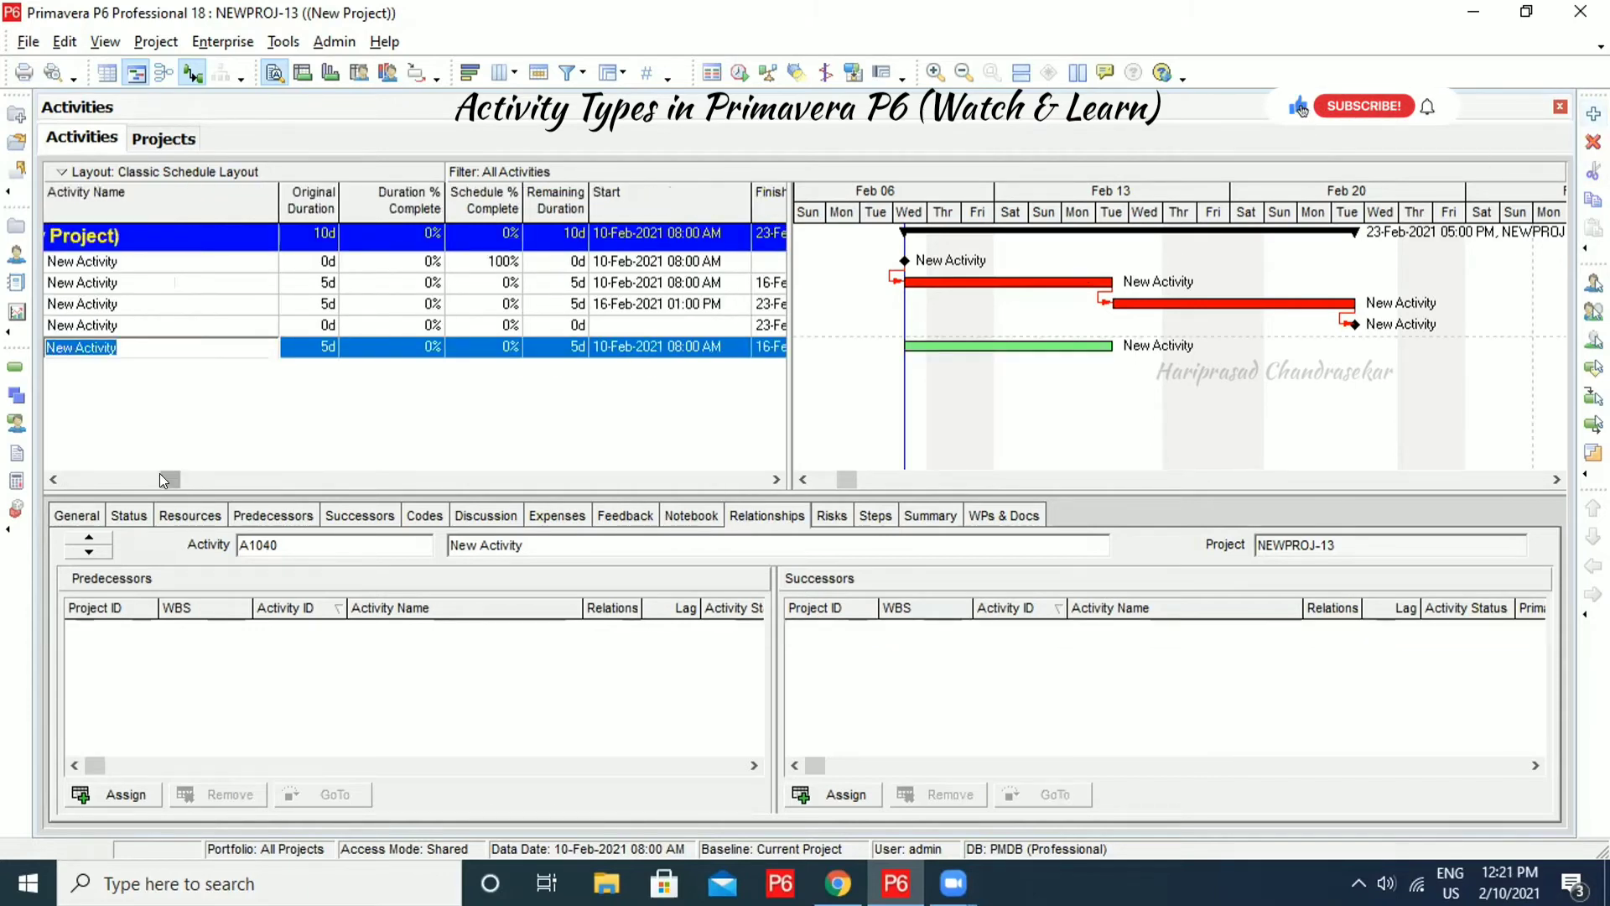
{"action": "left_click", "coordinate": [77, 480]}
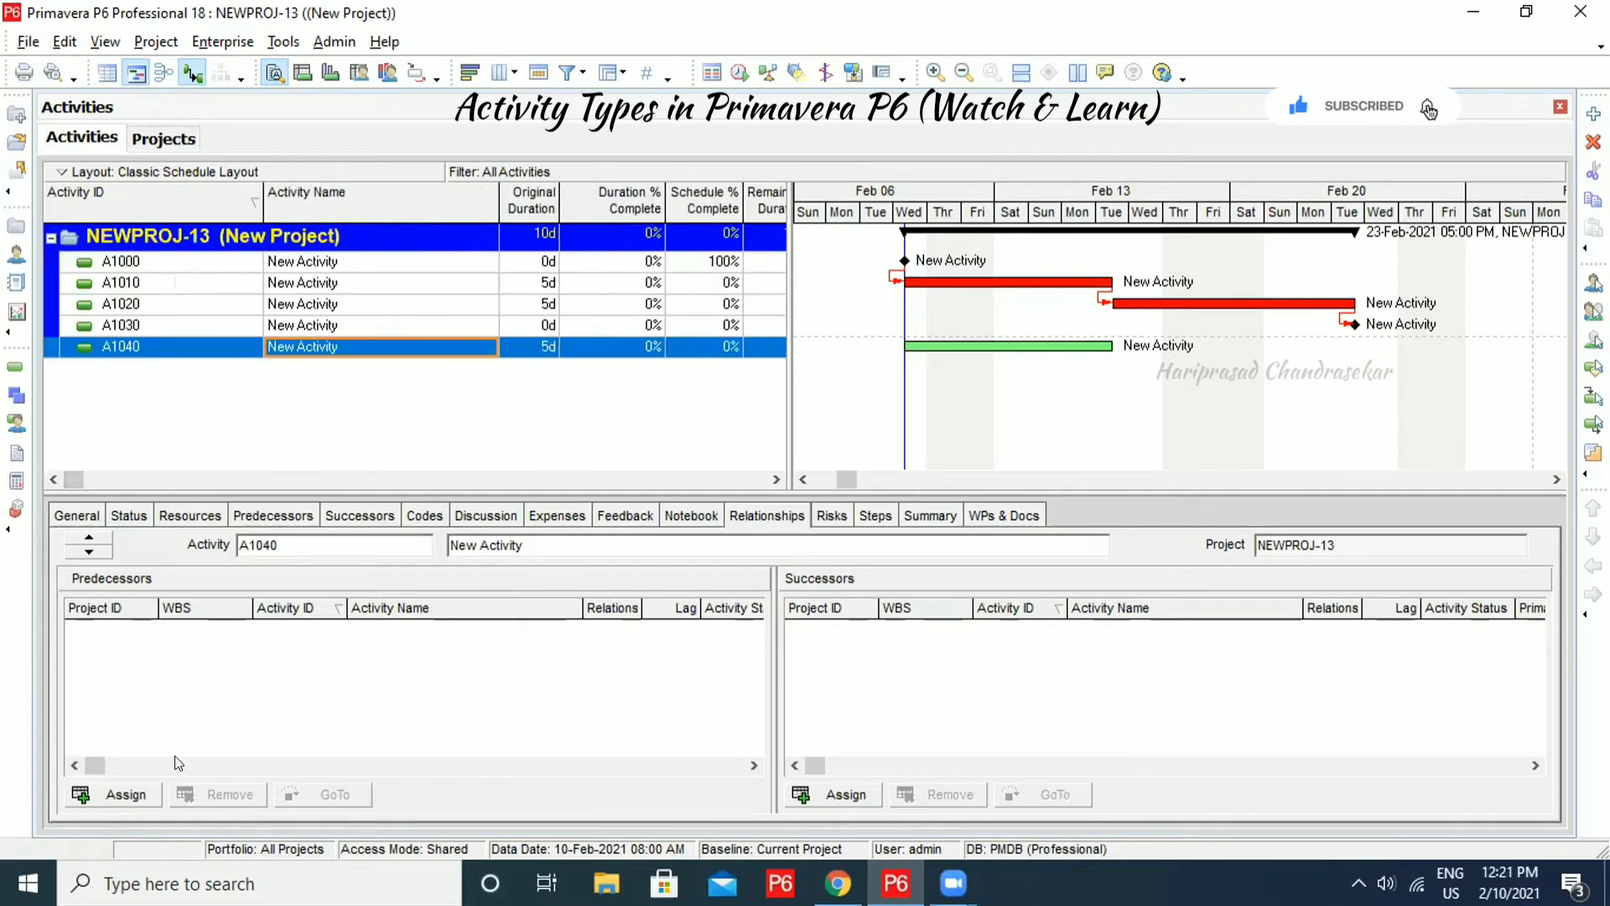
{"action": "left_click", "coordinate": [123, 795]}
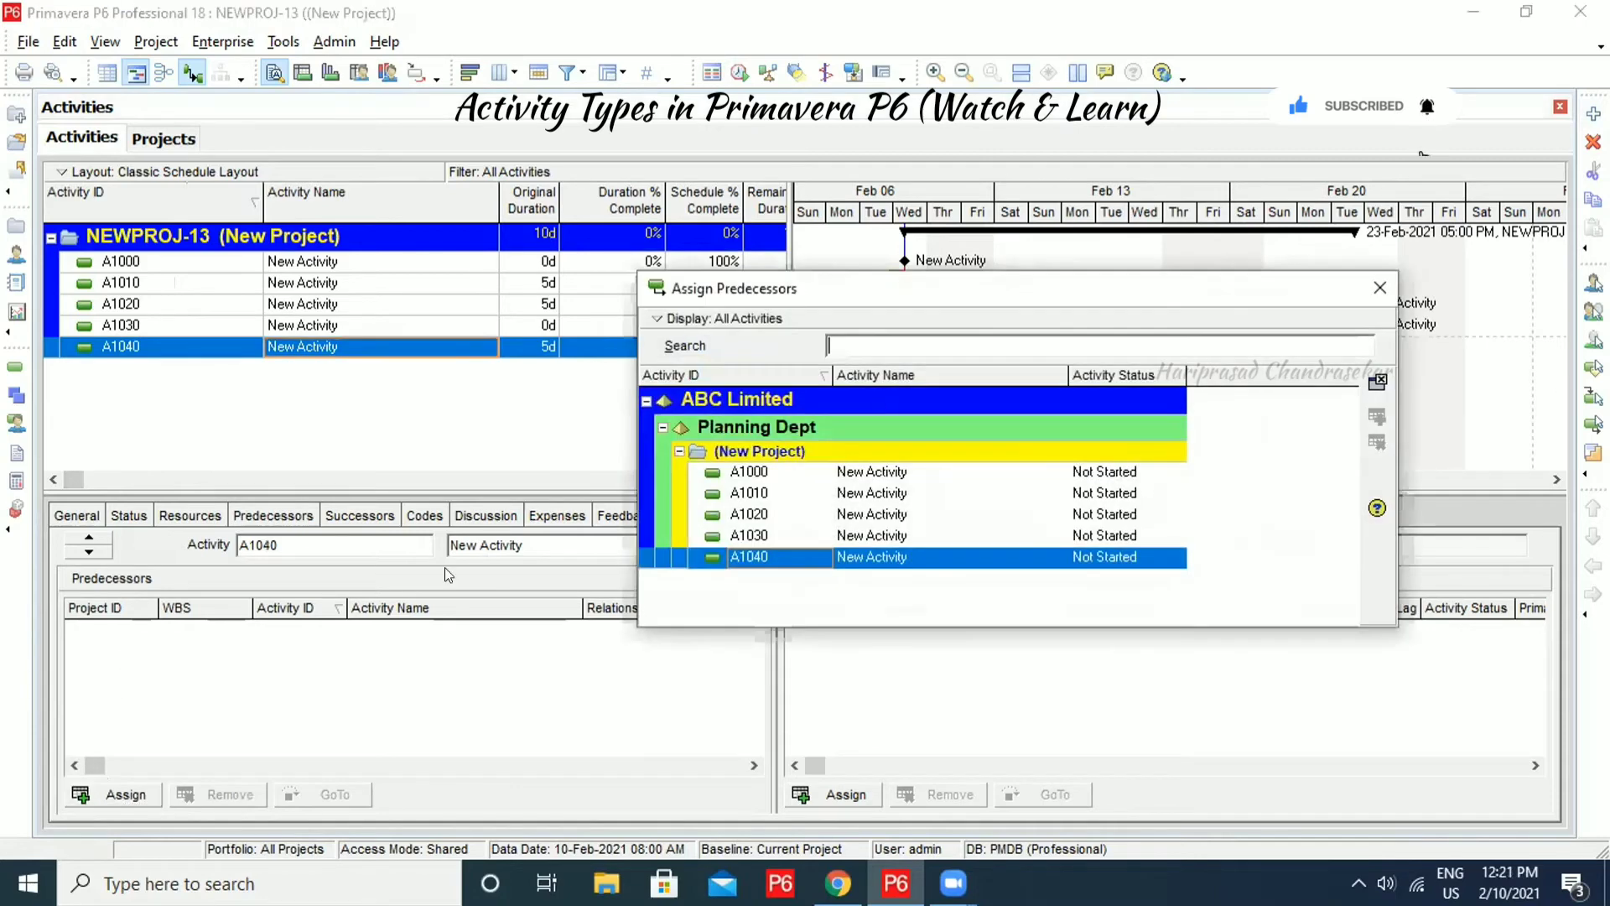
{"action": "double_click", "coordinate": [765, 471]}
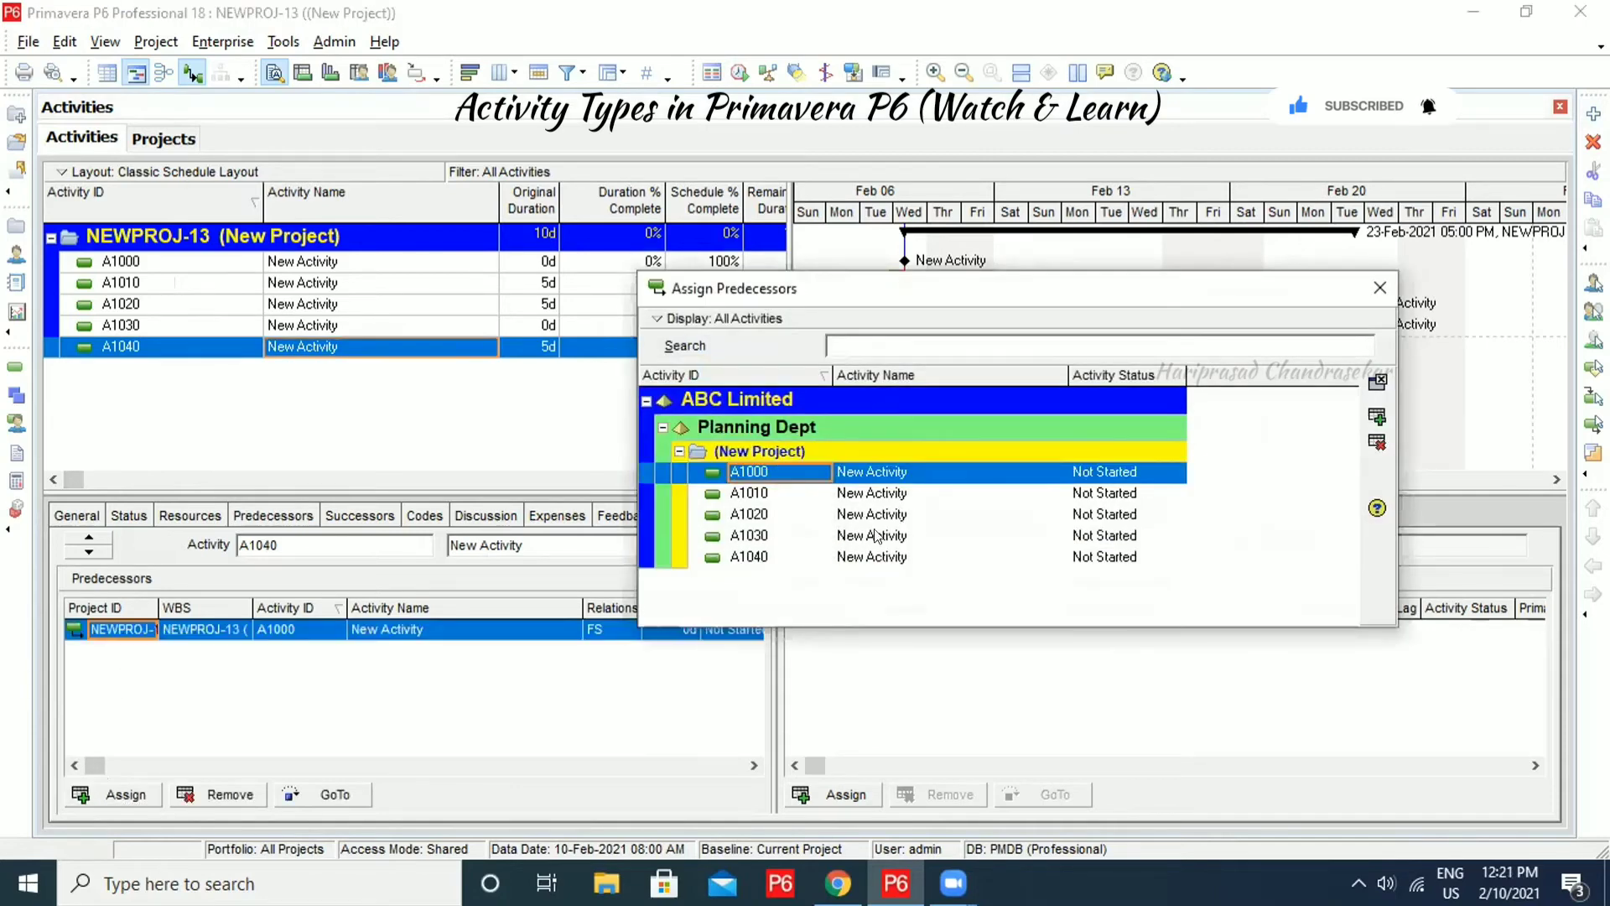
{"action": "left_click", "coordinate": [1379, 288]}
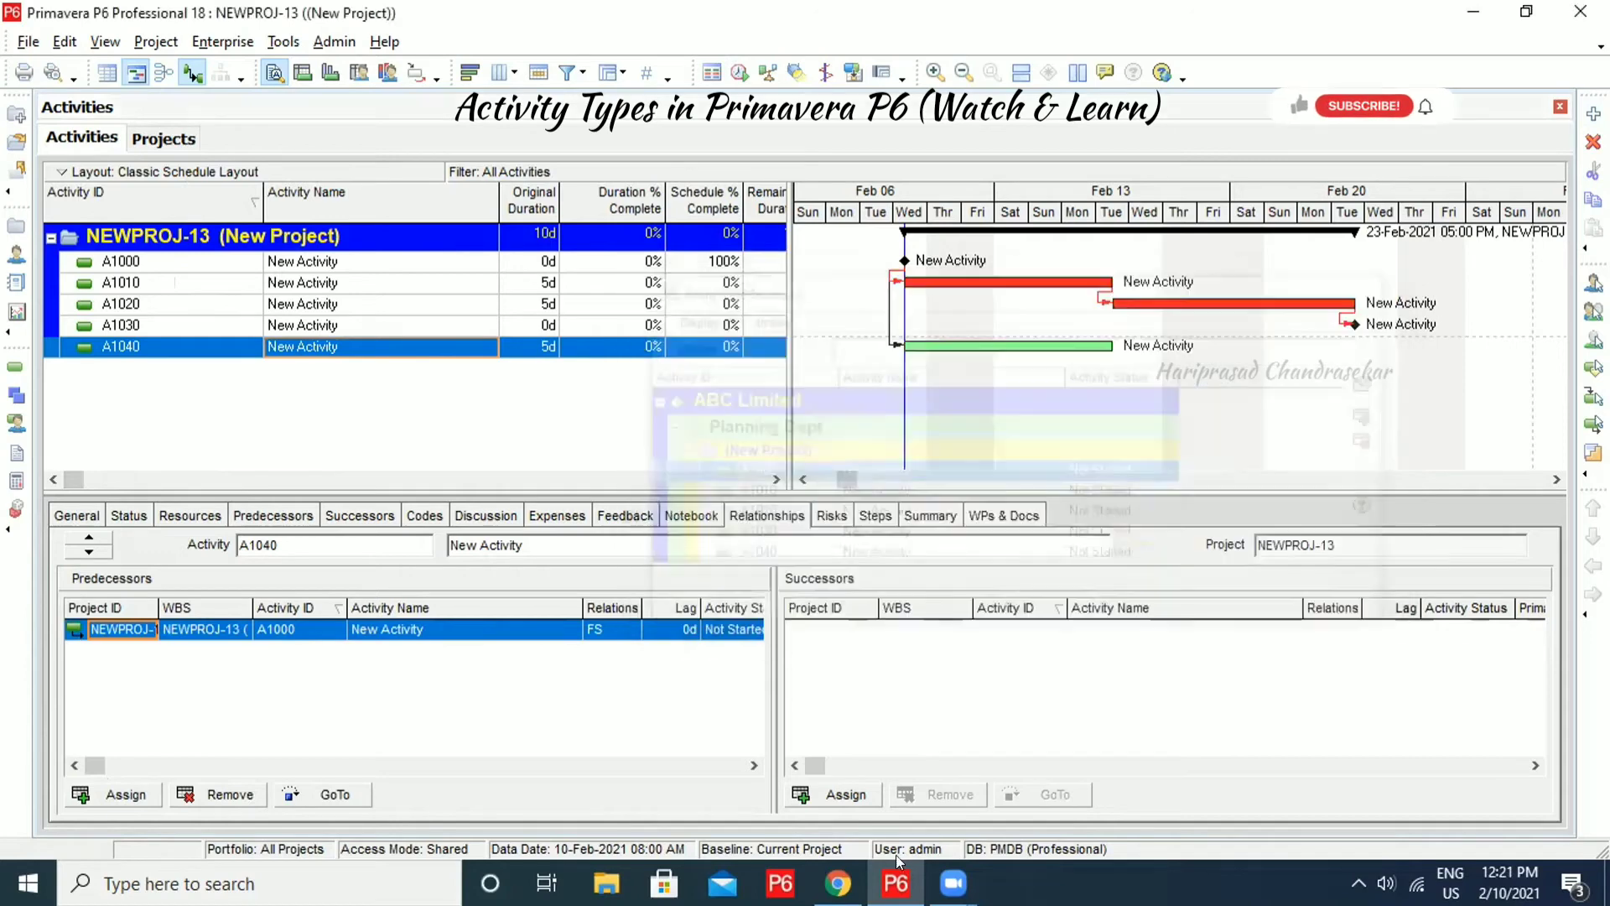
{"action": "left_click", "coordinate": [837, 794]}
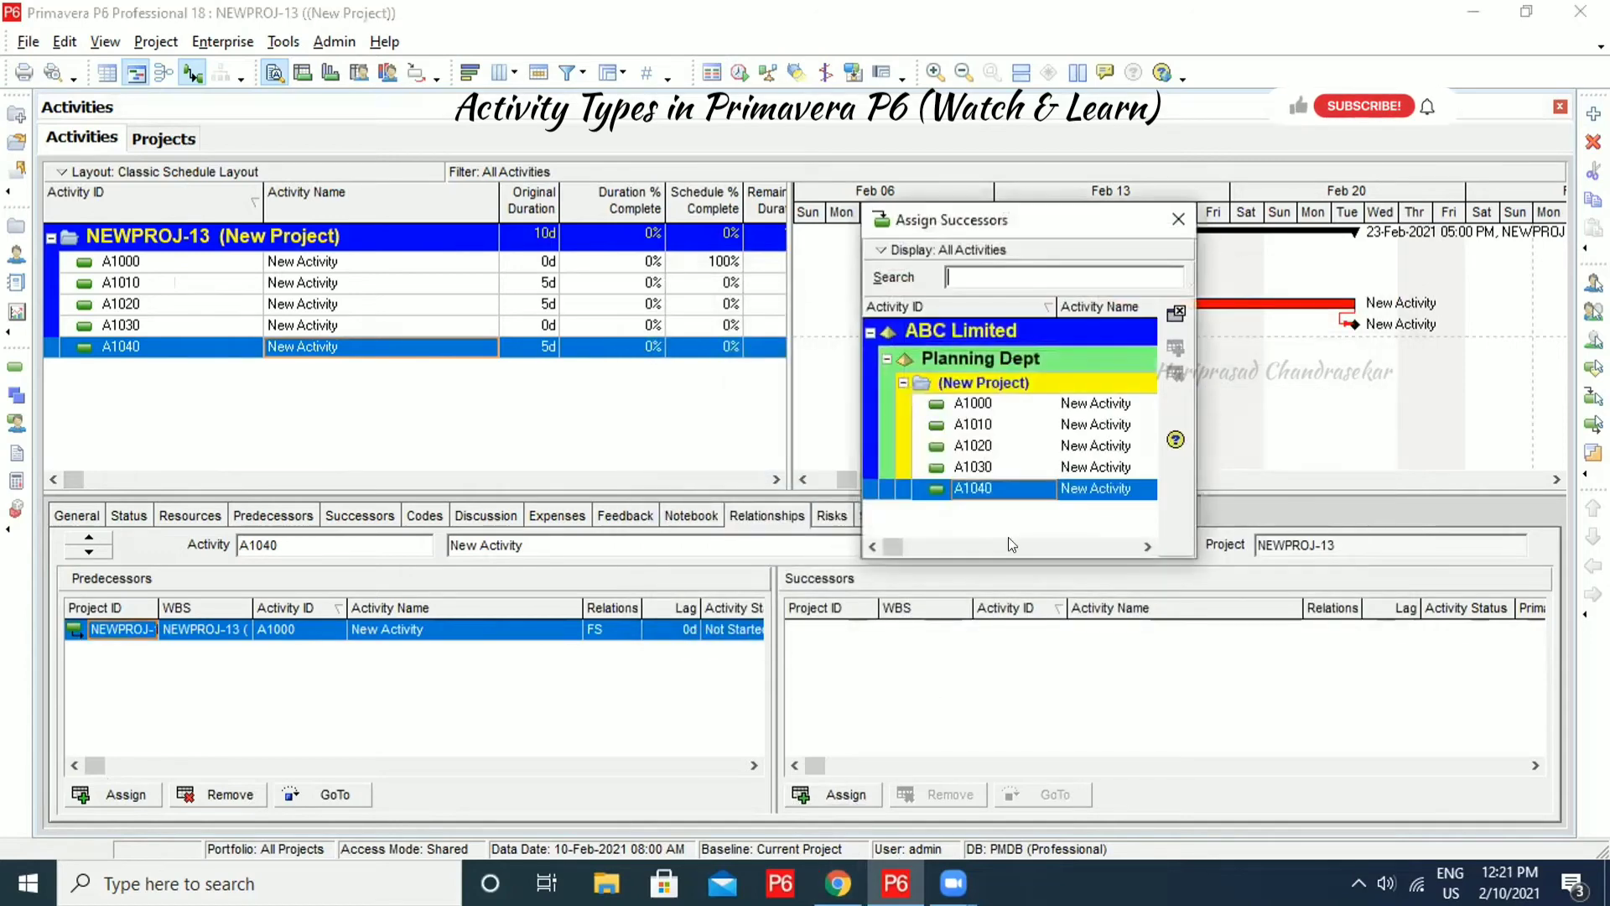
{"action": "double_click", "coordinate": [981, 466]}
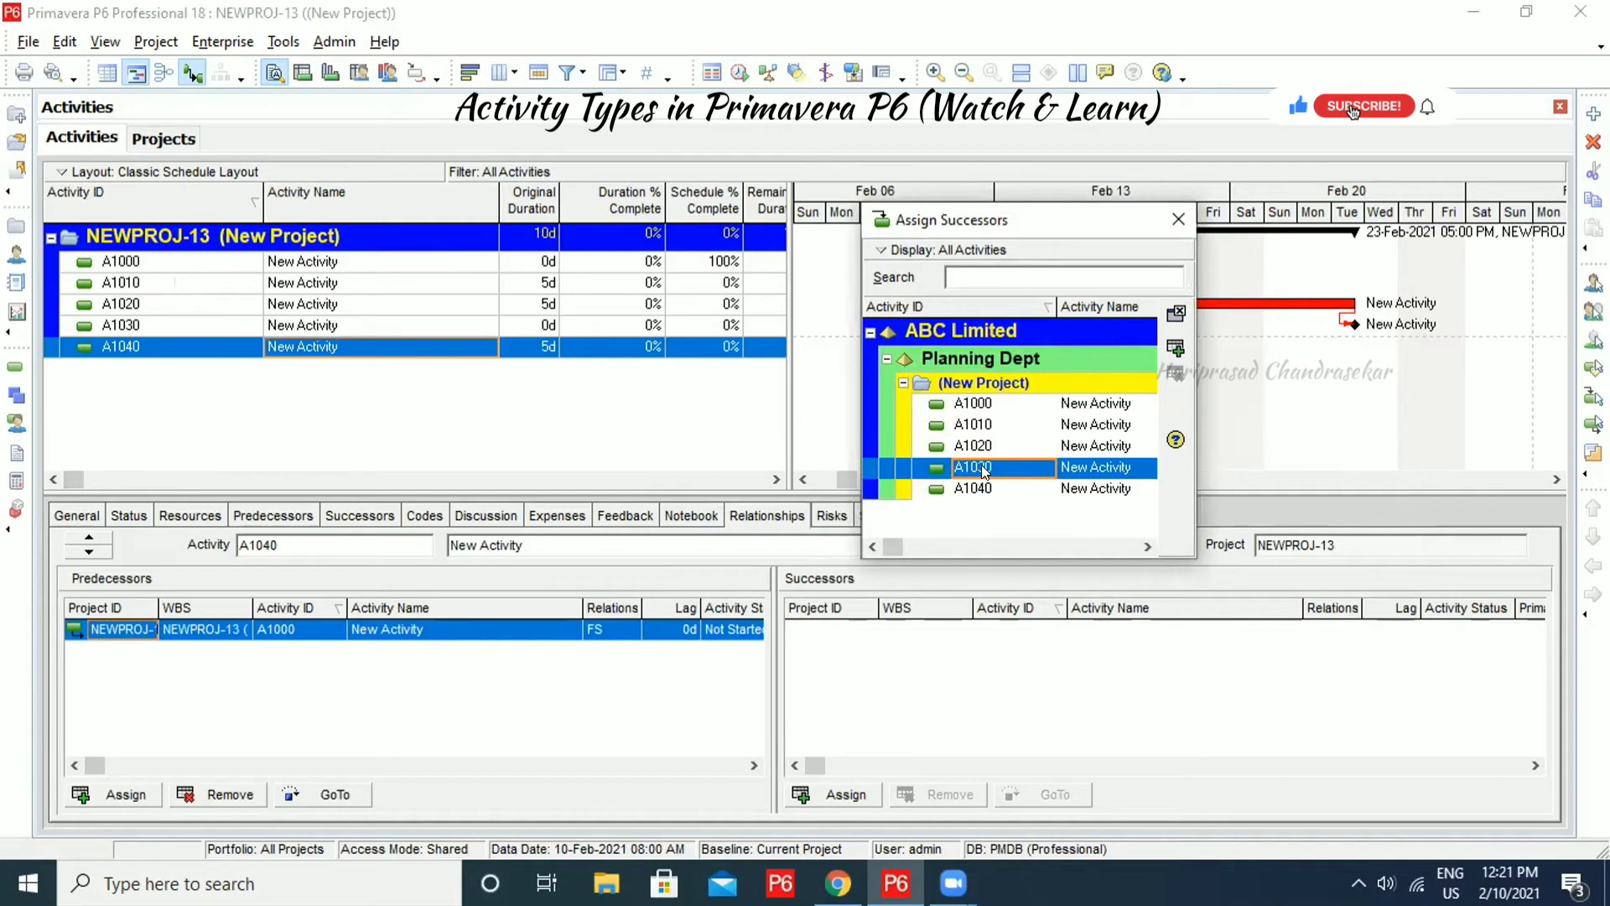
{"action": "left_click", "coordinate": [1179, 219]}
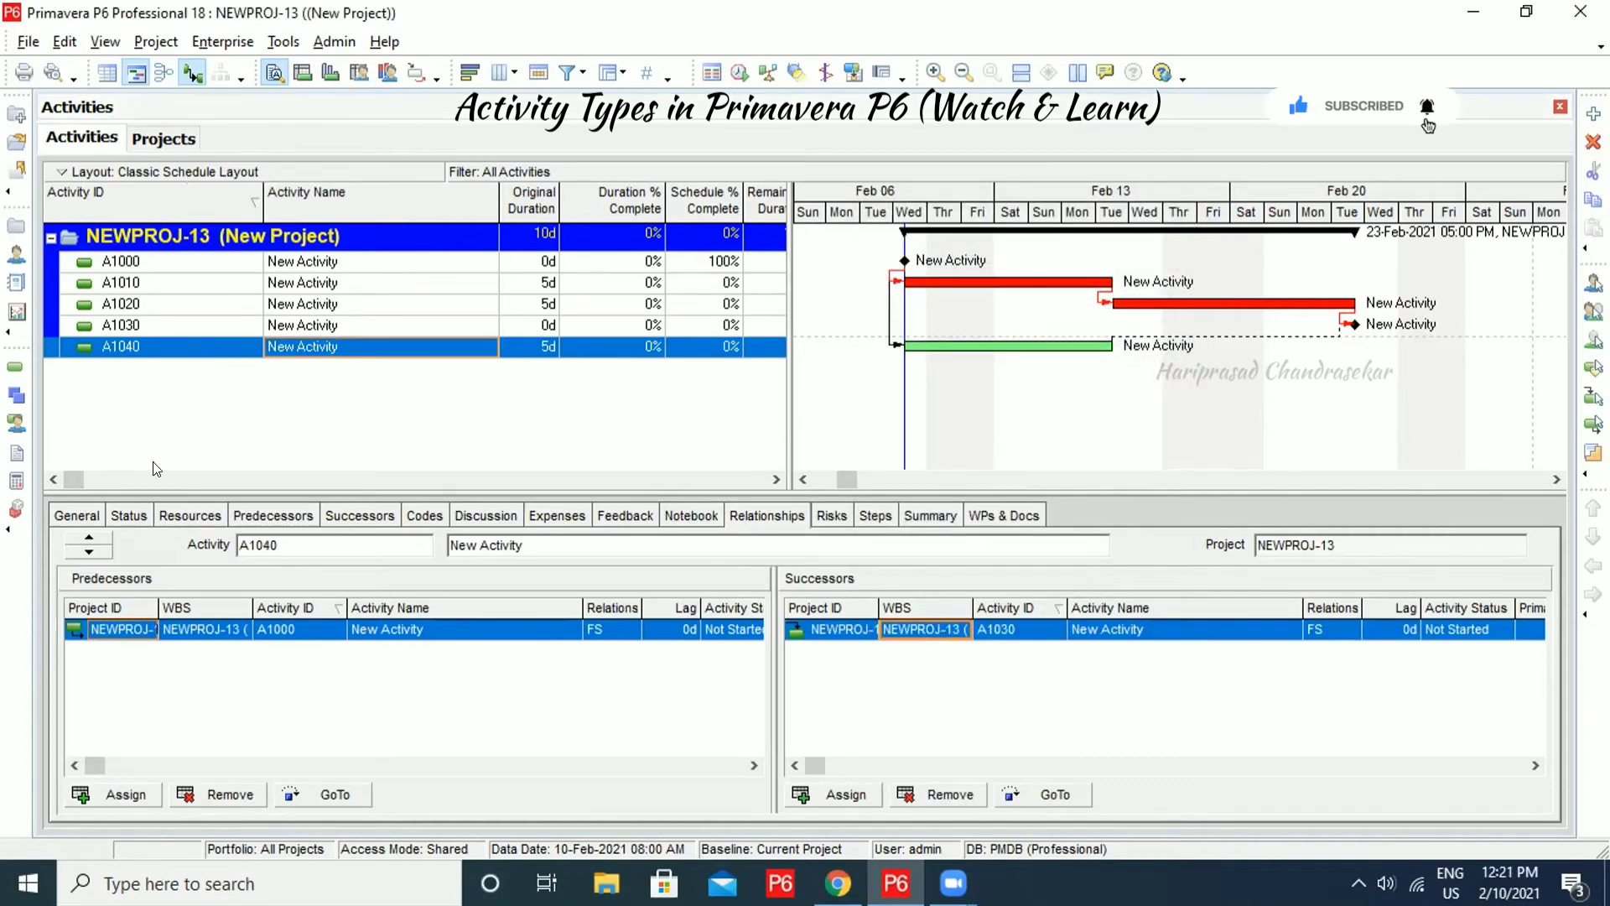
{"action": "left_click", "coordinate": [77, 515]}
Change A1040's Activity Type to Level of Effort
{"action": "left_click", "coordinate": [380, 609]}
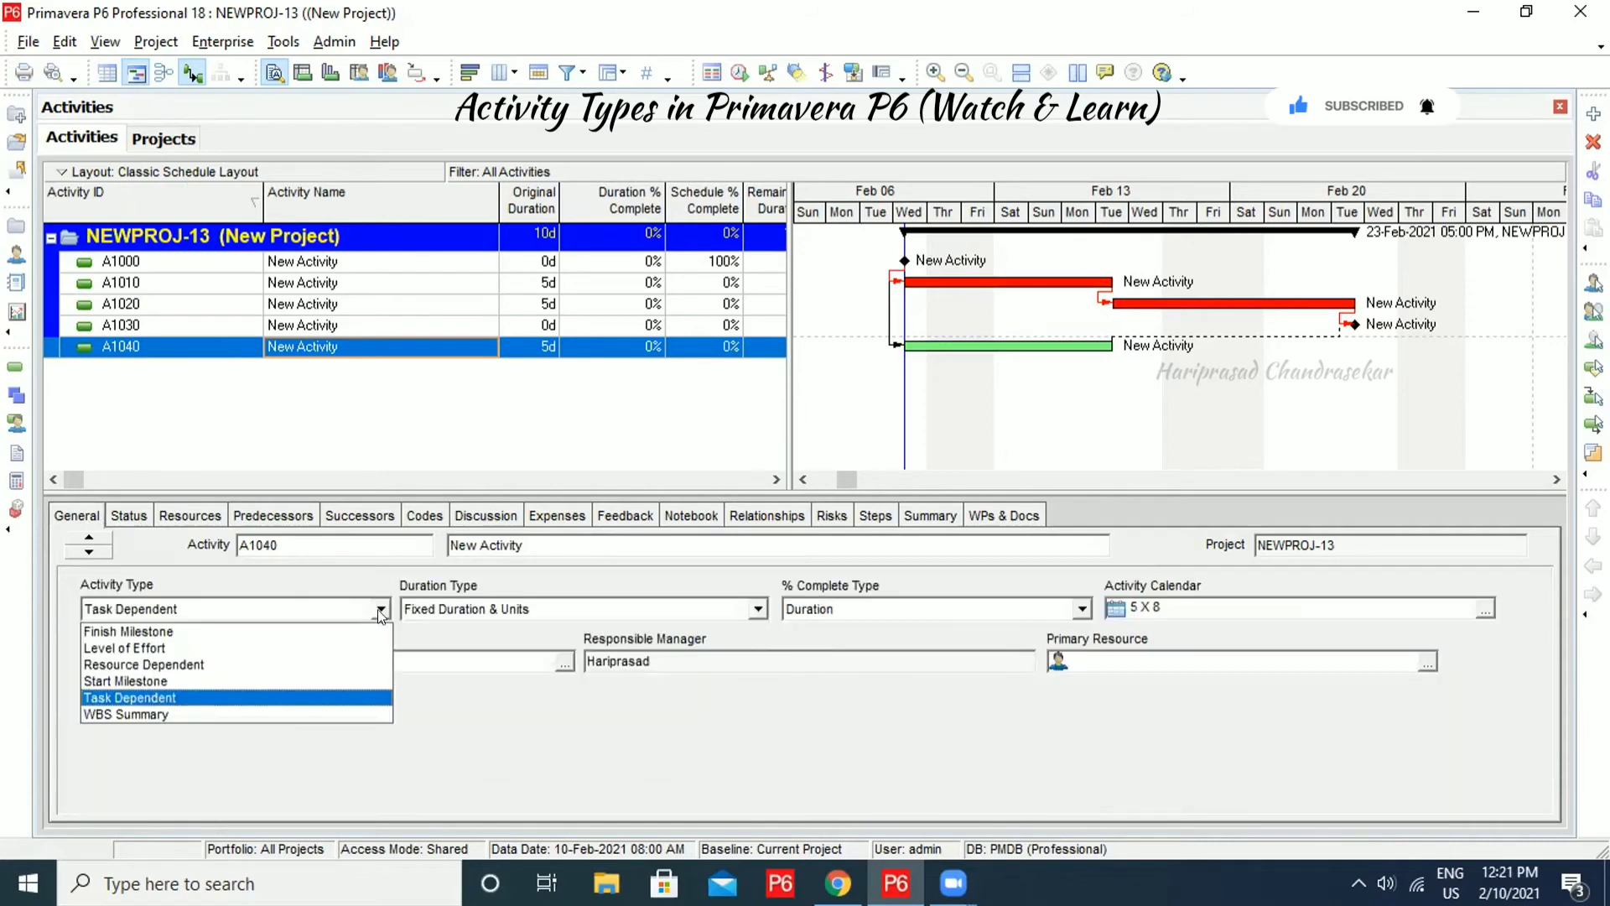
{"action": "left_click", "coordinate": [293, 646]}
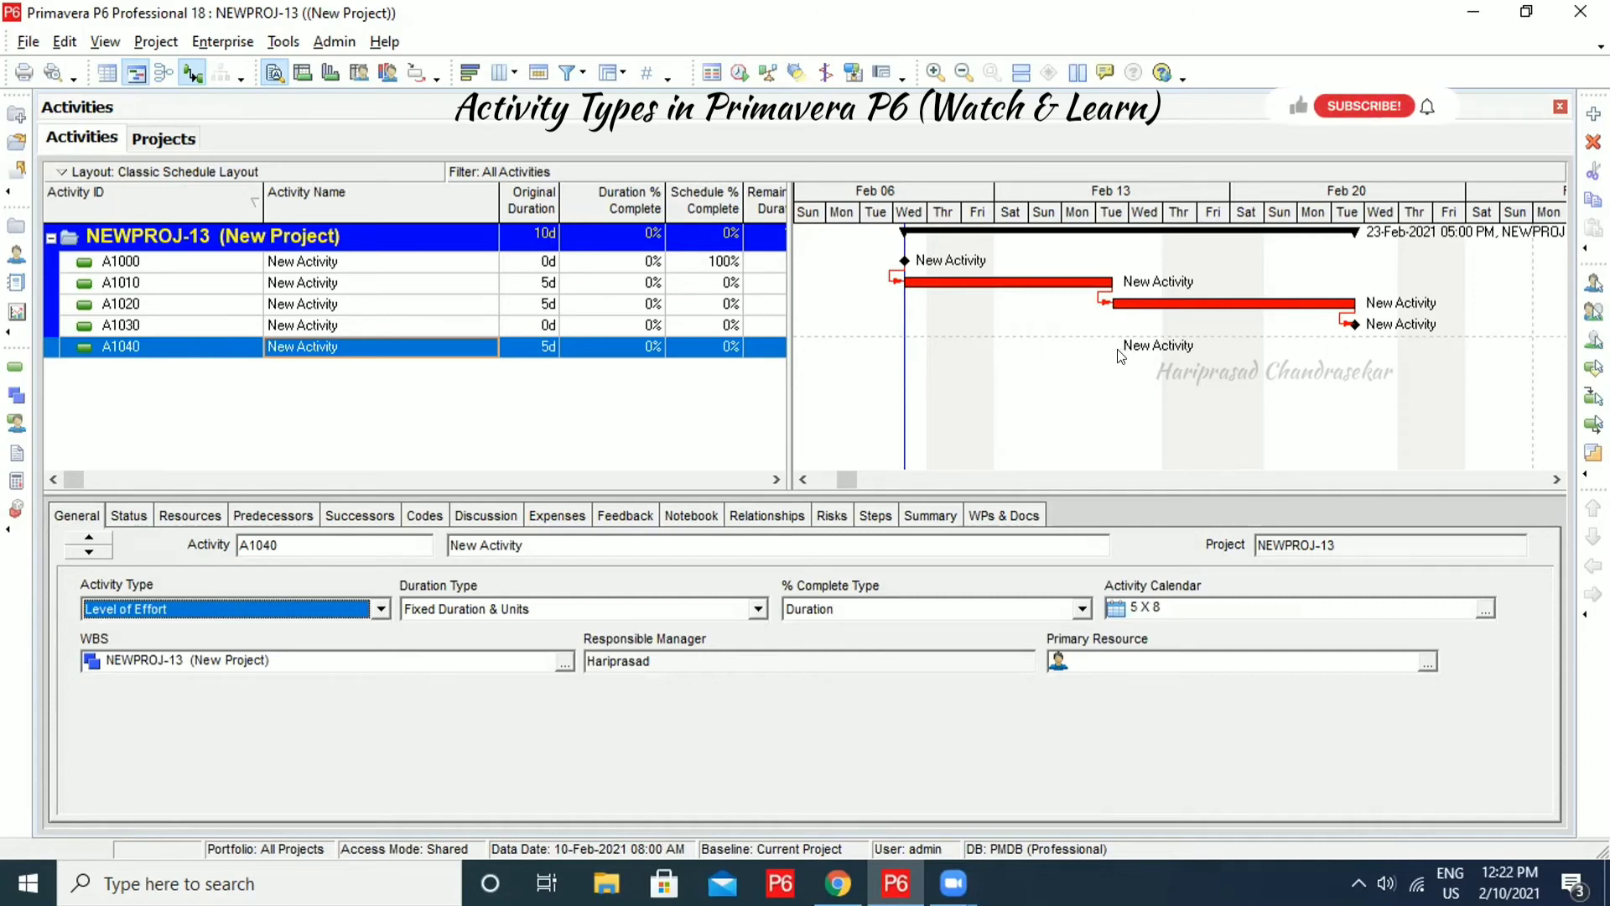
Turn on Display for the Remaining Level of Effort bar in the Gantt Bars settings
{"action": "right_click", "coordinate": [1004, 405]}
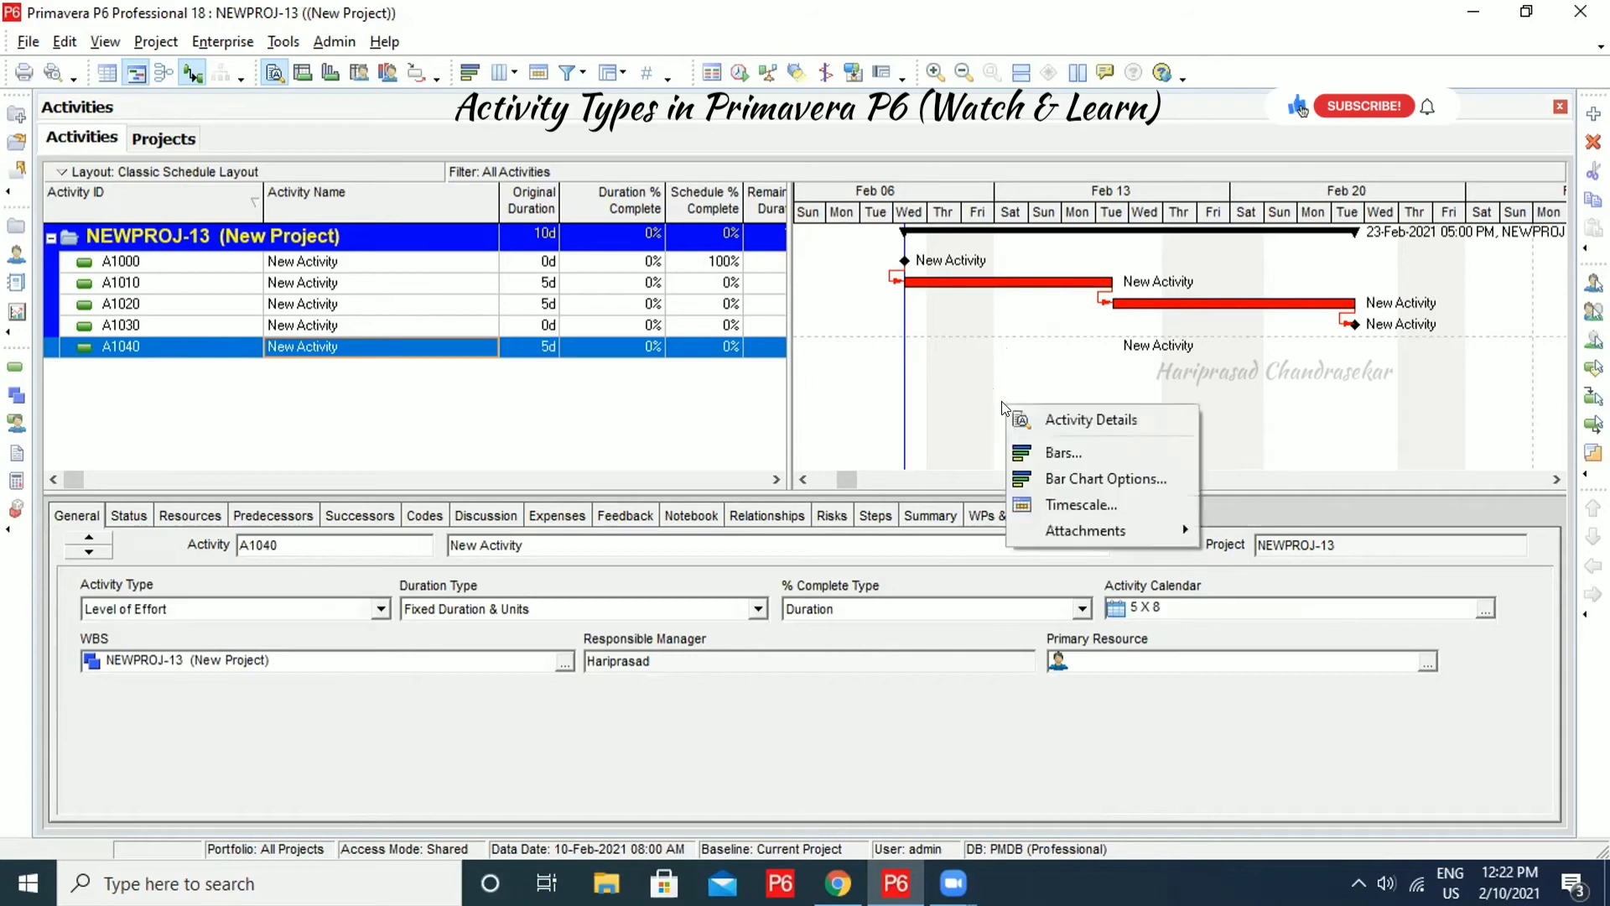
{"action": "left_click", "coordinate": [1077, 451]}
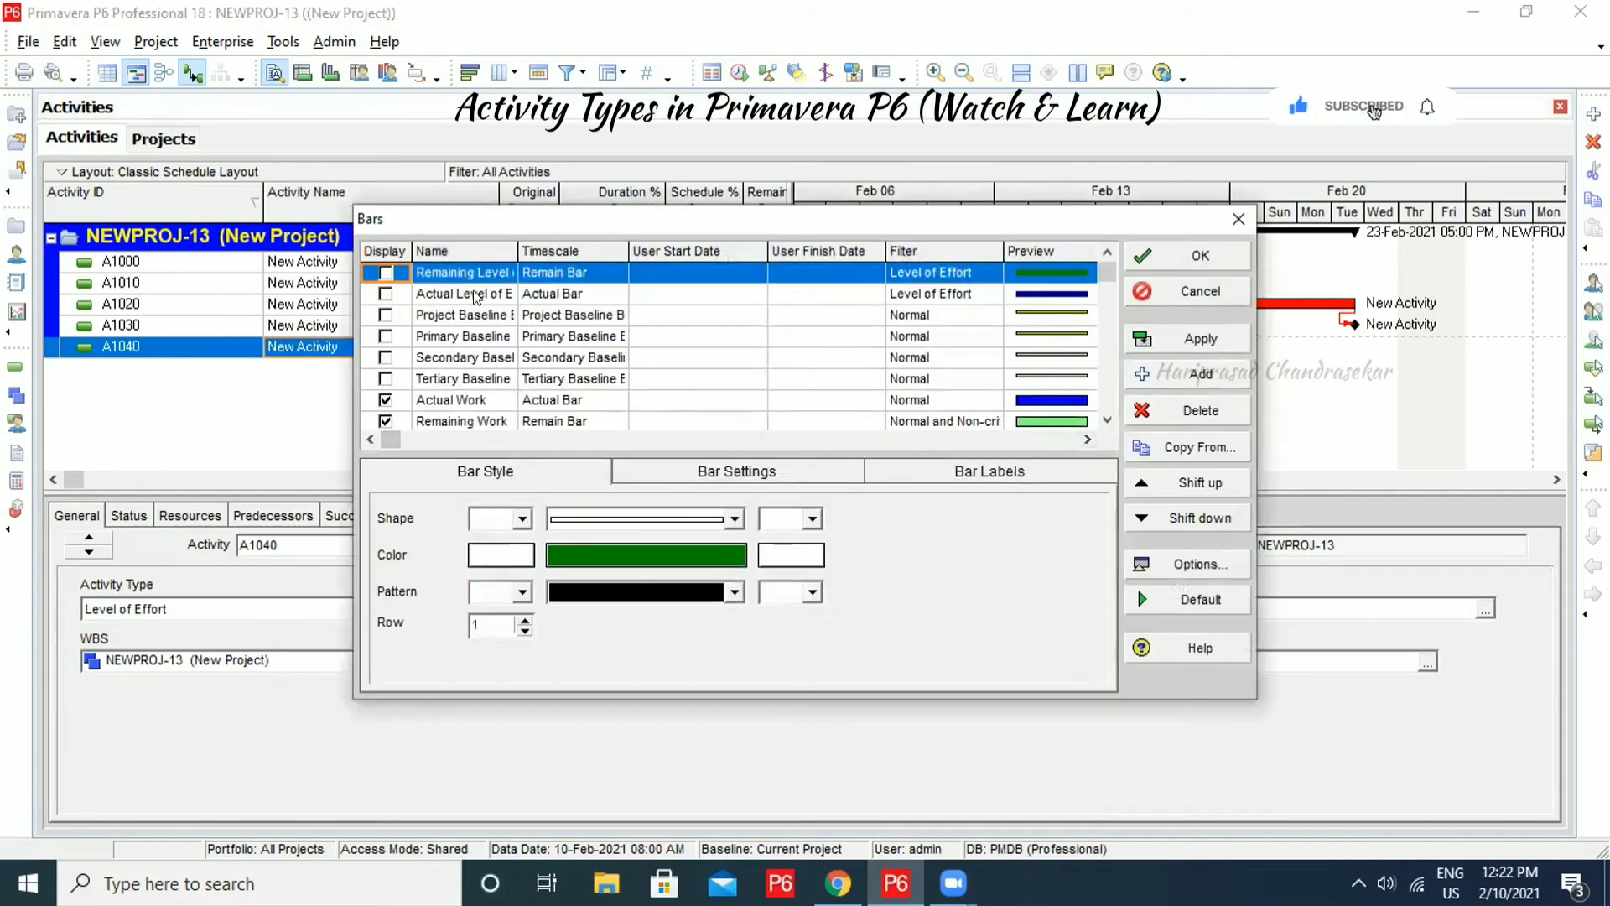
{"action": "double_click", "coordinate": [515, 242]}
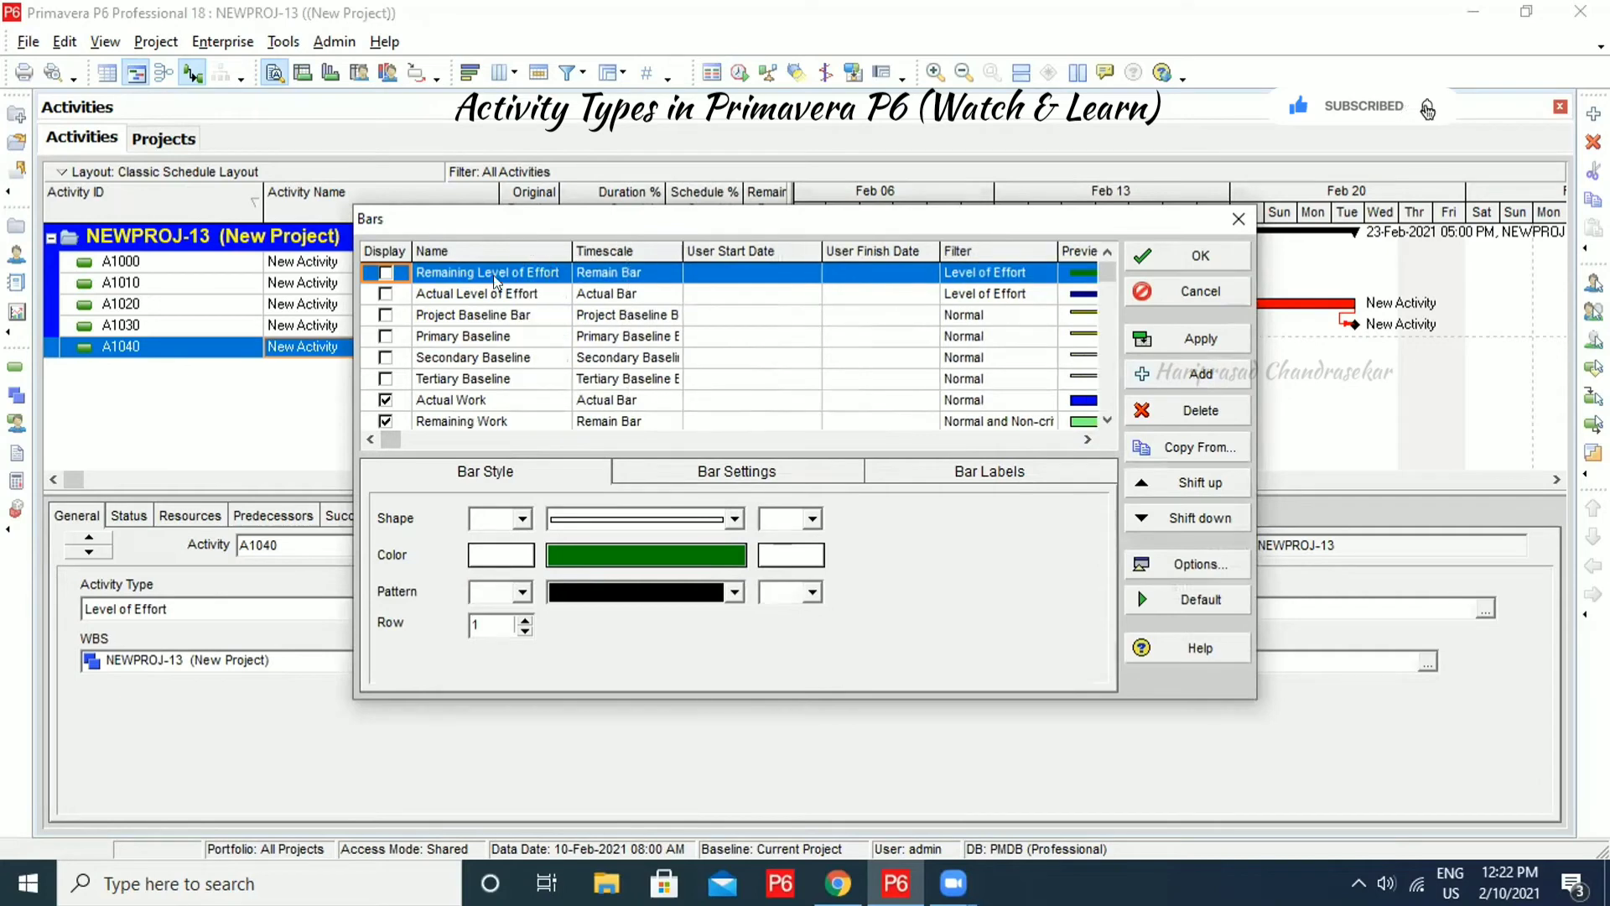
{"action": "left_click", "coordinate": [385, 273]}
{"action": "left_click", "coordinate": [1199, 340]}
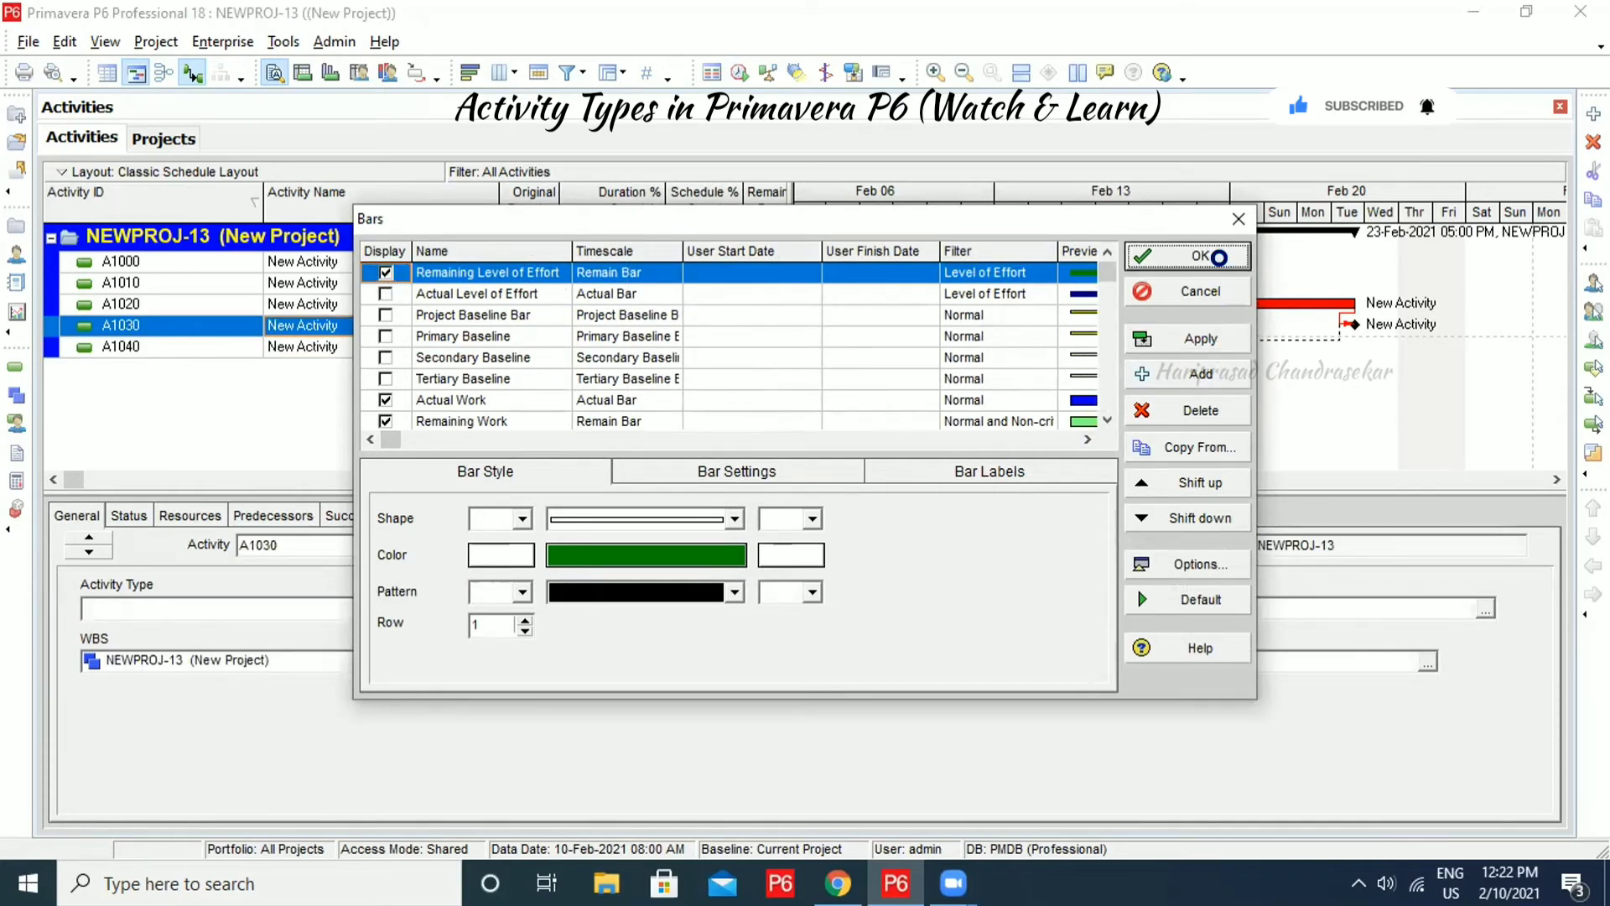
{"action": "left_click", "coordinate": [1205, 256]}
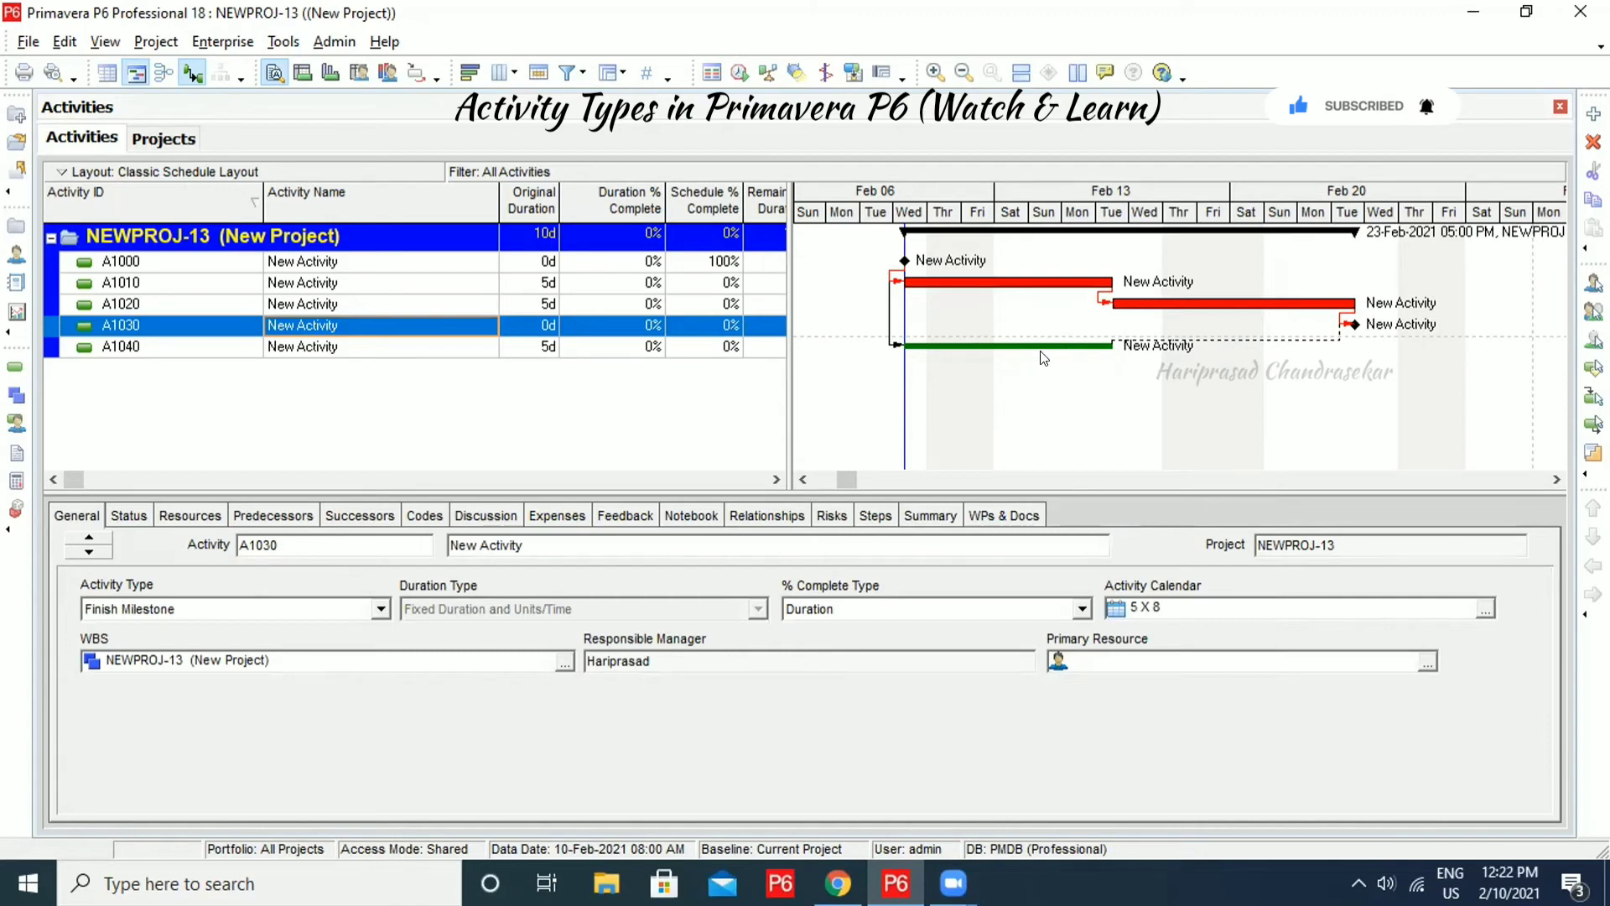
Reschedule the project with F9 and select A1040, now 10 days ending Feb 23
{"action": "key", "text": "F9"}
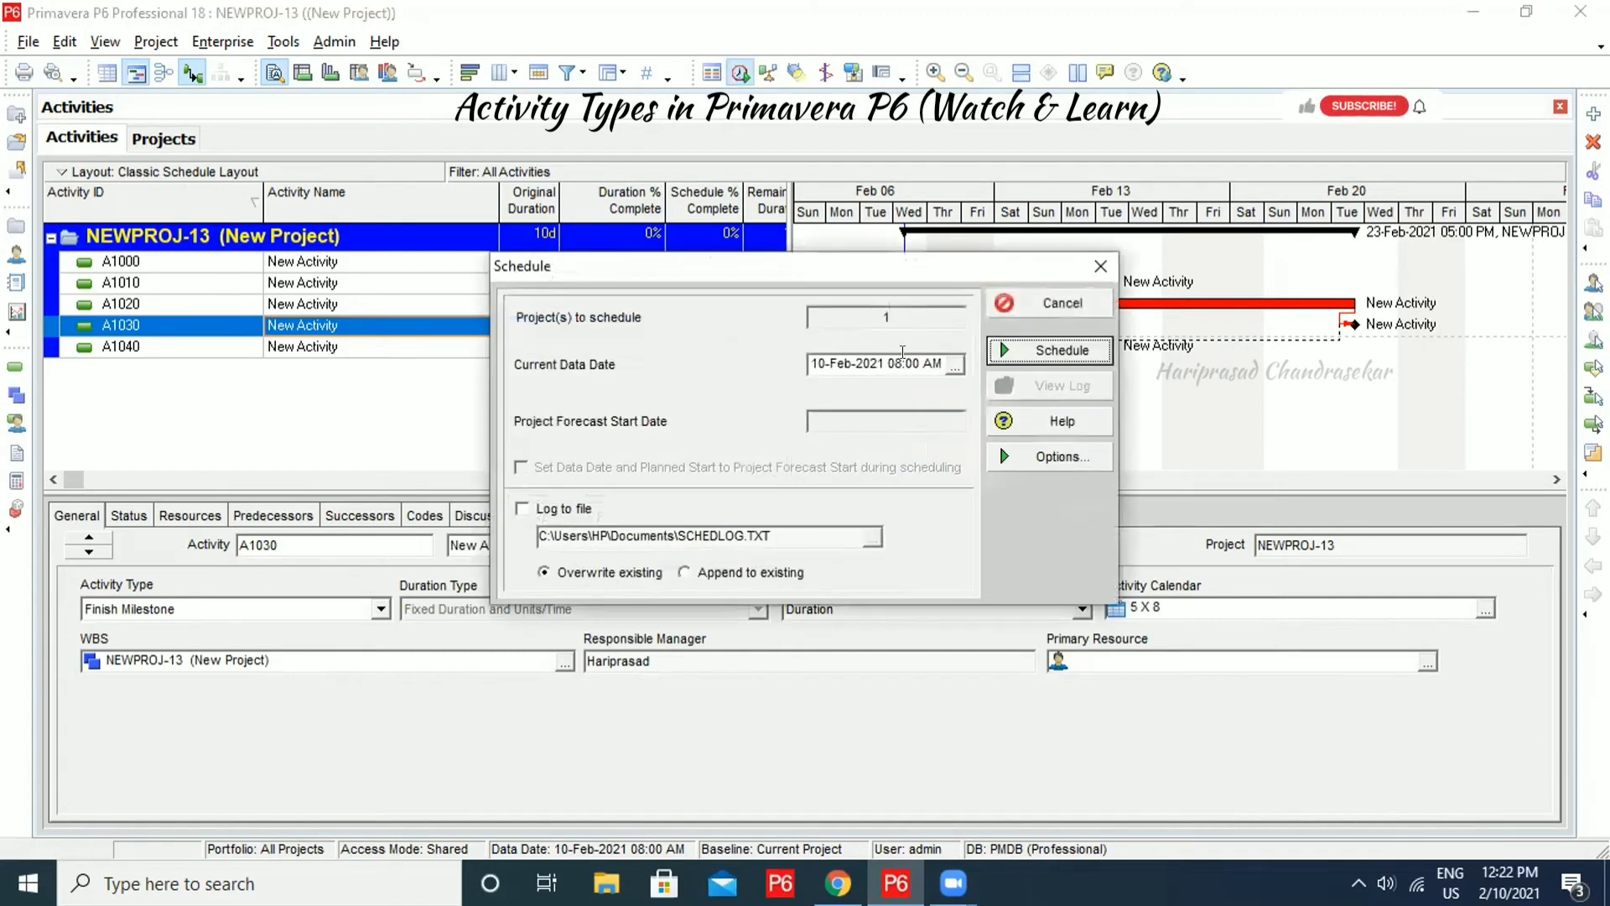
{"action": "left_click", "coordinate": [1029, 352]}
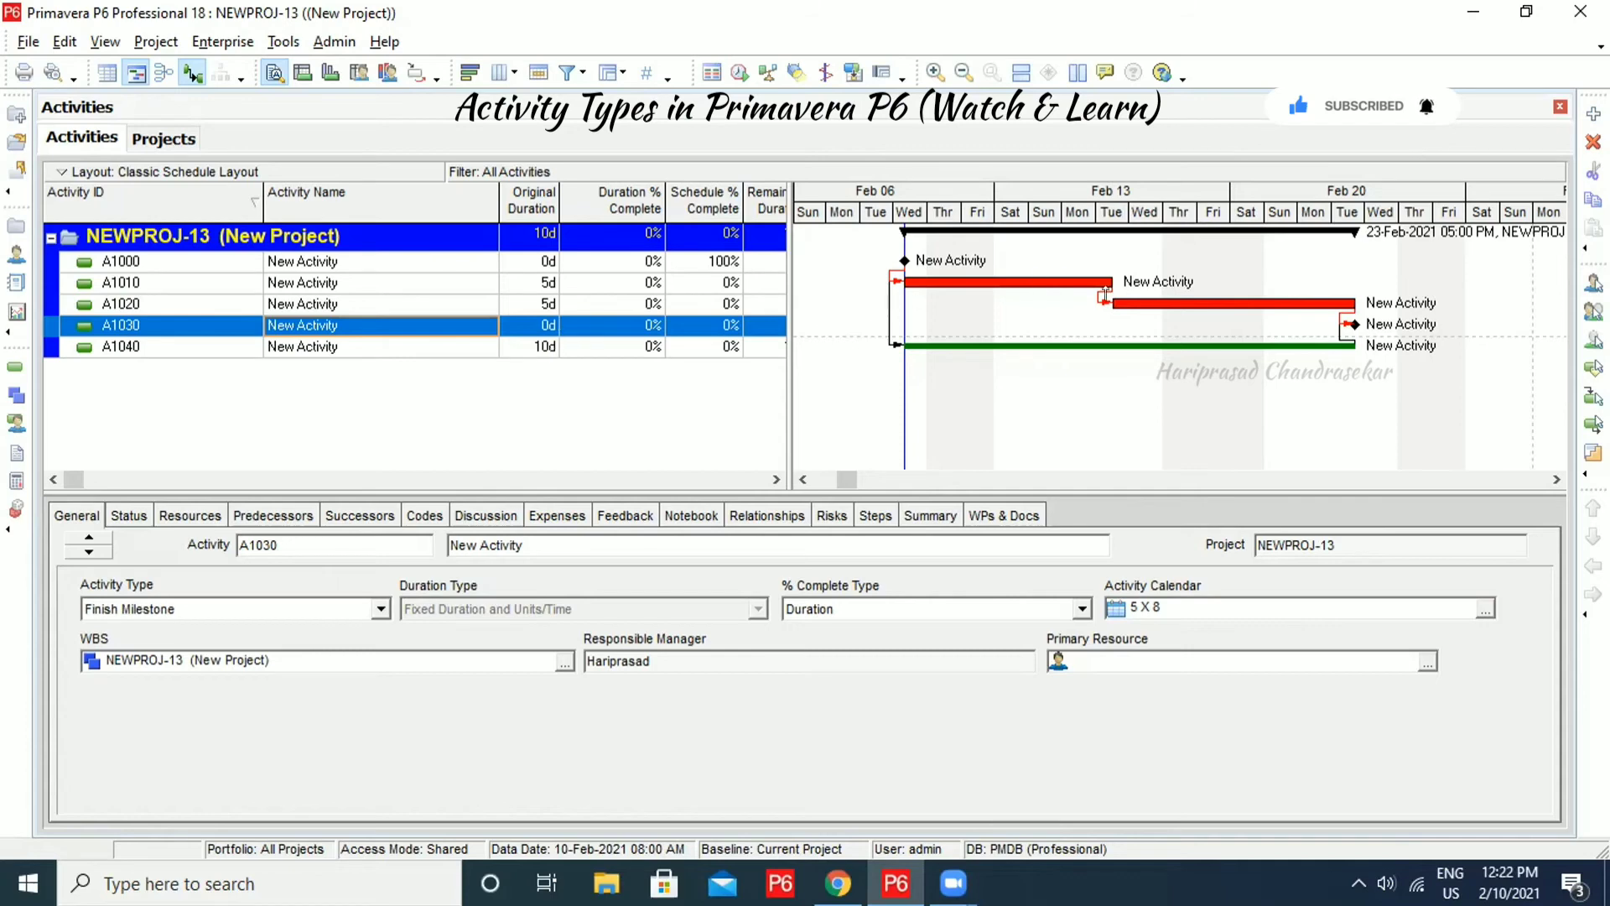
{"action": "left_click", "coordinate": [1179, 353]}
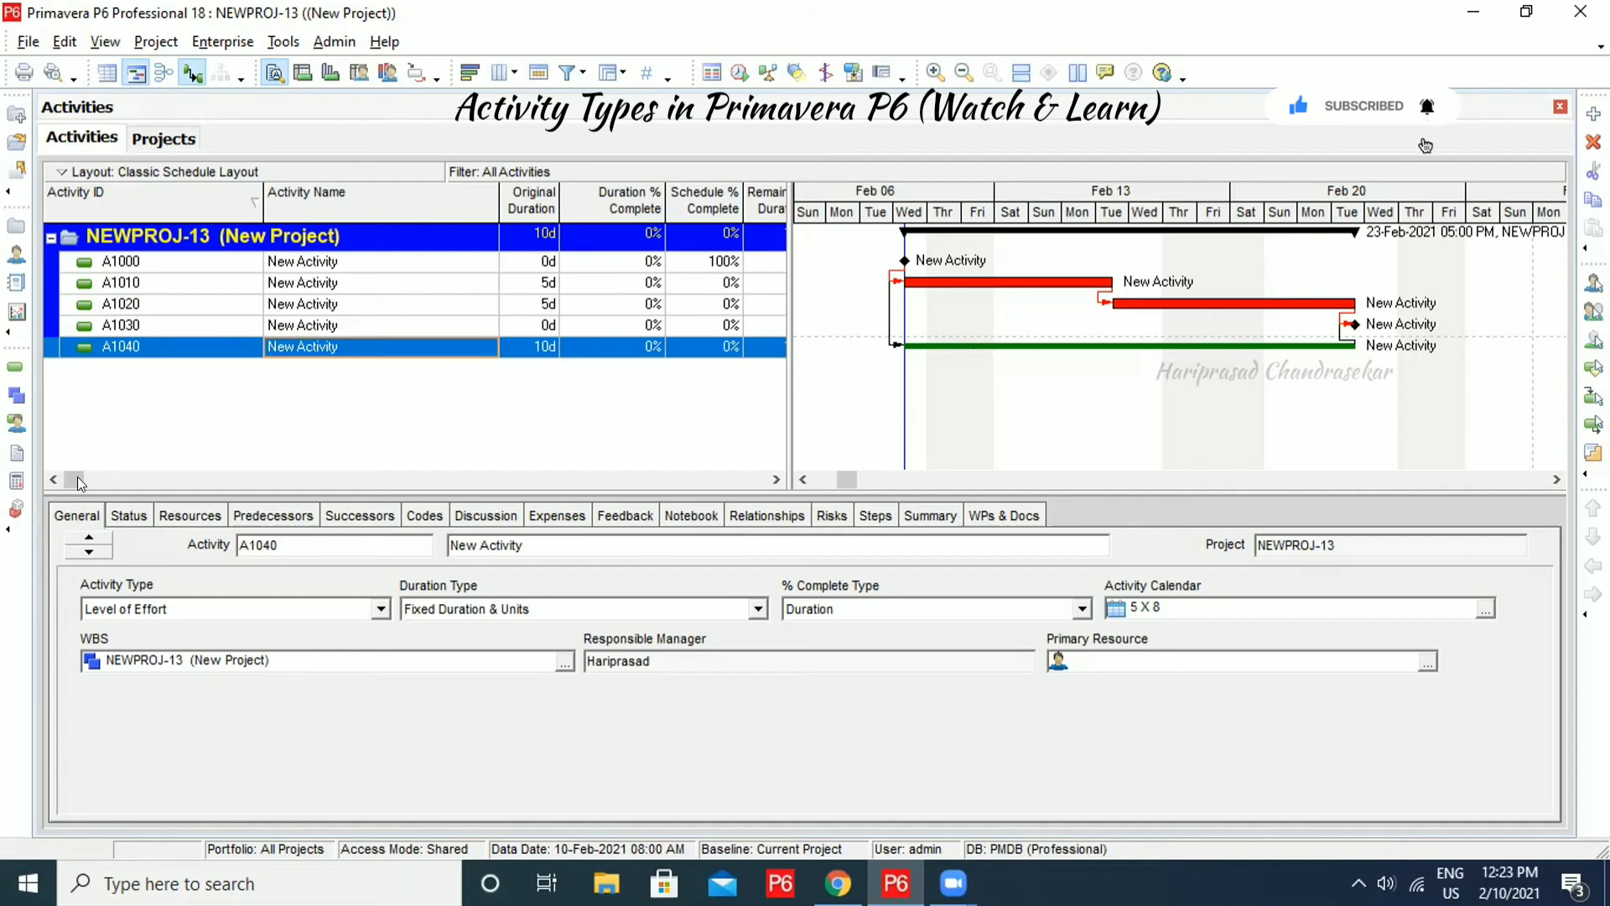
Check A1040 is not critical, then view its Status: 10d duration, 0d total float
{"action": "left_click_drag", "start_coordinate": [76, 480], "coordinate": [773, 482]}
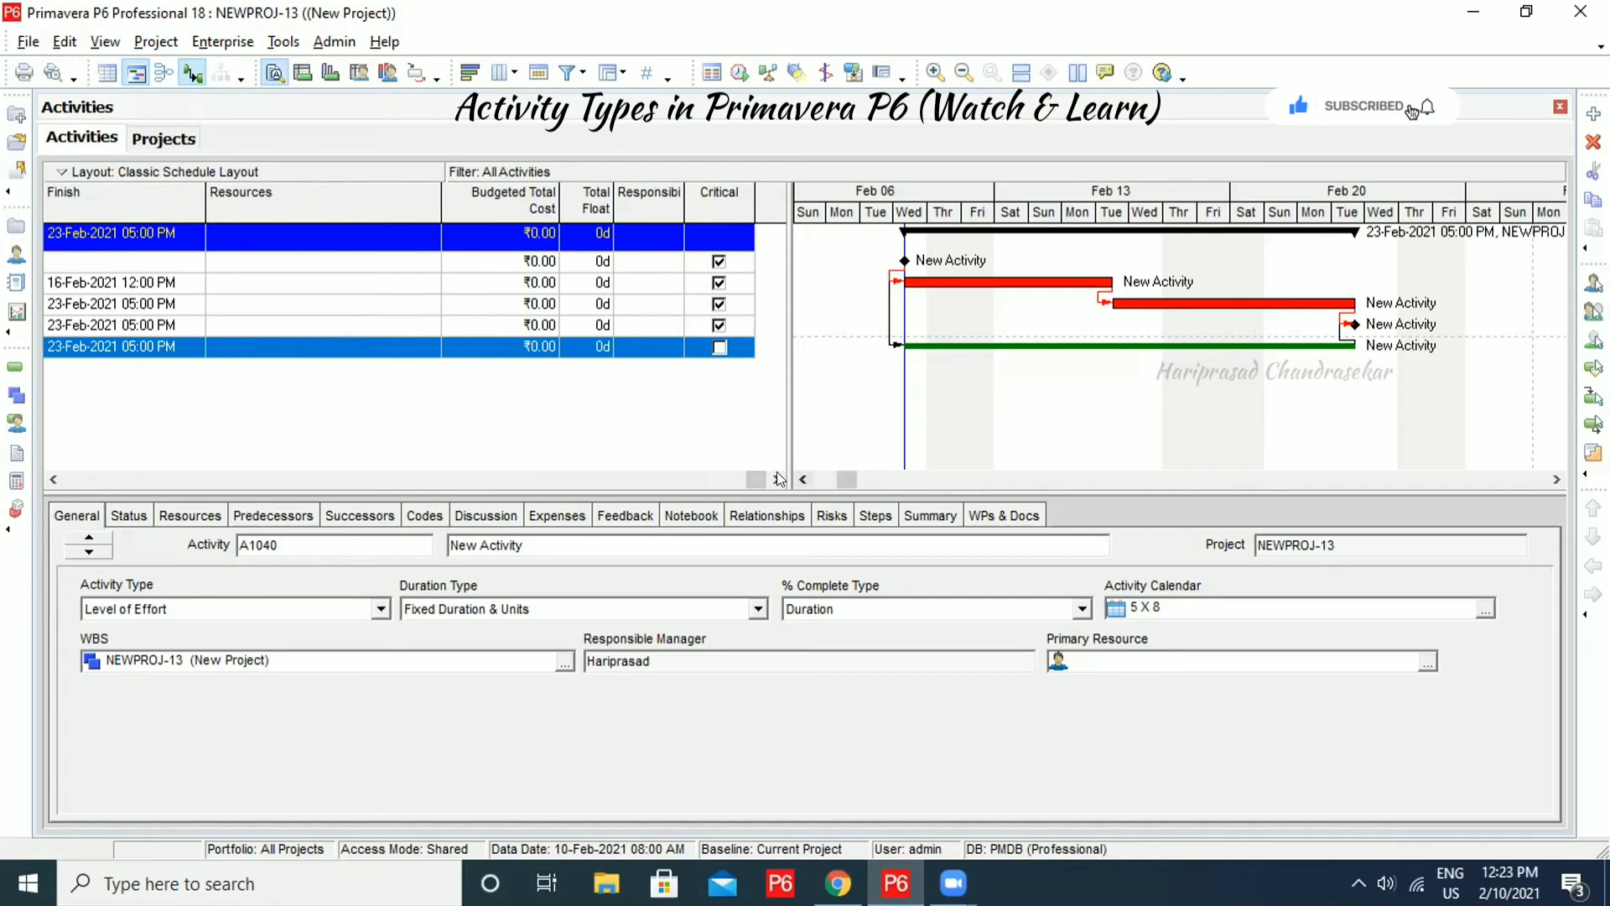
{"action": "left_click_drag", "start_coordinate": [749, 480], "coordinate": [70, 451]}
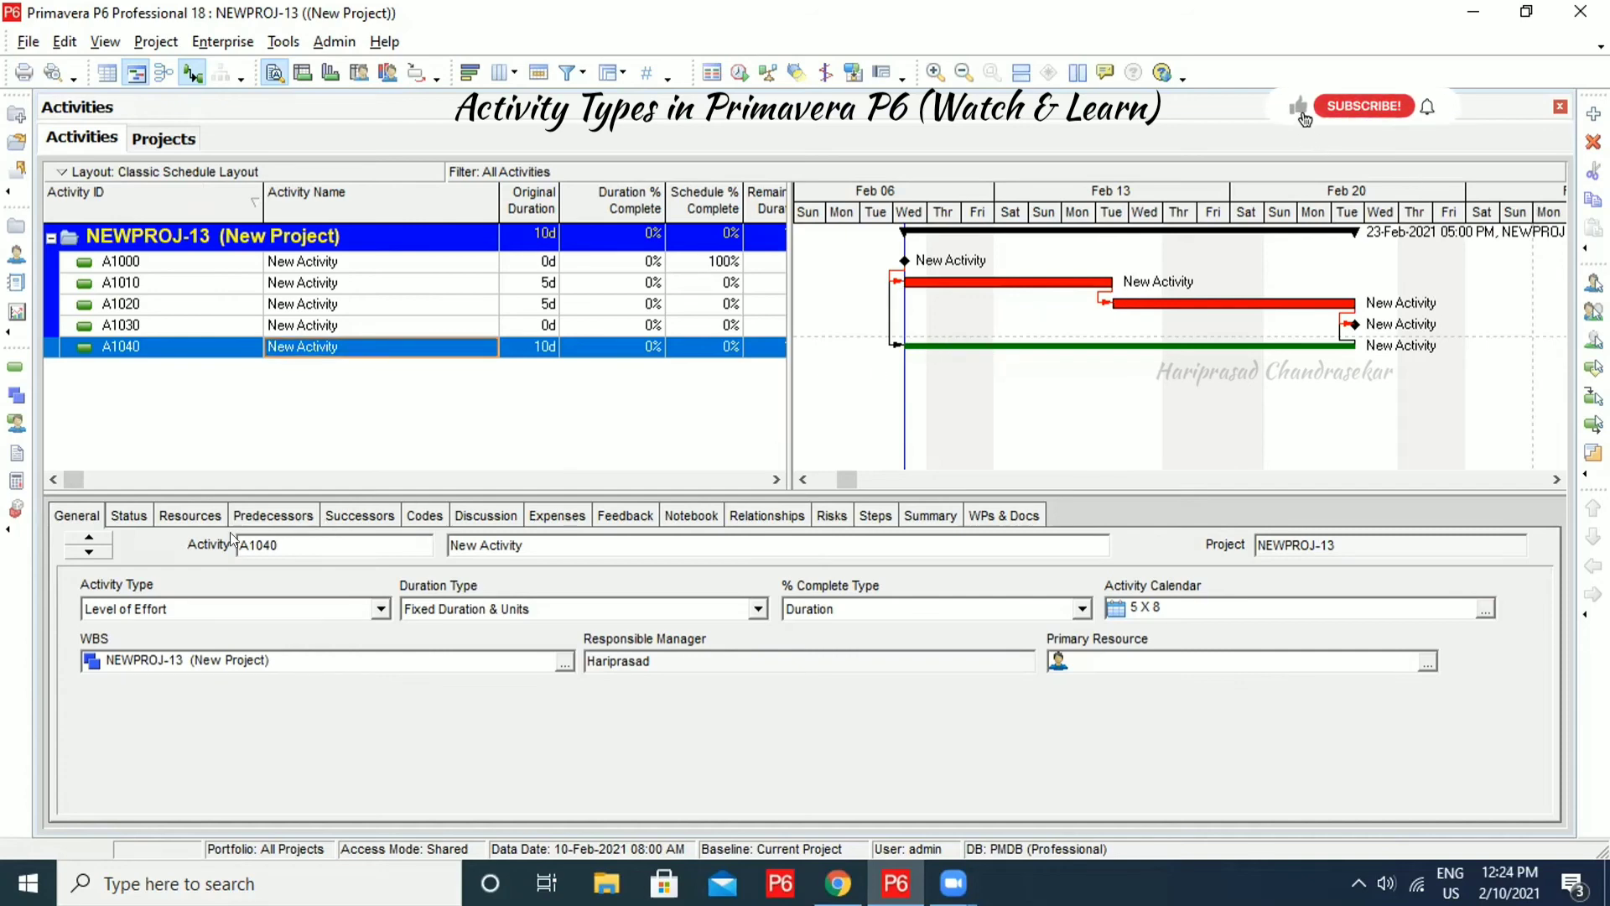
{"action": "left_click", "coordinate": [134, 517]}
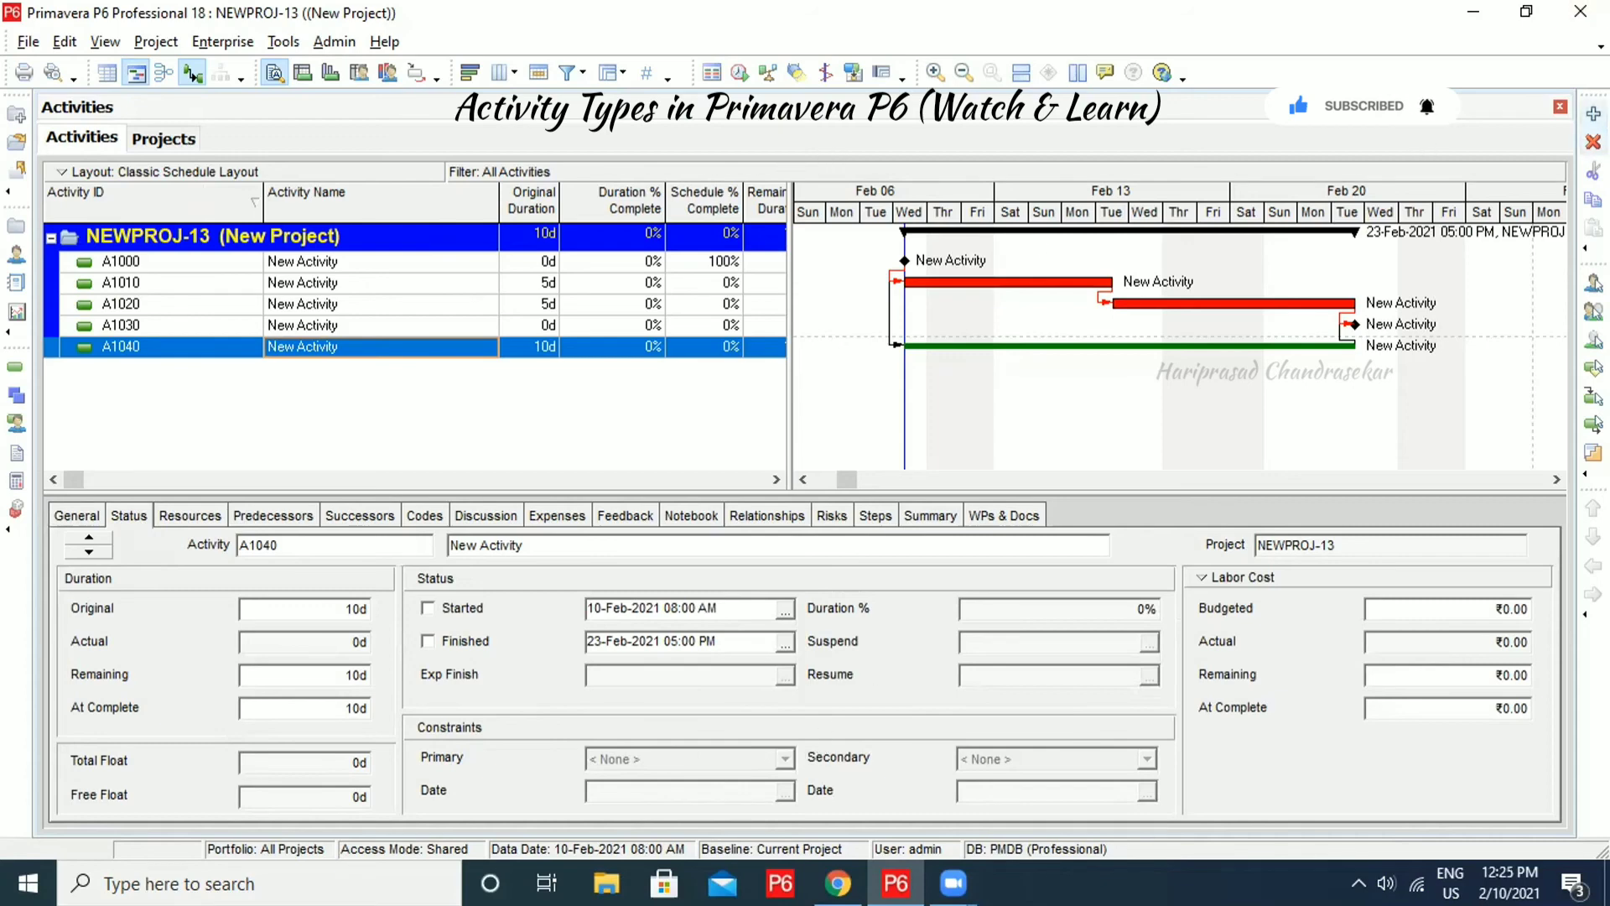
Add new activity A1050 and set its Activity Type to WBS Summary
{"action": "left_click", "coordinate": [1593, 113]}
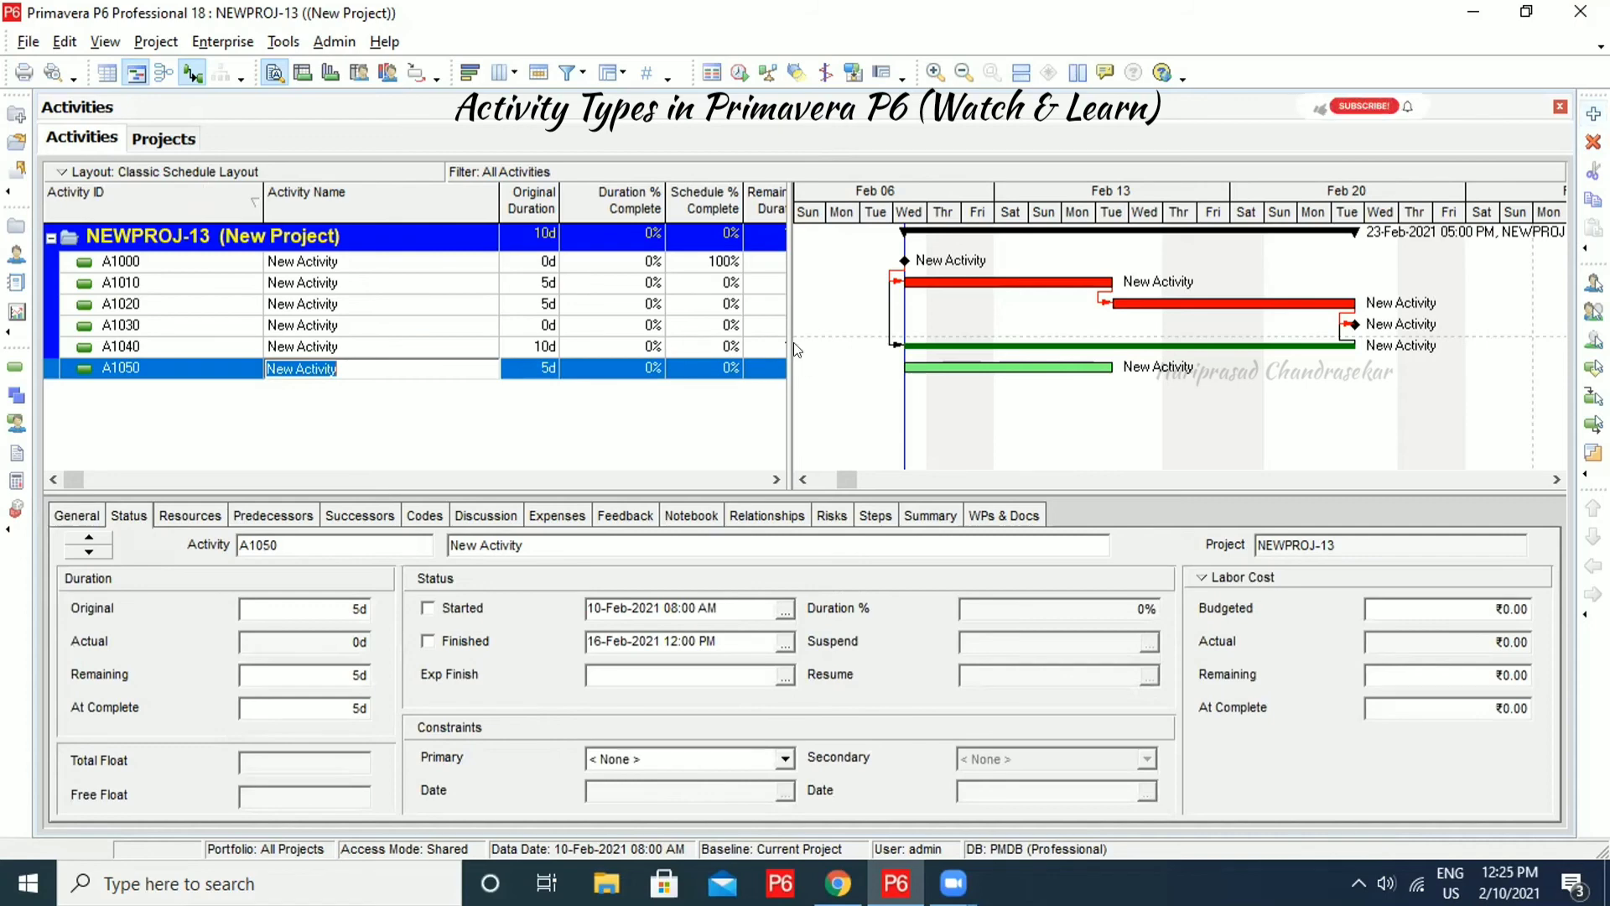
{"action": "left_click", "coordinate": [78, 515]}
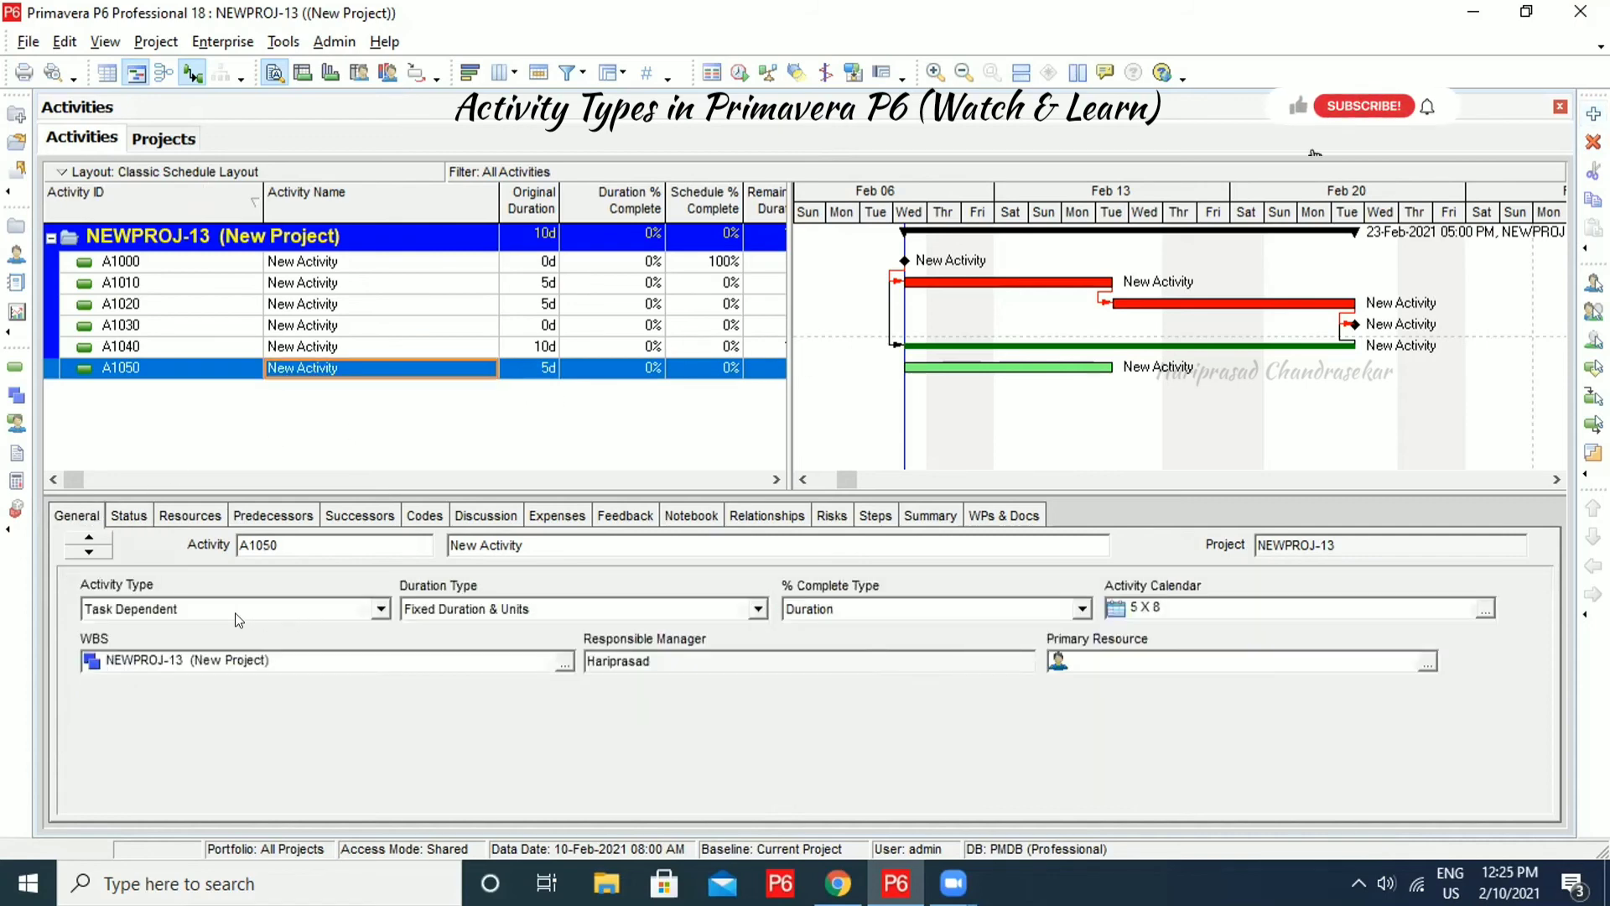
{"action": "left_click", "coordinate": [205, 605]}
{"action": "left_click", "coordinate": [134, 714]}
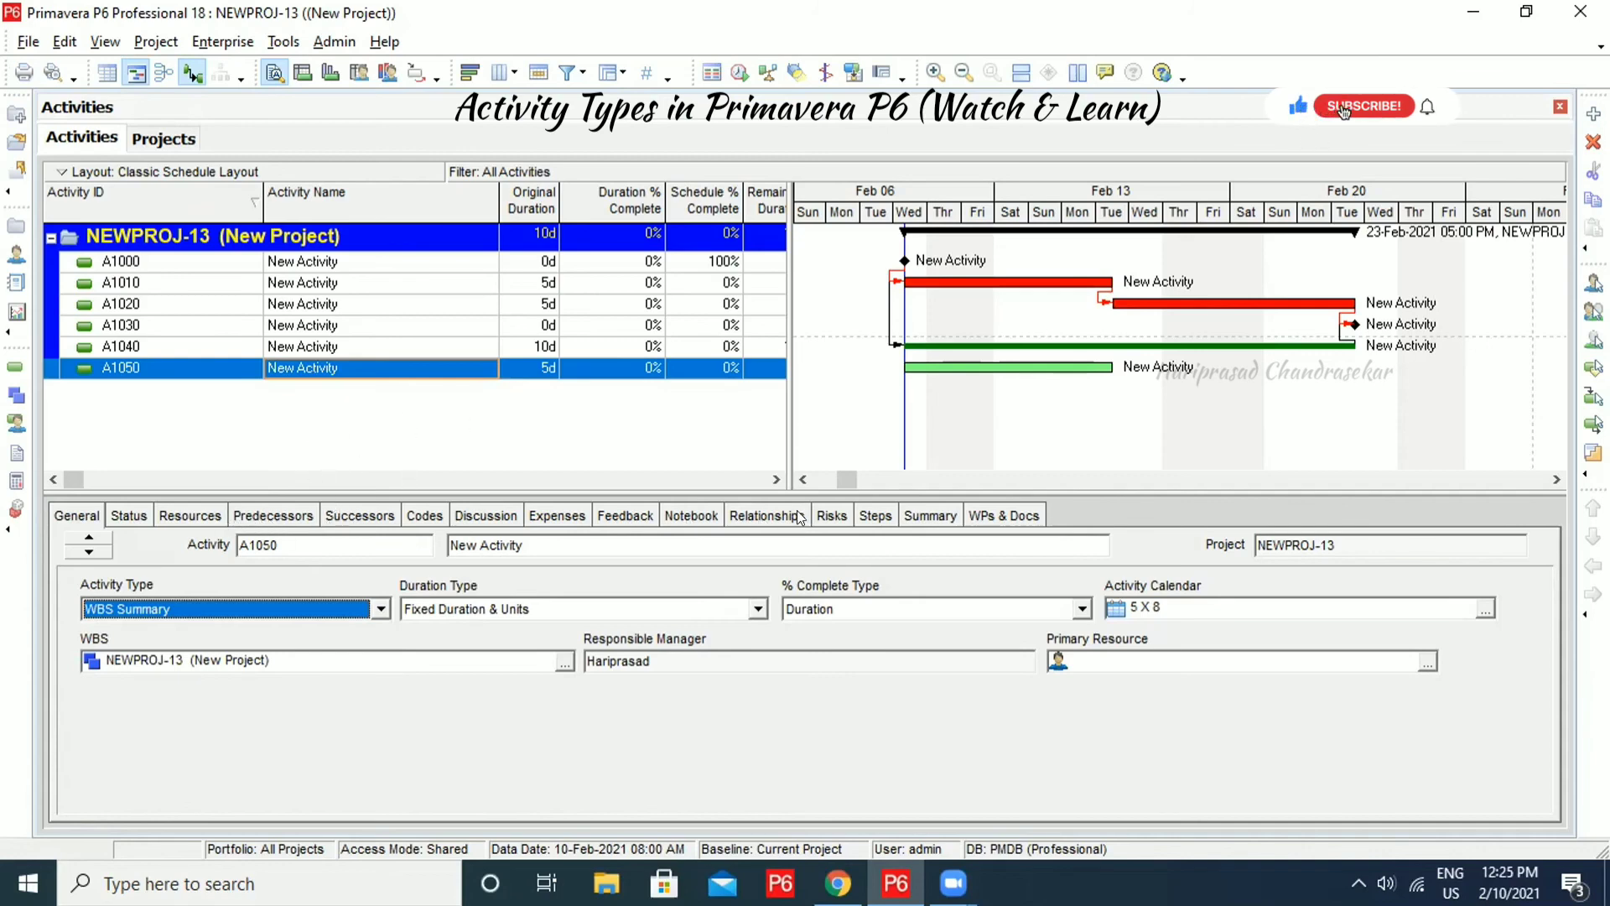
Add A1010 as a predecessor of A1050 on the Relationships tab
{"action": "left_click", "coordinate": [768, 515]}
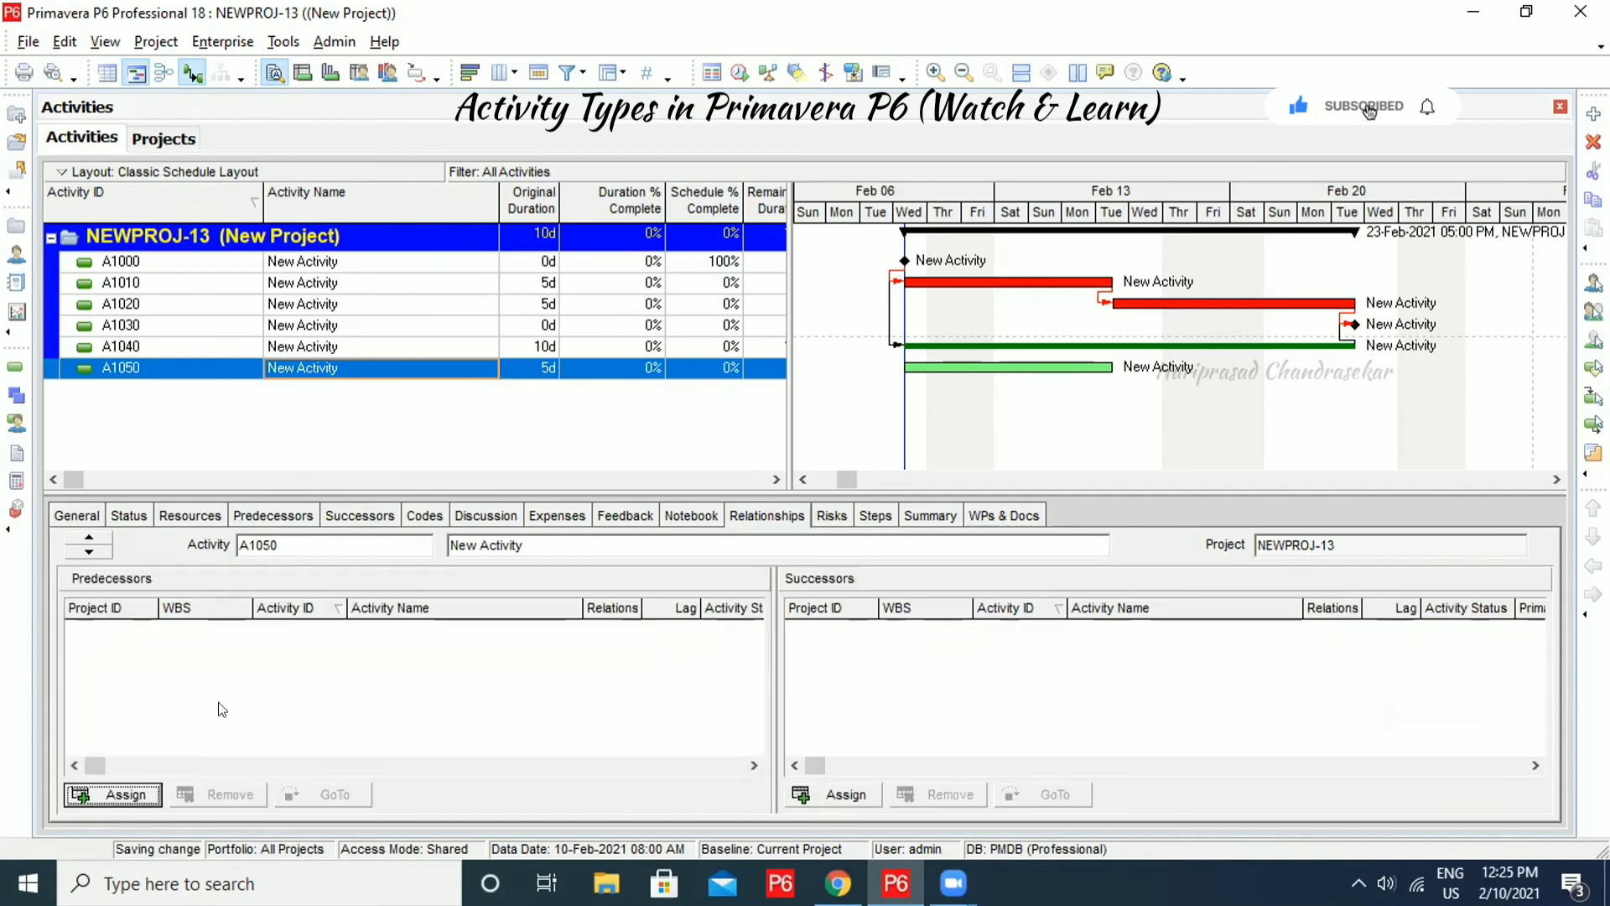
{"action": "left_click", "coordinate": [117, 794]}
{"action": "left_click", "coordinate": [765, 496]}
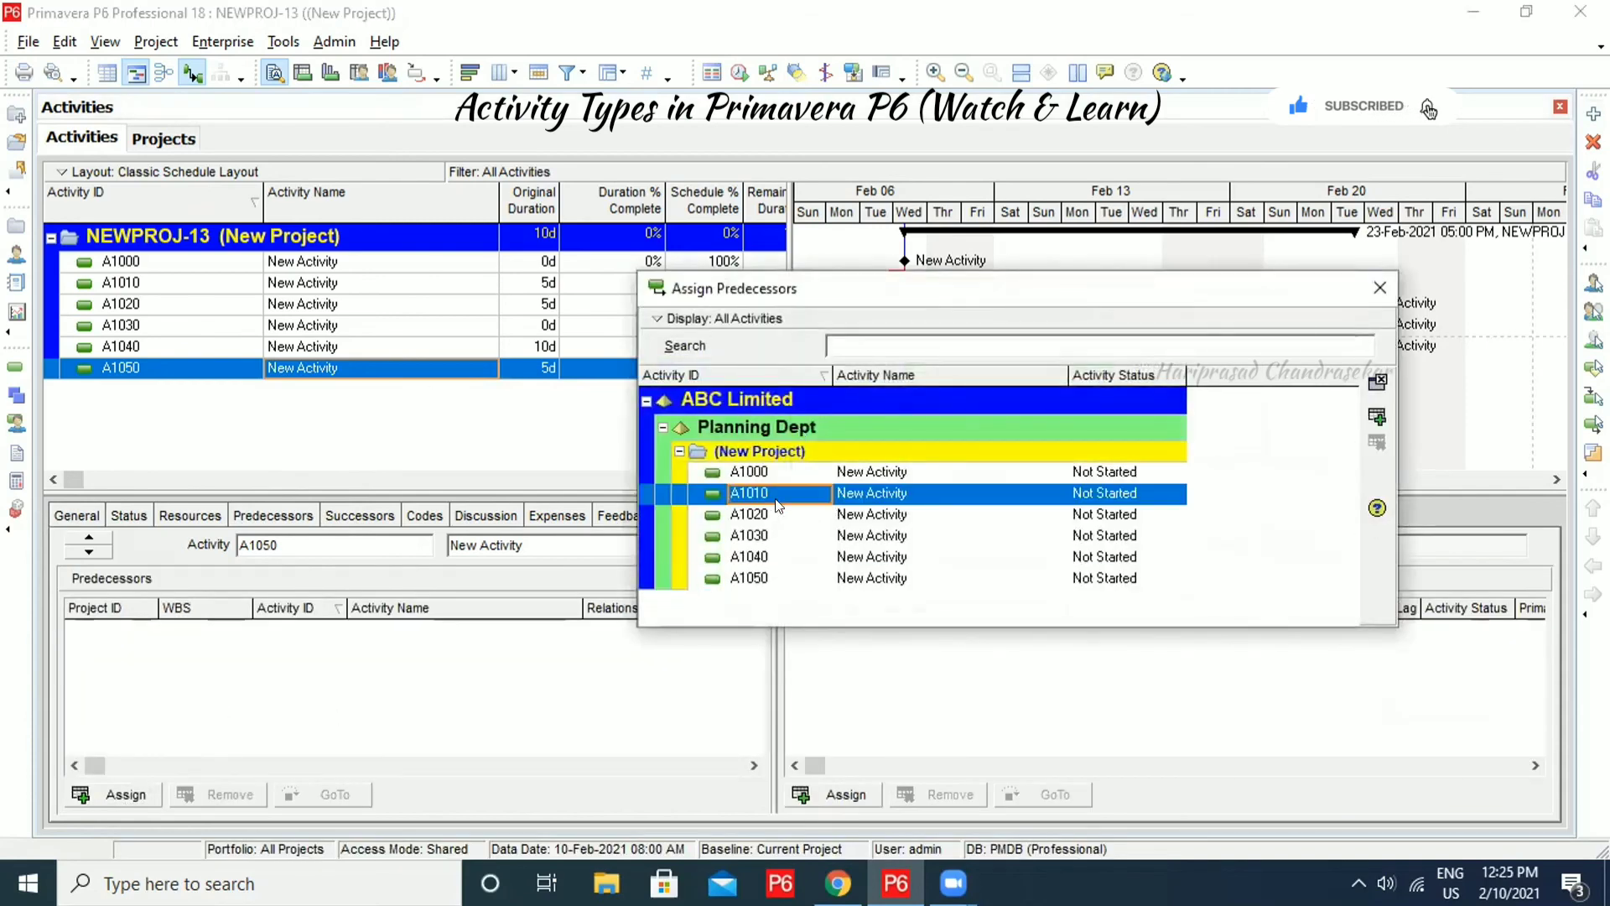
{"action": "double_click", "coordinate": [765, 496]}
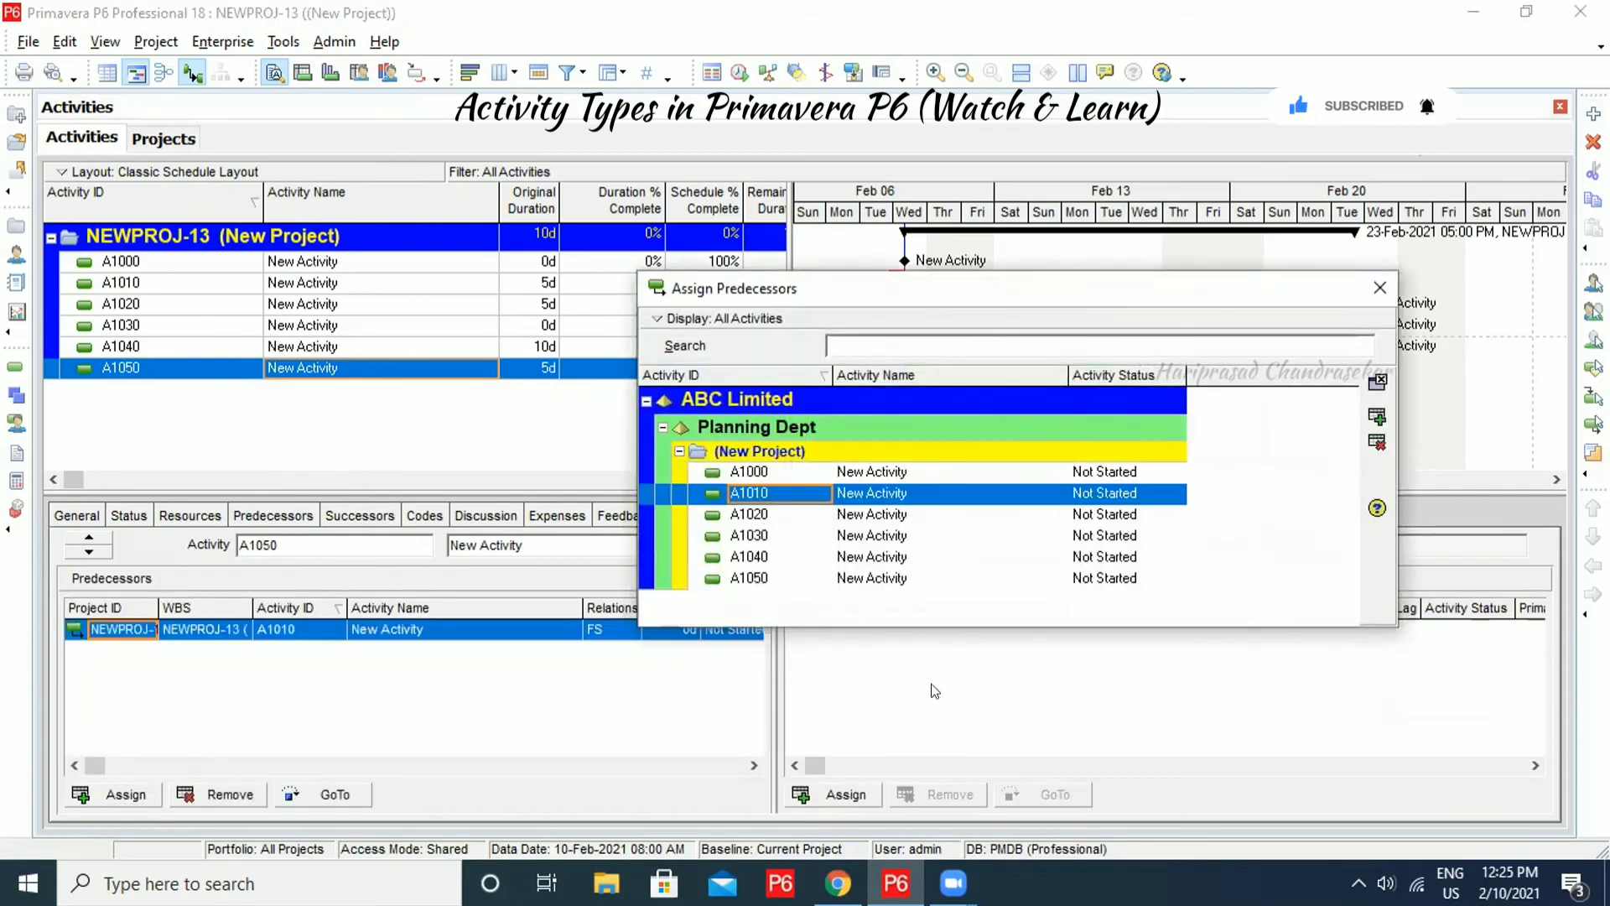
{"action": "left_click", "coordinate": [1379, 288]}
Add A1020 as A1050's successor, then bring up the project scheduling options
{"action": "left_click", "coordinate": [841, 795]}
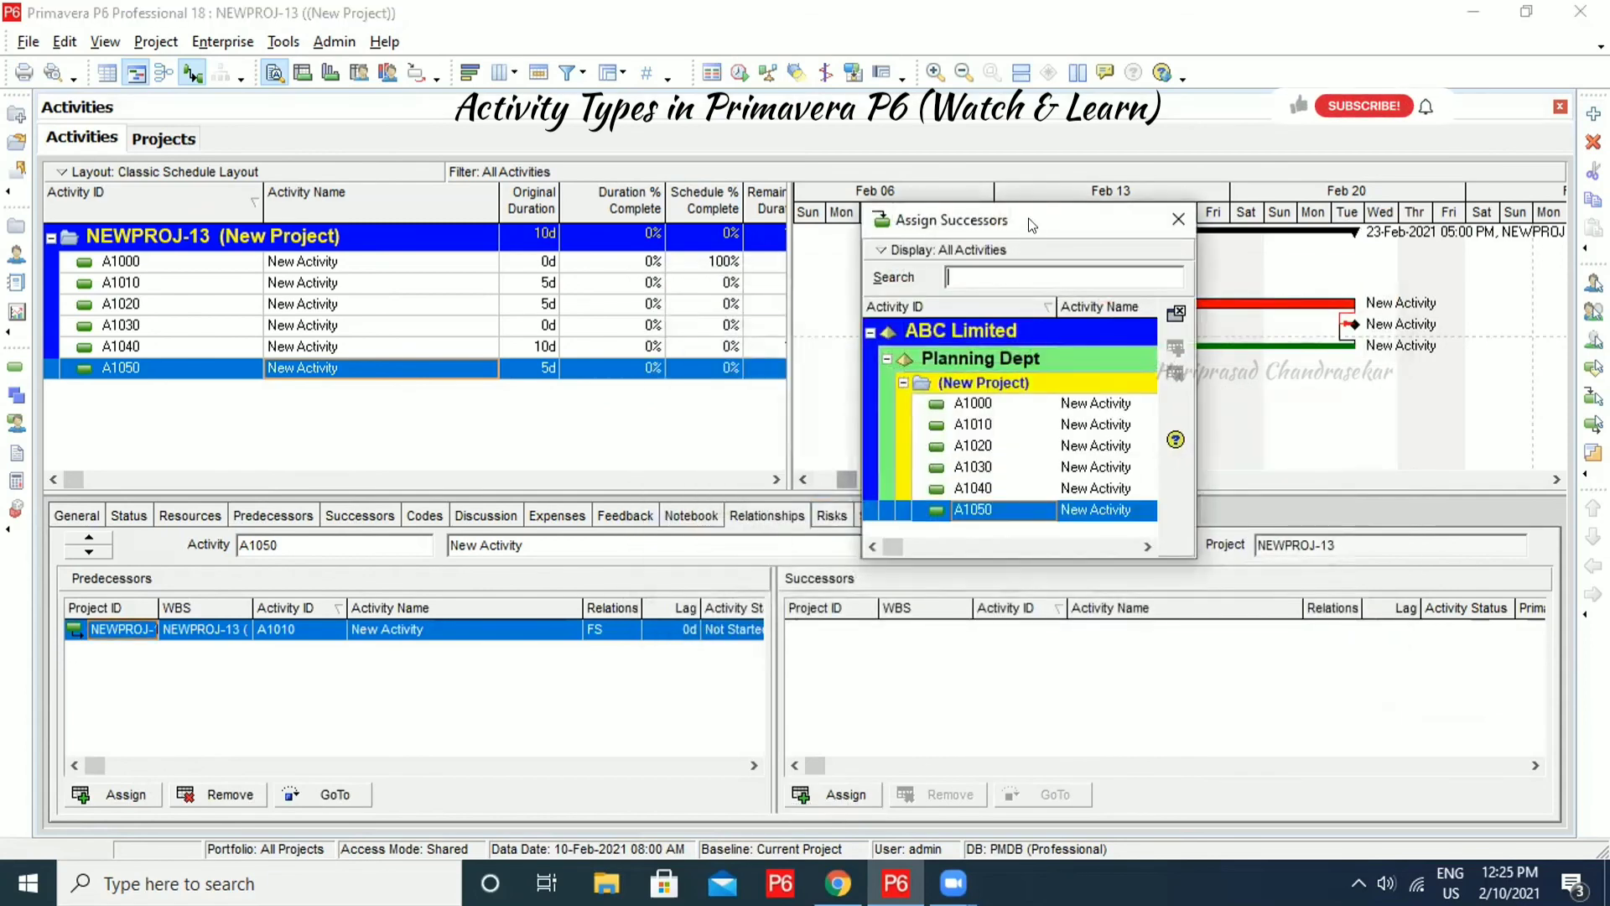
{"action": "left_click_drag", "start_coordinate": [1040, 223], "coordinate": [1092, 263]}
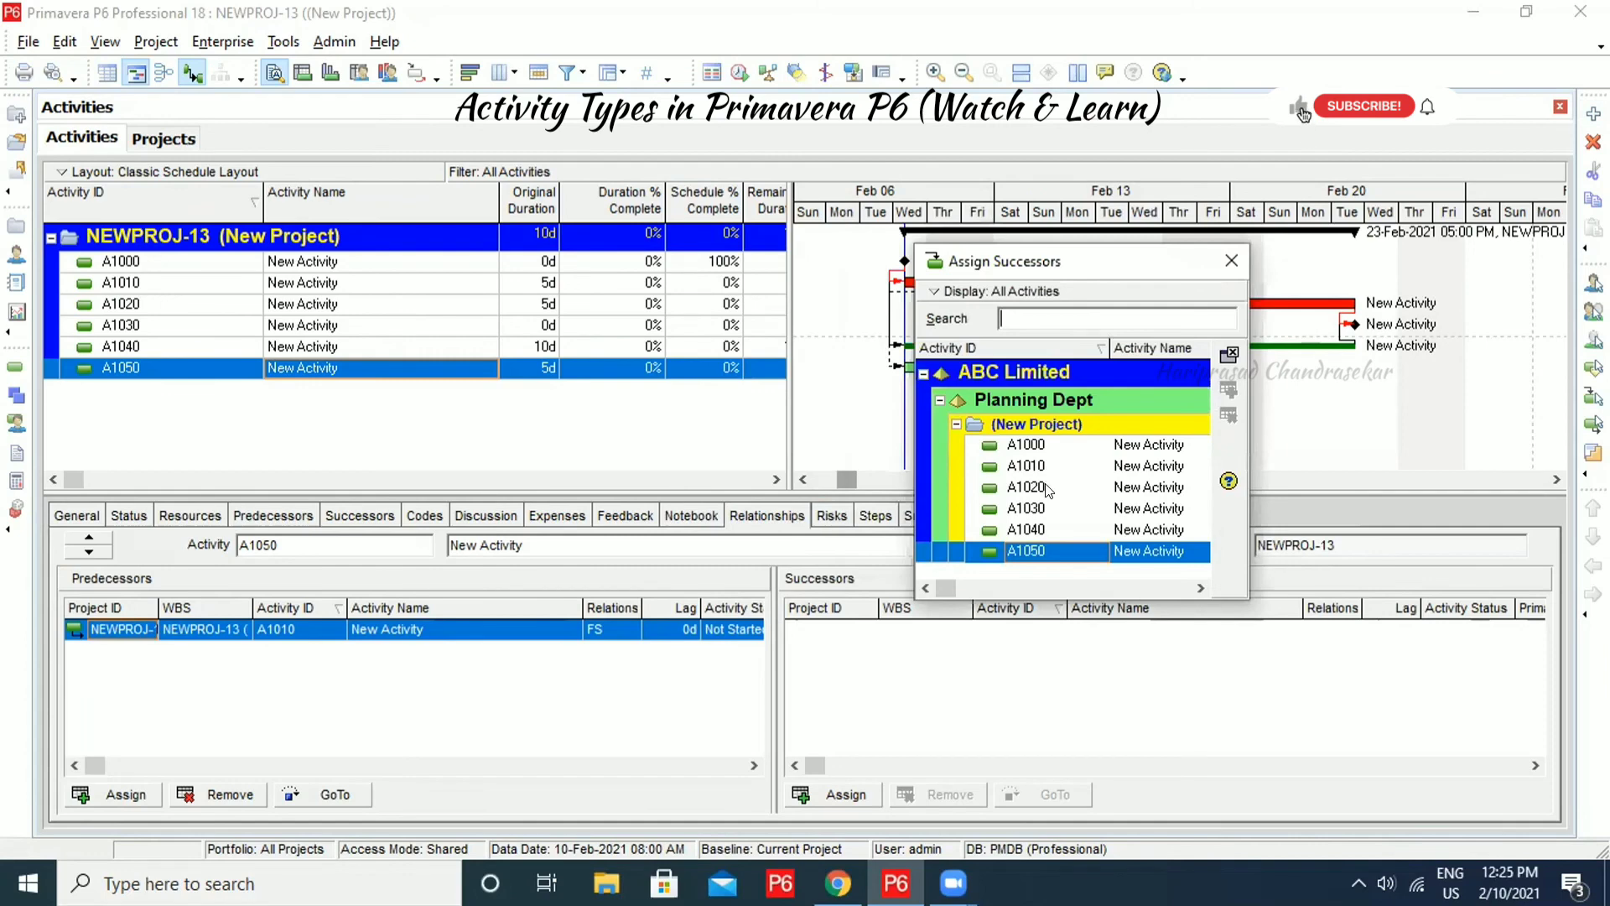
{"action": "double_click", "coordinate": [1026, 486]}
{"action": "left_click", "coordinate": [1224, 255]}
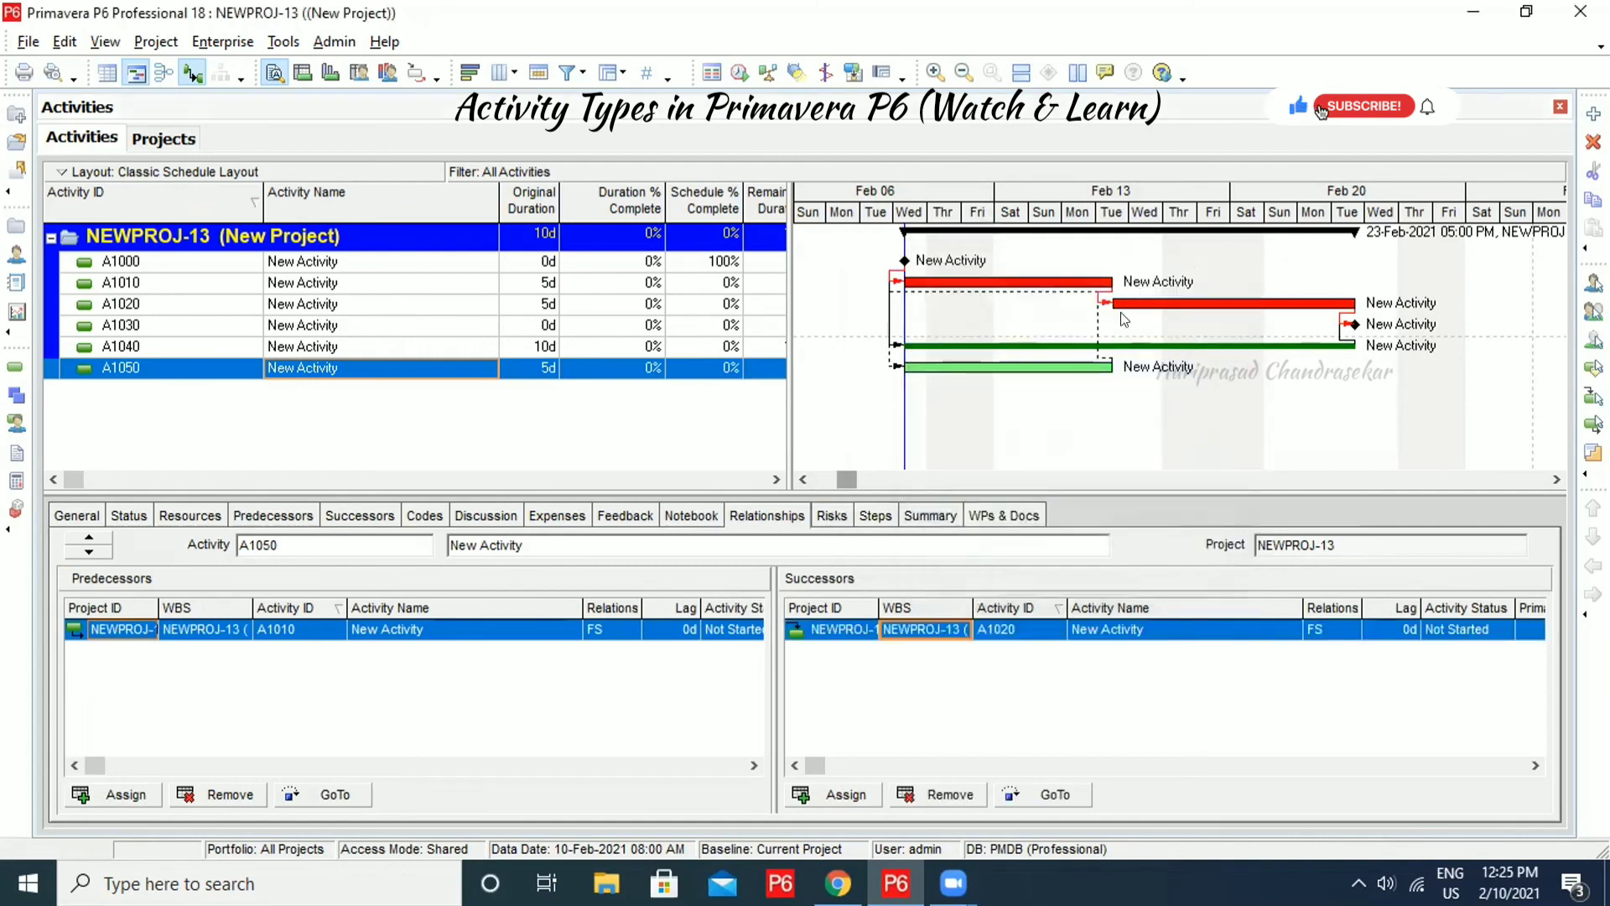
{"action": "left_click", "coordinate": [739, 74]}
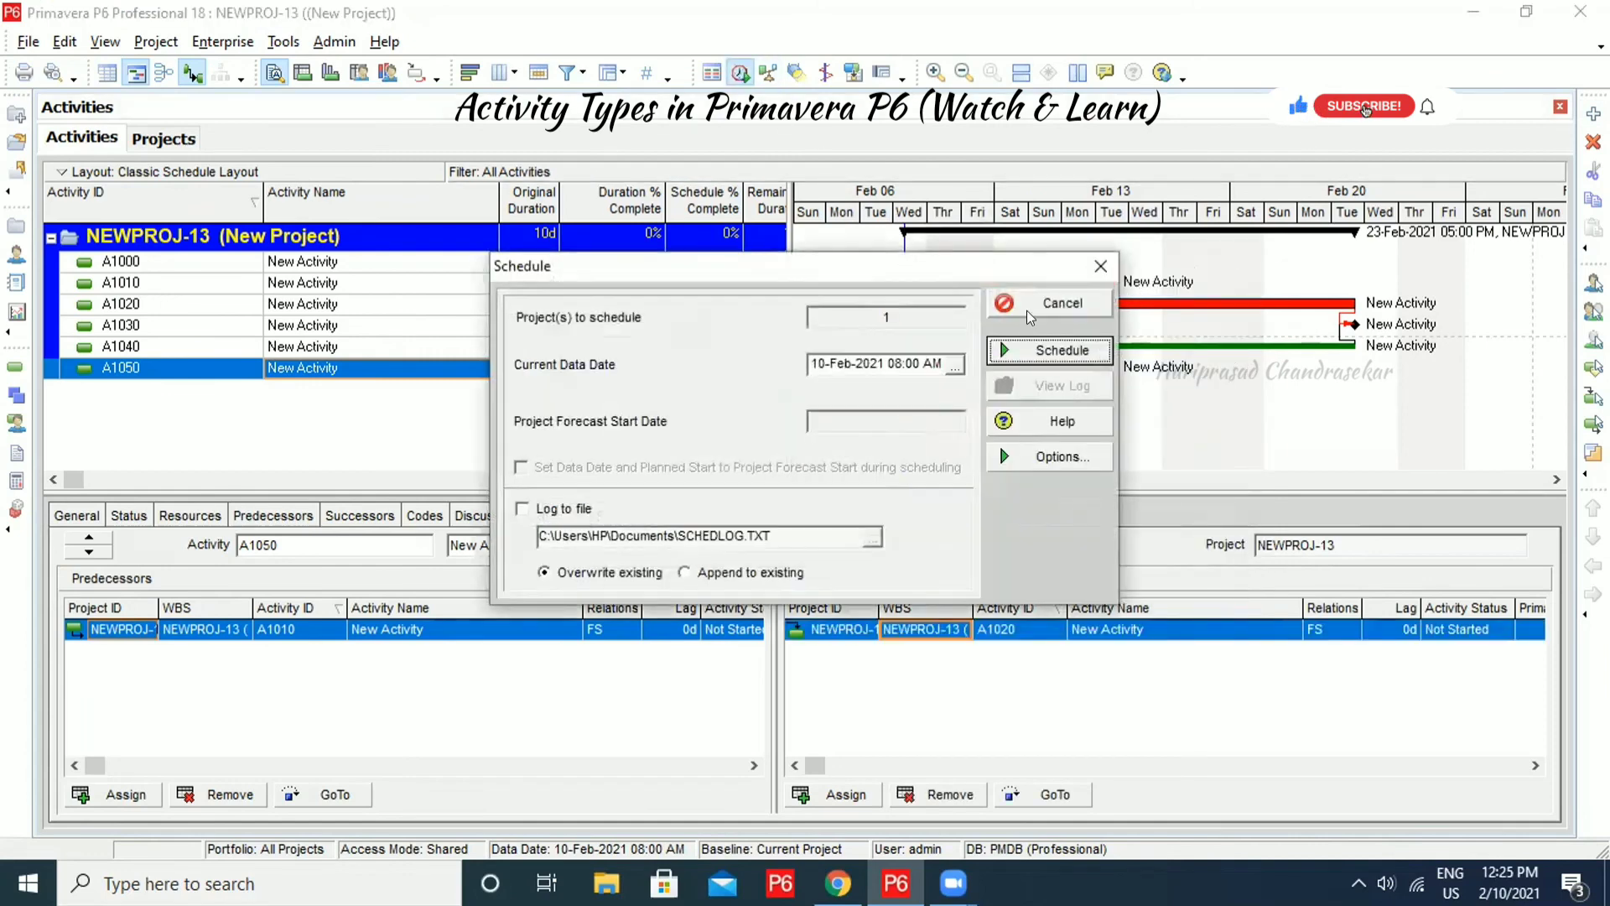
Reschedule so WBS Summary A1050 spans 10d, then check the Critical column for A1050 and A1040
{"action": "left_click", "coordinate": [1042, 345]}
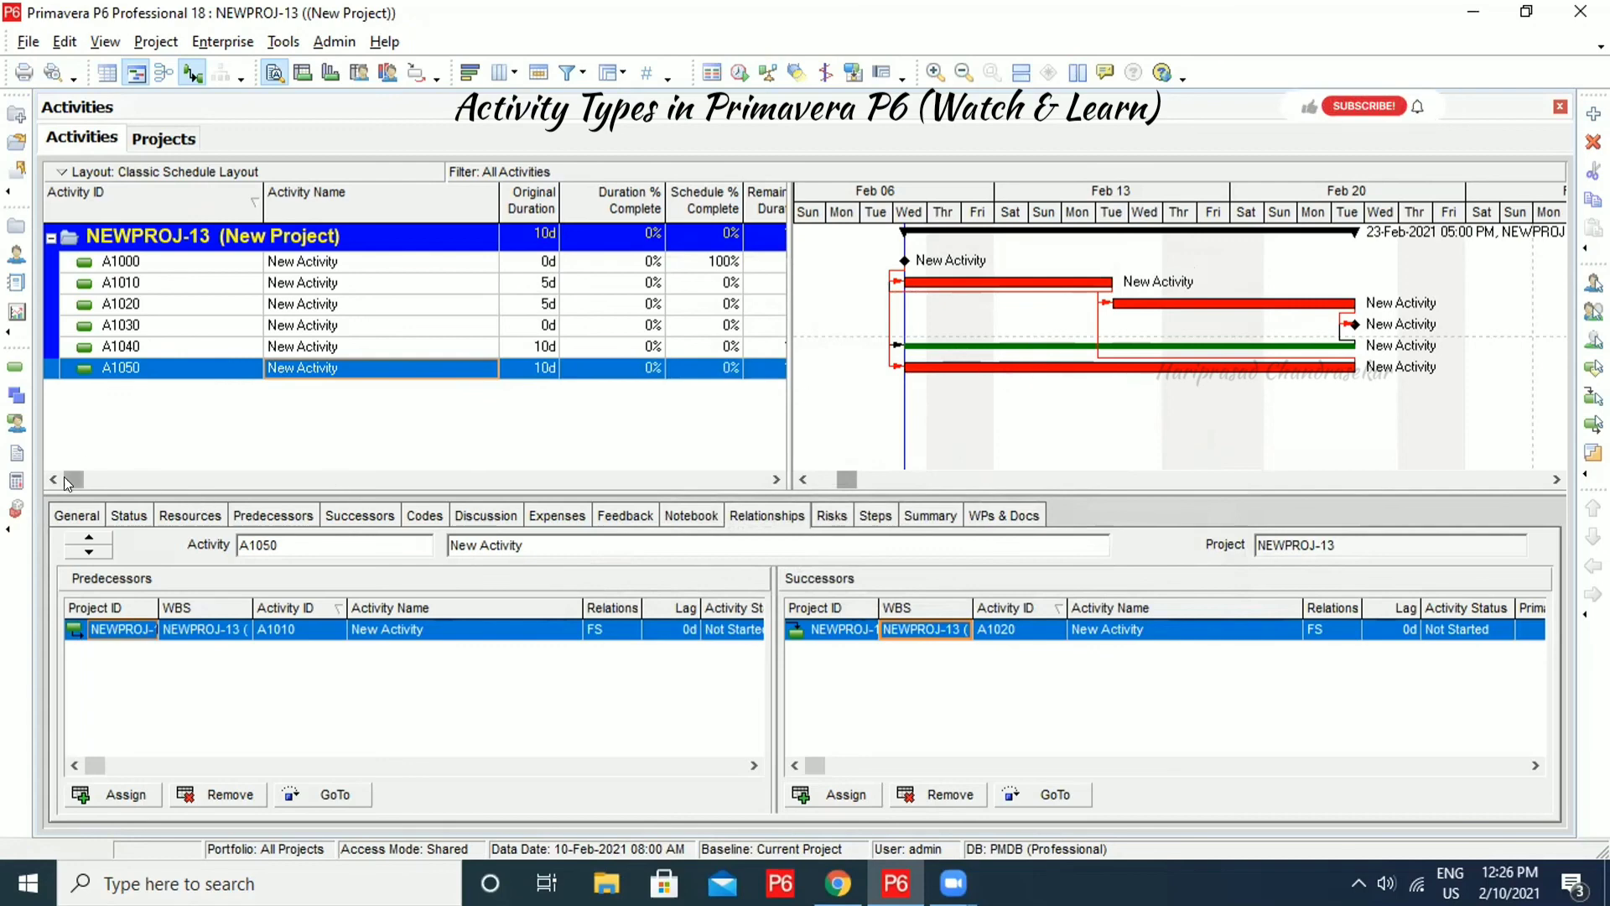
{"action": "left_click_drag", "start_coordinate": [67, 478], "coordinate": [768, 478]}
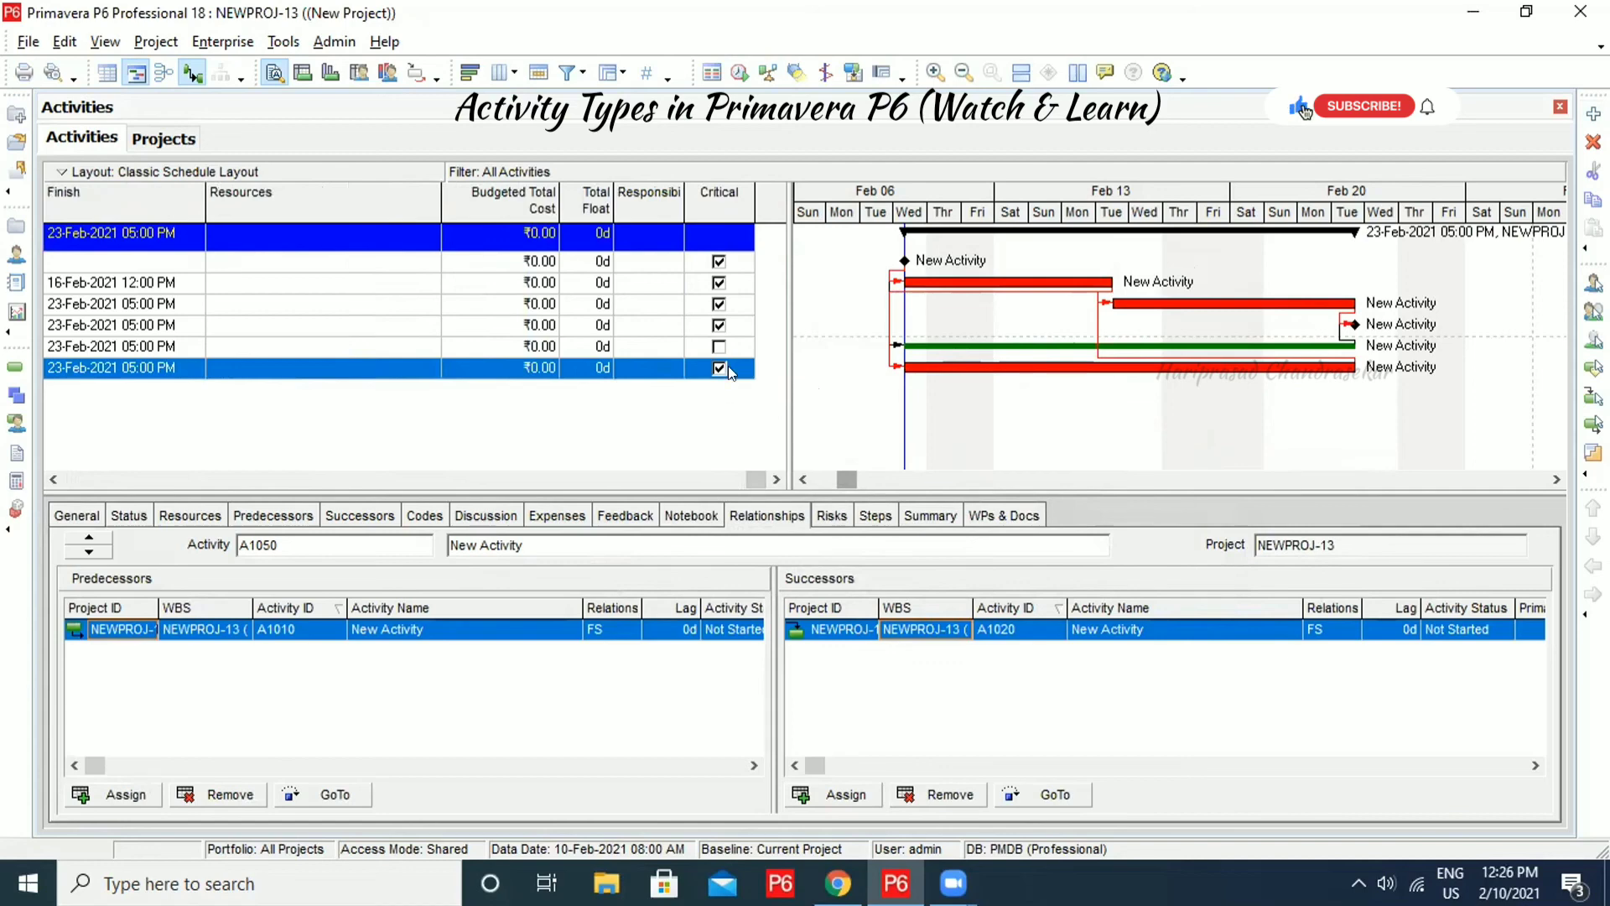